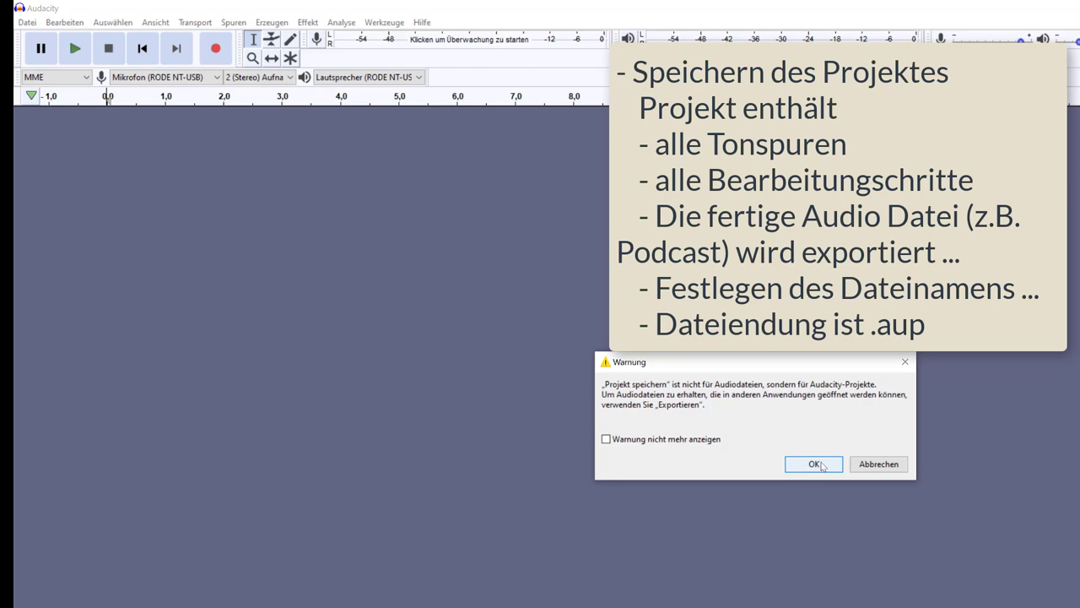
Step: Accept the project-saving warning and save the project in Projektordner under the file name 03
{"action": "left_click", "coordinate": [815, 465]}
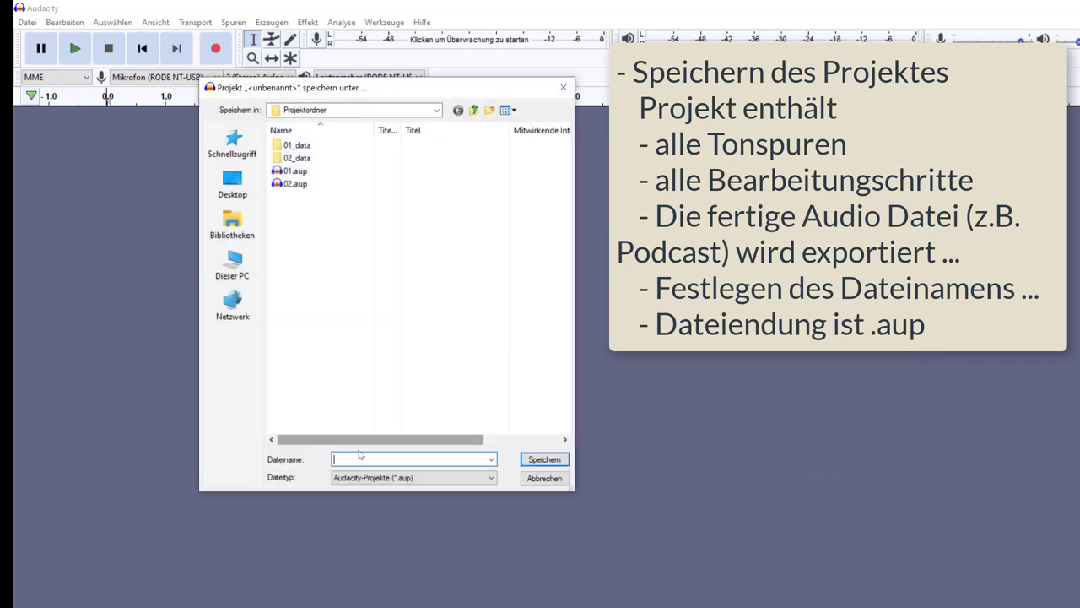
{"action": "type", "text": "03"}
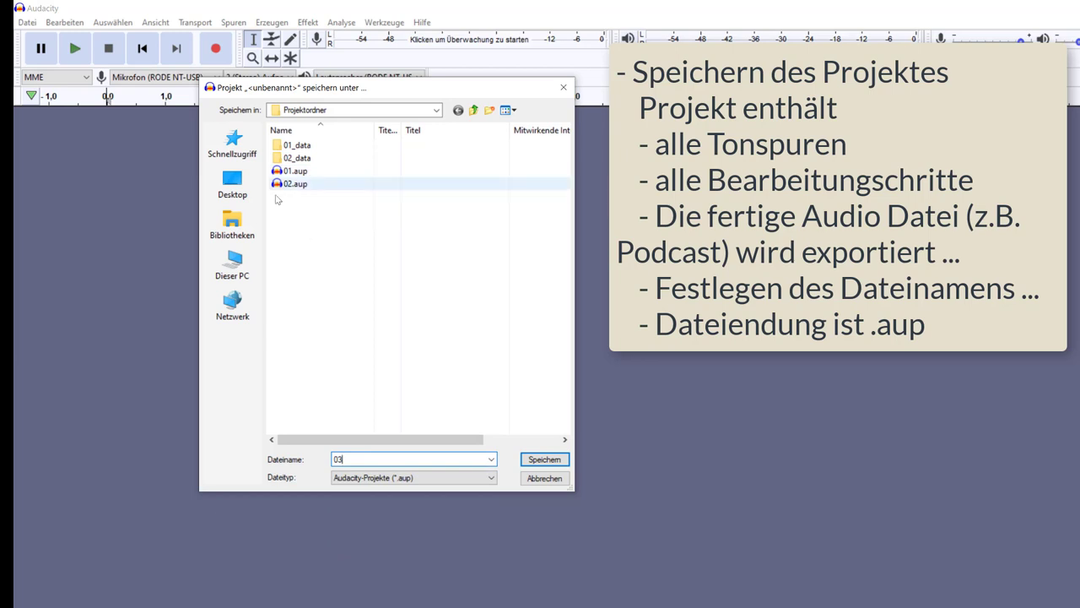
{"action": "left_click", "coordinate": [551, 464]}
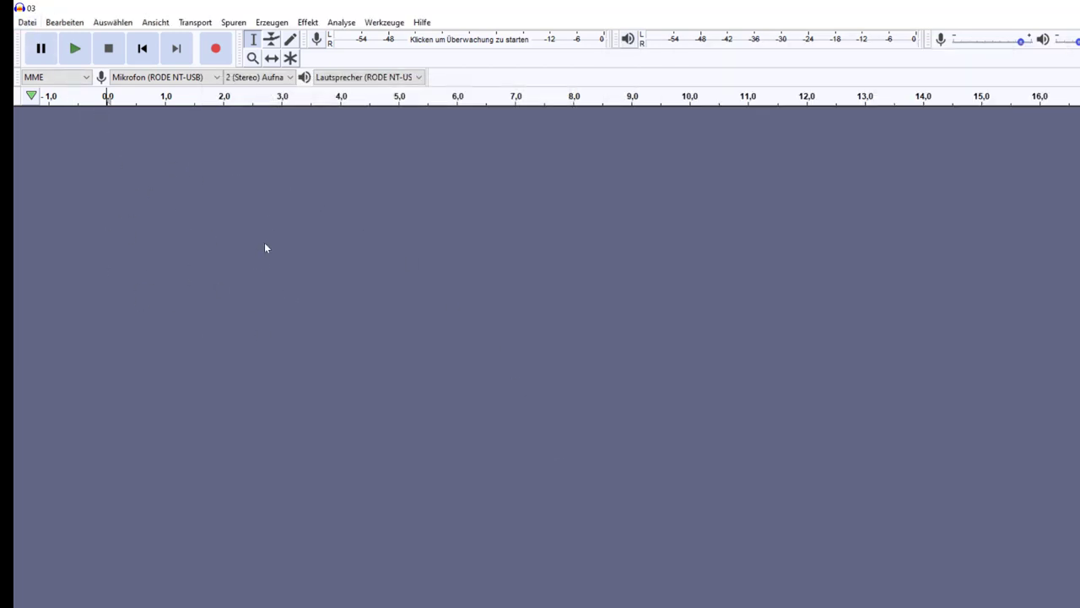
Step: Import the audio file 03_01_DoepferA199_Sonology_Esmuc.flac.mp3 from the Material folder as the first track
{"action": "left_click", "coordinate": [27, 22]}
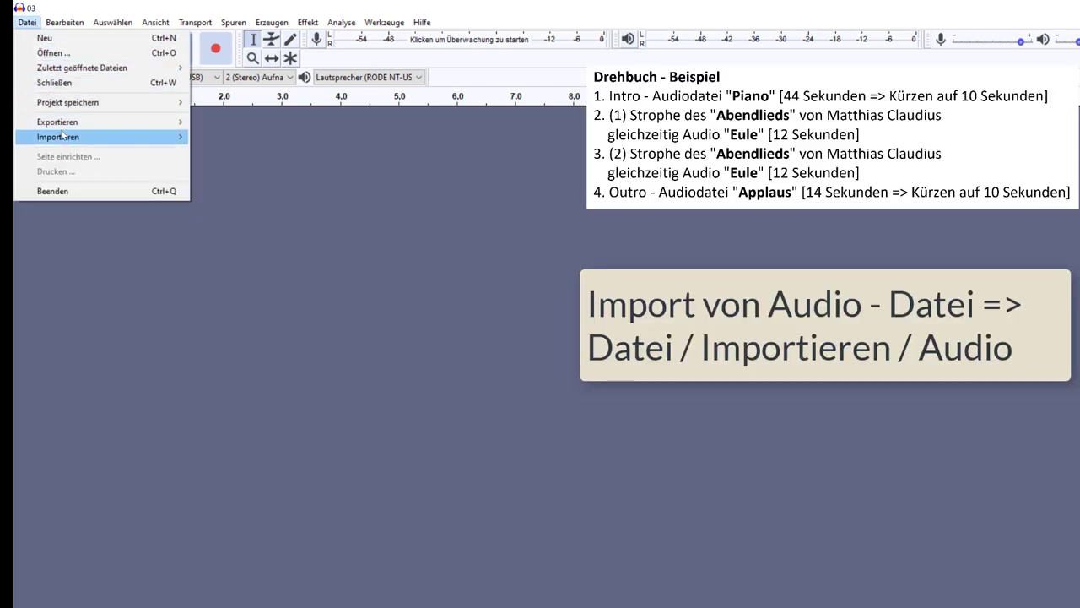
{"action": "mouse_move", "coordinate": [59, 137]}
{"action": "left_click", "coordinate": [213, 136]}
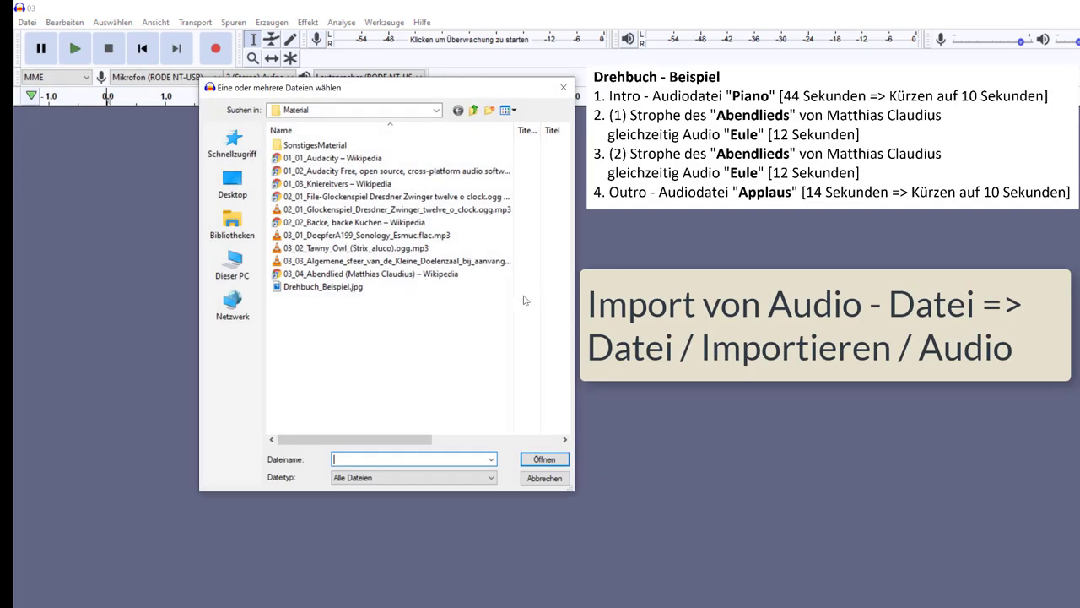
{"action": "left_click", "coordinate": [343, 251]}
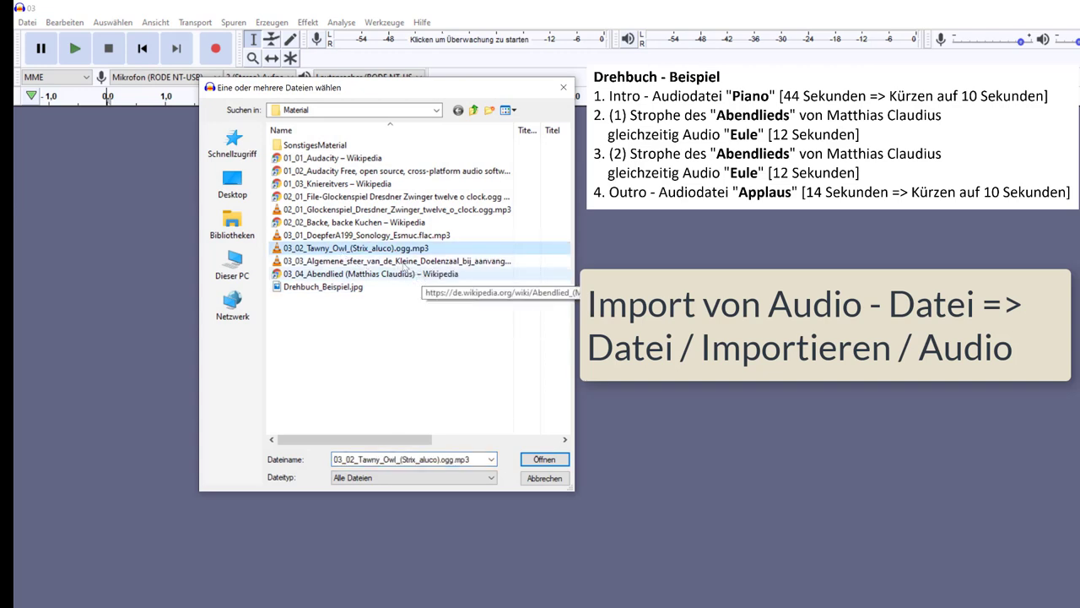
{"action": "left_click", "coordinate": [363, 235]}
{"action": "left_click", "coordinate": [546, 460]}
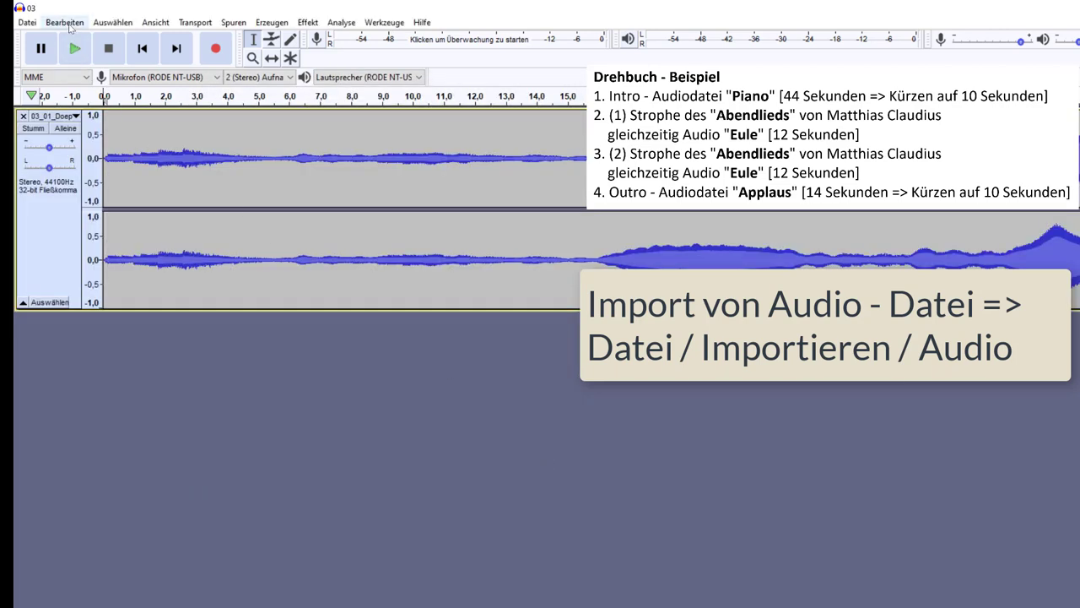
Step: Import the owl recording 03_02_Tawny_Owl_(Strix_aluco).ogg.mp3 as a second track
{"action": "left_click", "coordinate": [31, 22]}
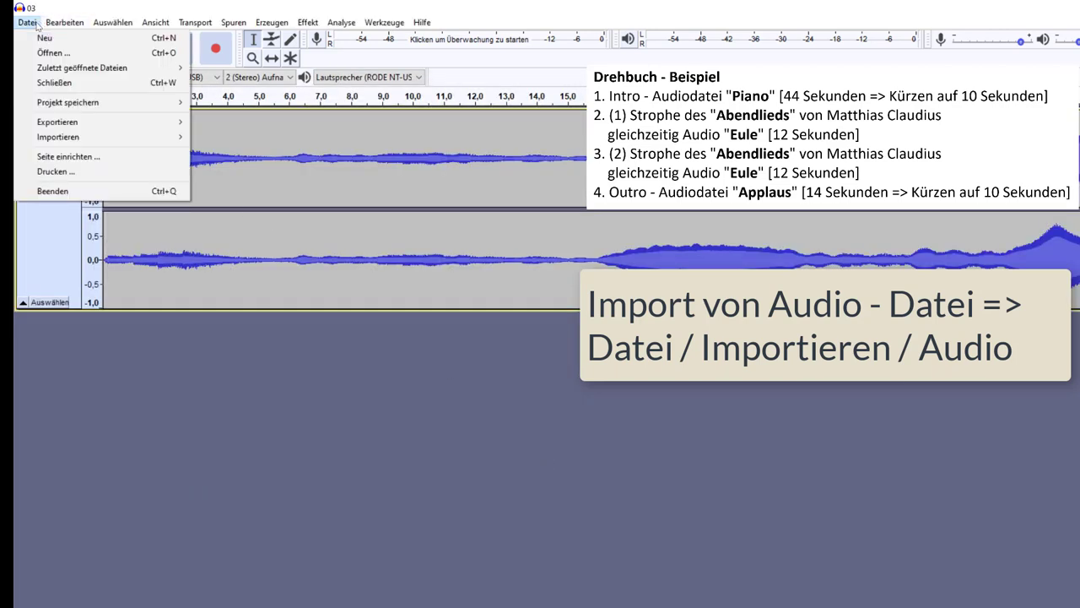
{"action": "mouse_move", "coordinate": [88, 137]}
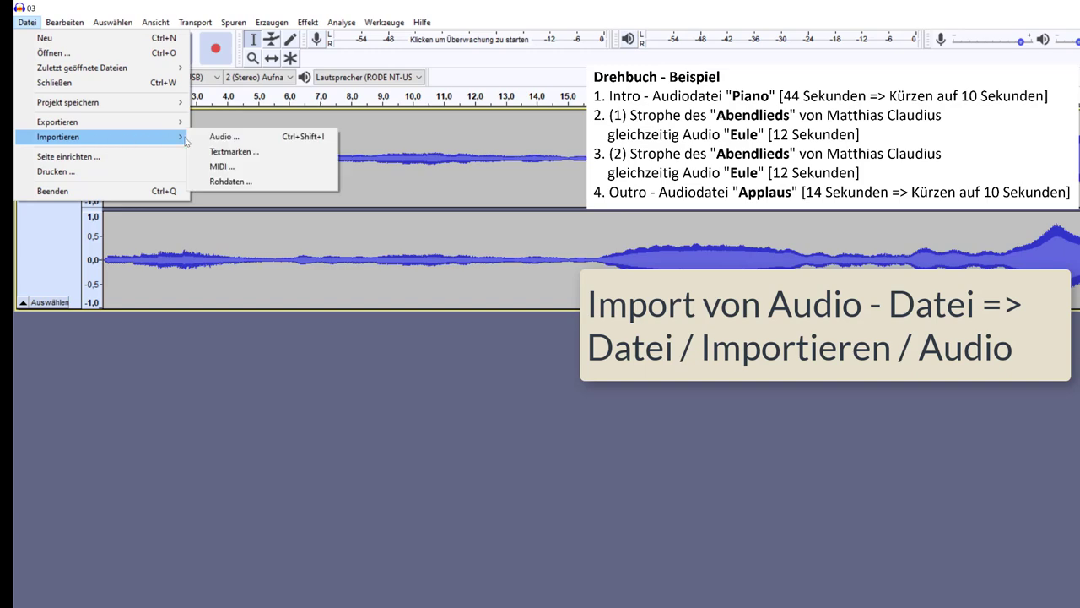
{"action": "left_click", "coordinate": [241, 137]}
{"action": "left_click", "coordinate": [316, 248]}
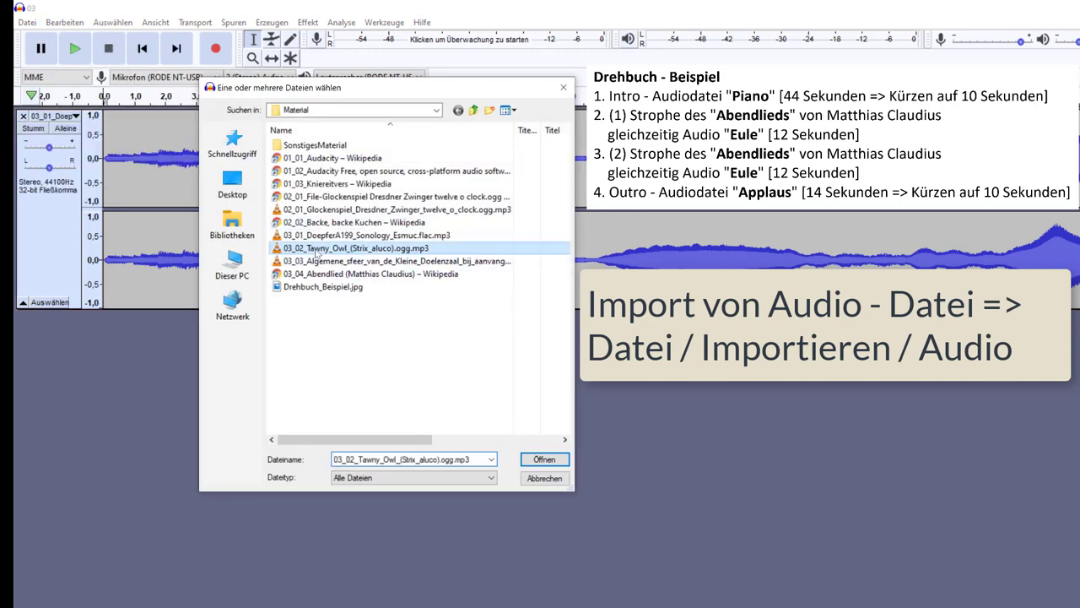
{"action": "left_click", "coordinate": [545, 460]}
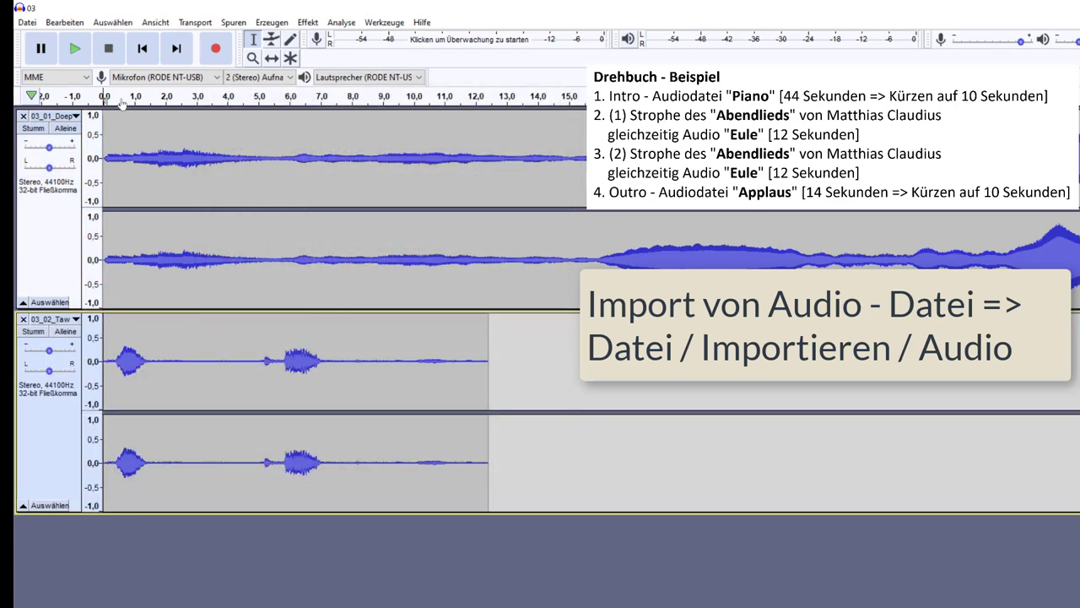
Step: Import the applause recording 03_03_Algemene_sfeer_van_de_Kleine_Doelenzaal as a third track
{"action": "left_click", "coordinate": [27, 22]}
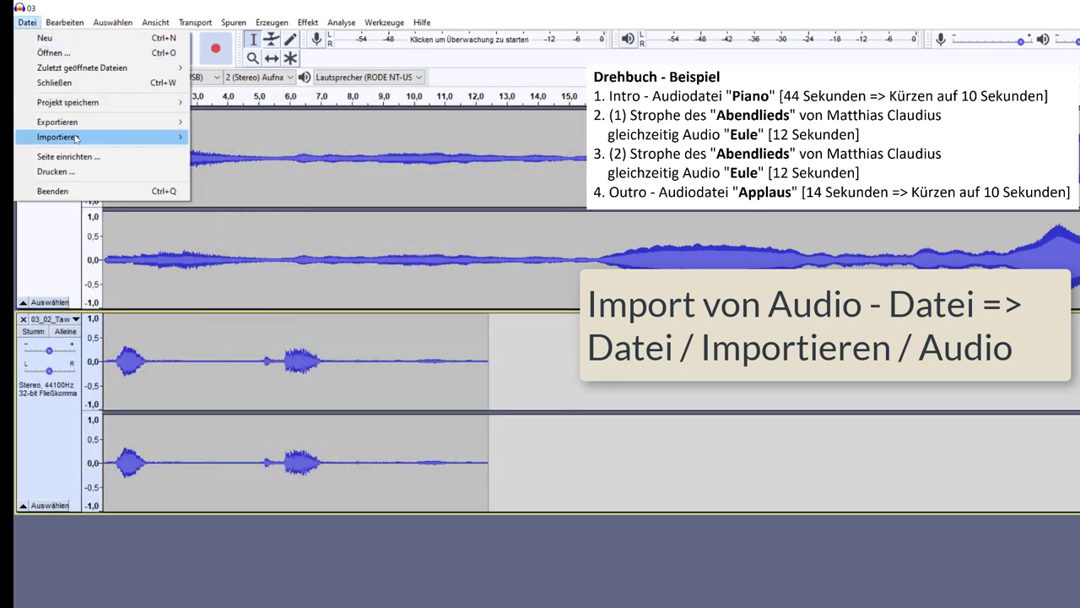
{"action": "mouse_move", "coordinate": [75, 138]}
{"action": "left_click", "coordinate": [204, 137]}
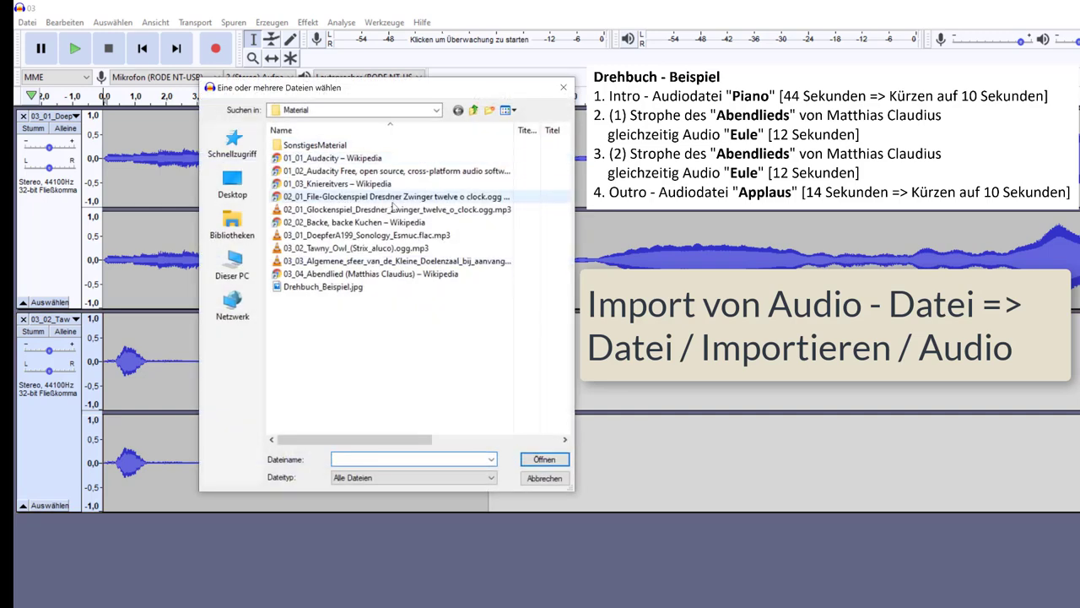
{"action": "left_click", "coordinate": [354, 262]}
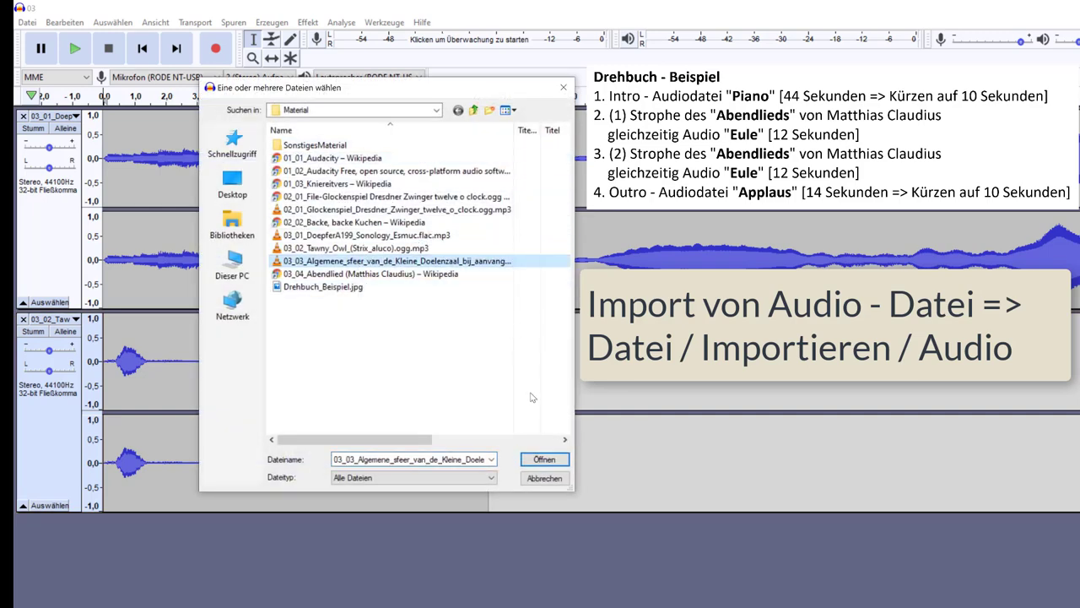
{"action": "left_click", "coordinate": [545, 459]}
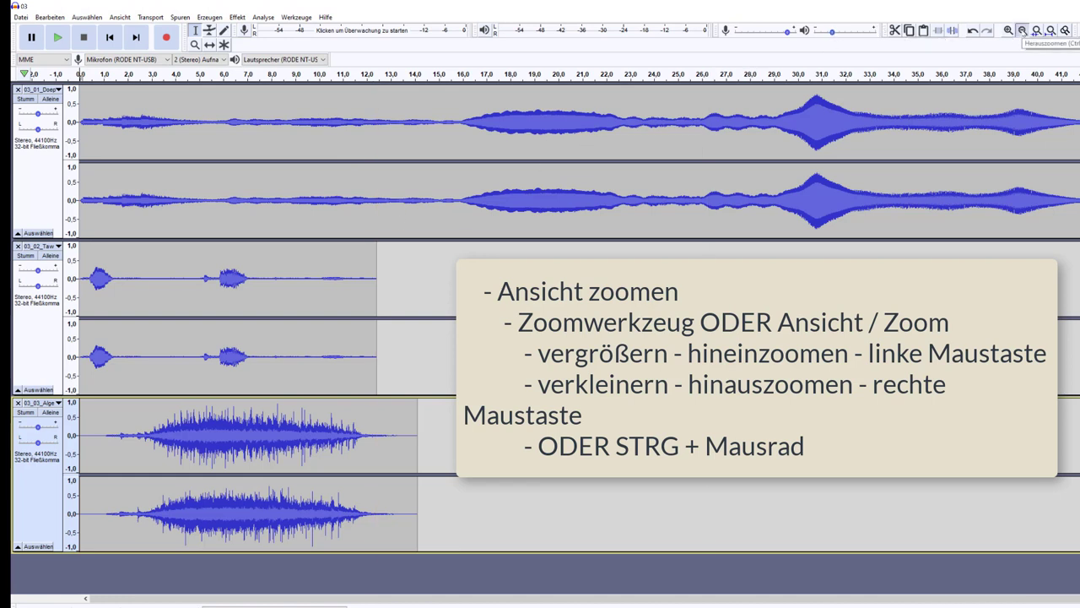
Step: Shift the owl clip to begin directly at the end of the first track's clip, and the applause clip to start at about 0:58
{"action": "left_click", "coordinate": [1022, 30]}
{"action": "left_click", "coordinate": [1022, 31]}
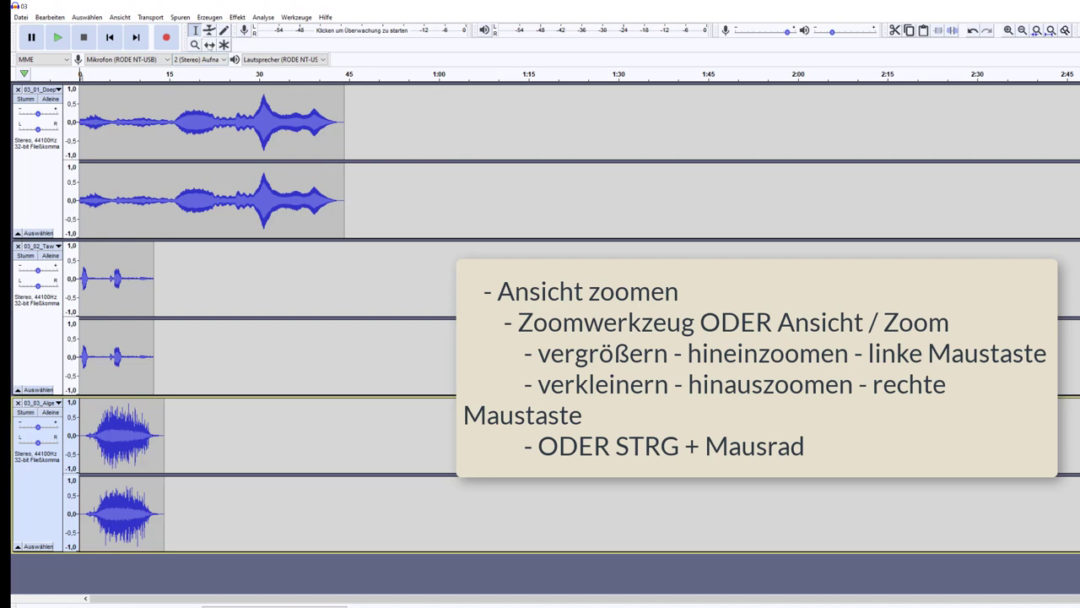
{"action": "left_click", "coordinate": [209, 45]}
{"action": "left_click_drag", "start_coordinate": [119, 250], "coordinate": [380, 272]}
{"action": "left_click_drag", "start_coordinate": [134, 429], "coordinate": [480, 429]}
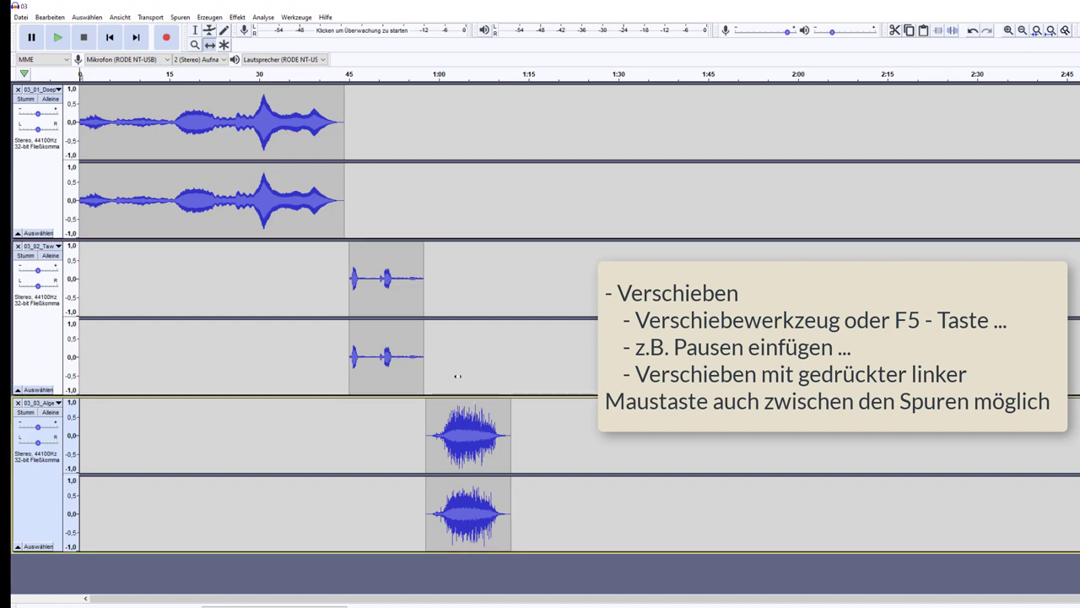
{"action": "left_click_drag", "start_coordinate": [364, 267], "coordinate": [359, 266]}
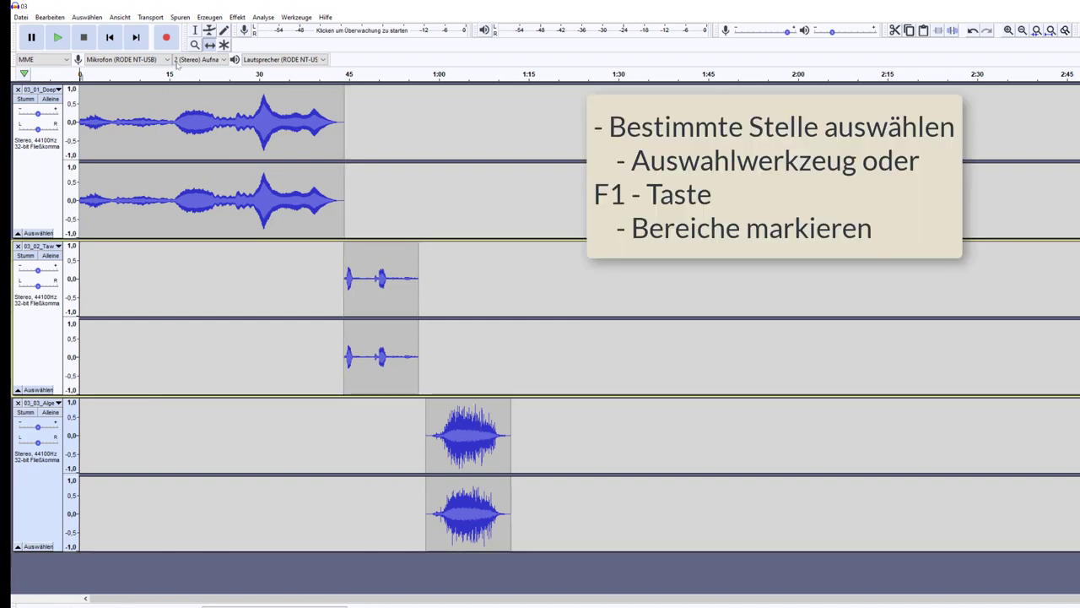
Step: Play the project briefly from about 0:34 in the first track and again from about 0:50 to listen to those spots
{"action": "left_click", "coordinate": [195, 30]}
{"action": "left_click", "coordinate": [156, 102]}
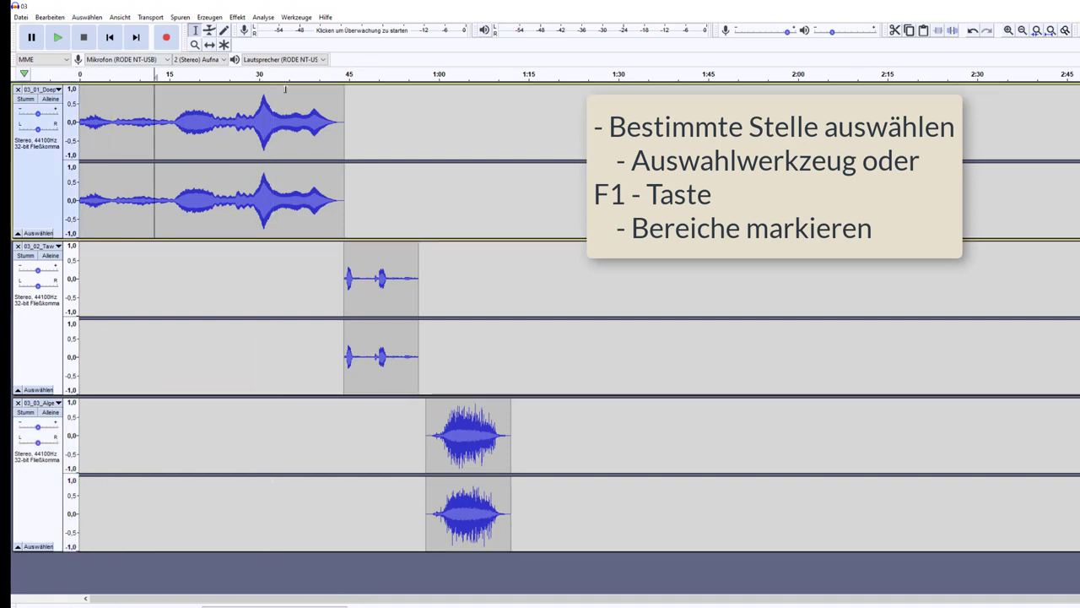
{"action": "left_click", "coordinate": [54, 38]}
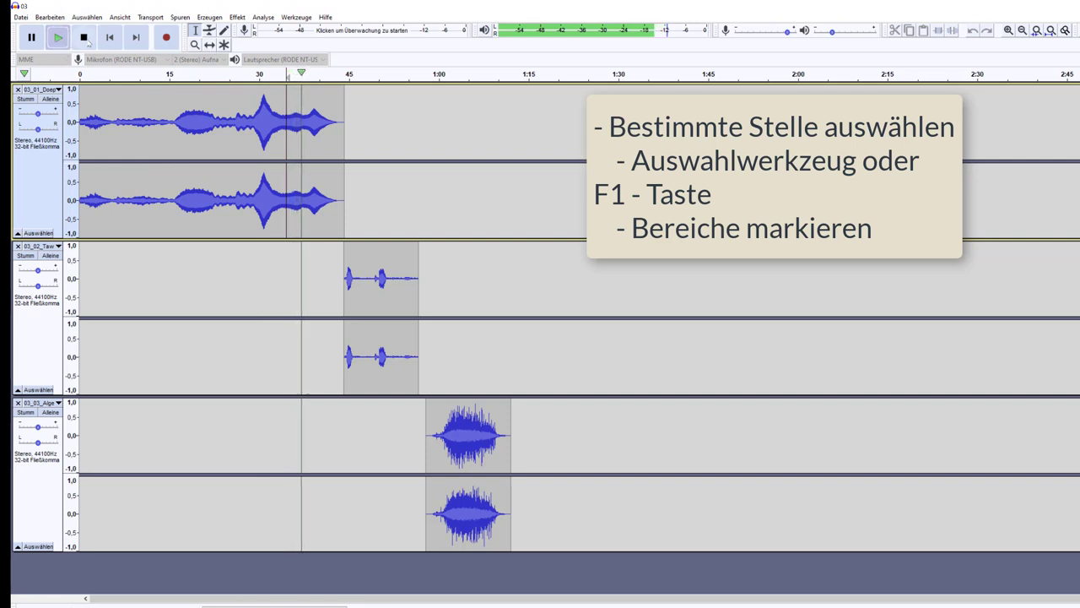
{"action": "left_click", "coordinate": [83, 37]}
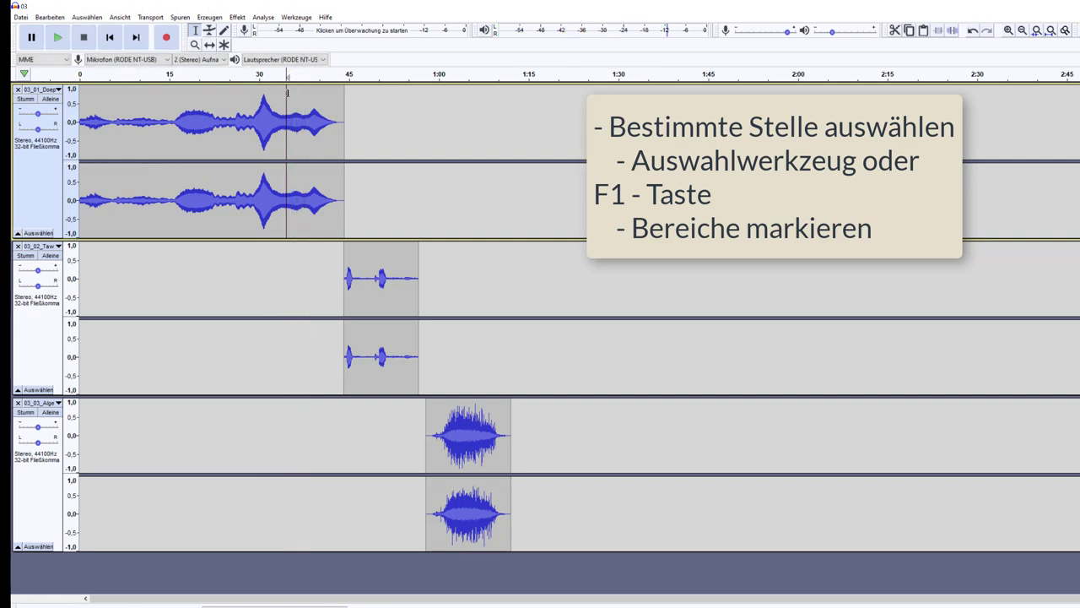
{"action": "left_click", "coordinate": [382, 95]}
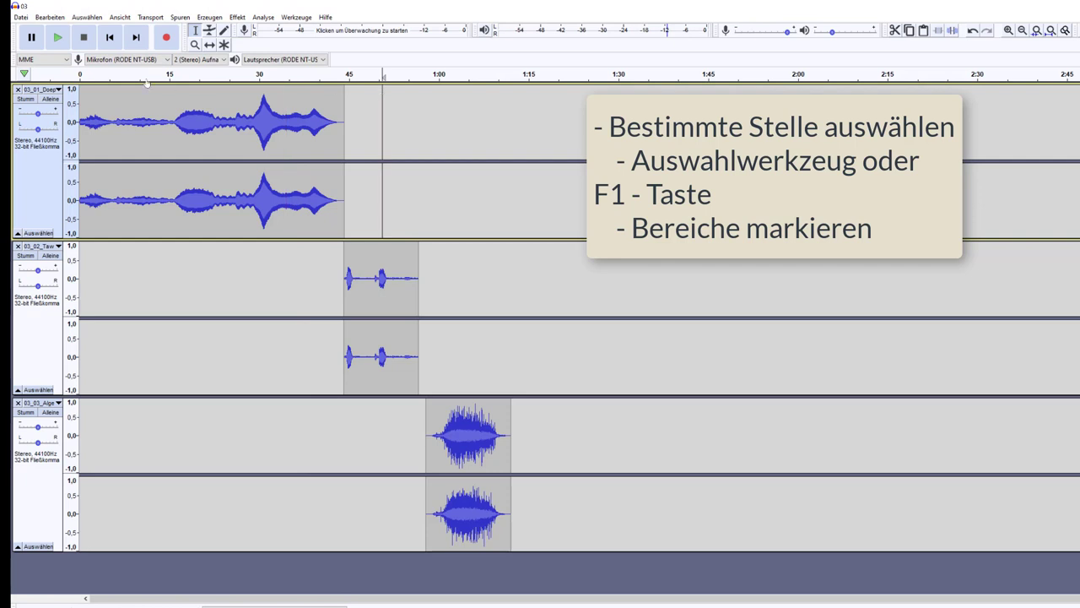
{"action": "left_click", "coordinate": [57, 37]}
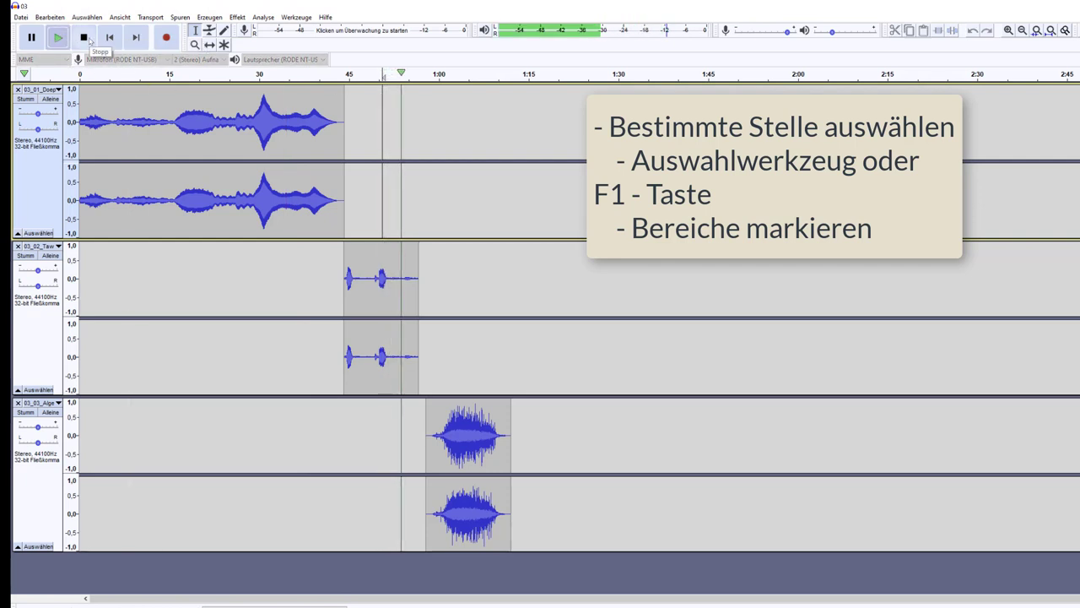
{"action": "left_click", "coordinate": [84, 37]}
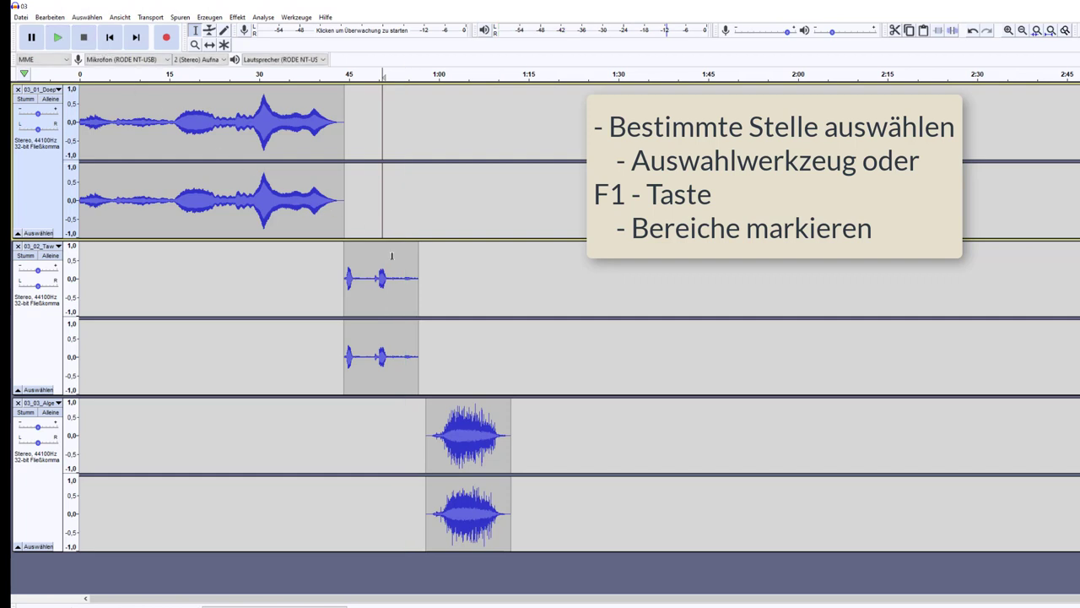
Step: Select a short section of the owl clip and shift the clip earlier to about 0:39 so it overlaps the end of the first track's clip
{"action": "left_click_drag", "start_coordinate": [391, 256], "coordinate": [372, 257]}
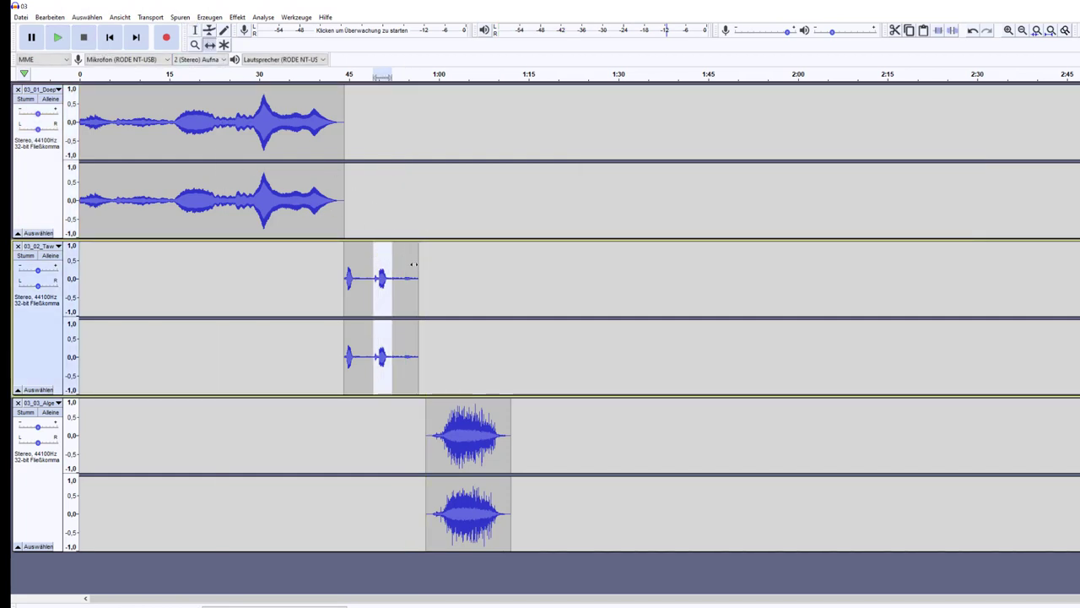
{"action": "left_click_drag", "start_coordinate": [406, 263], "coordinate": [376, 263]}
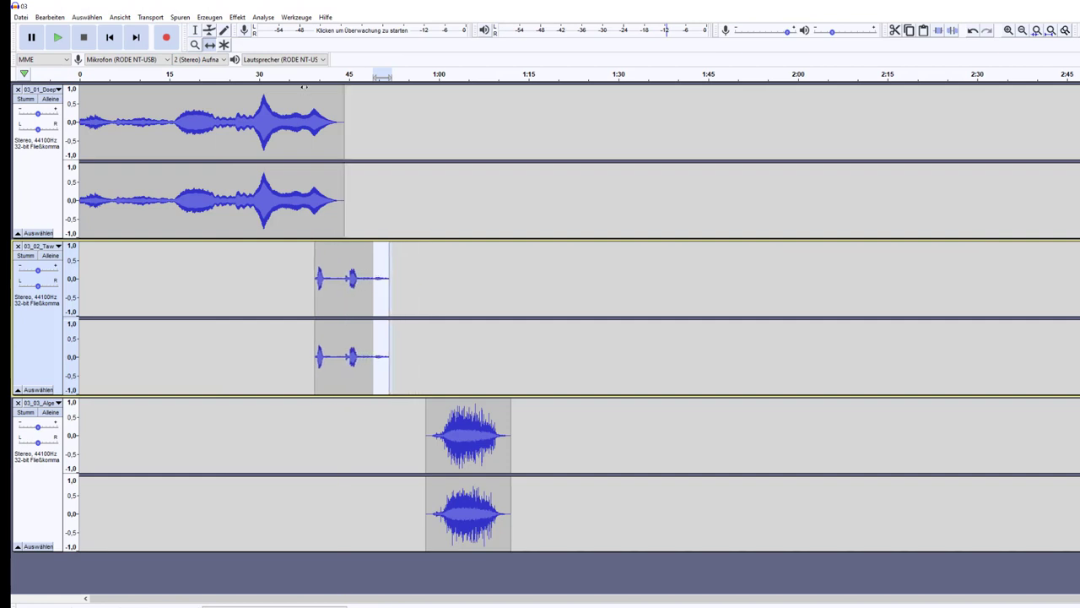
Step: Play the overlapping passage from about 0:39 to hear both tracks at the same time
{"action": "left_click", "coordinate": [195, 30]}
{"action": "left_click", "coordinate": [315, 119]}
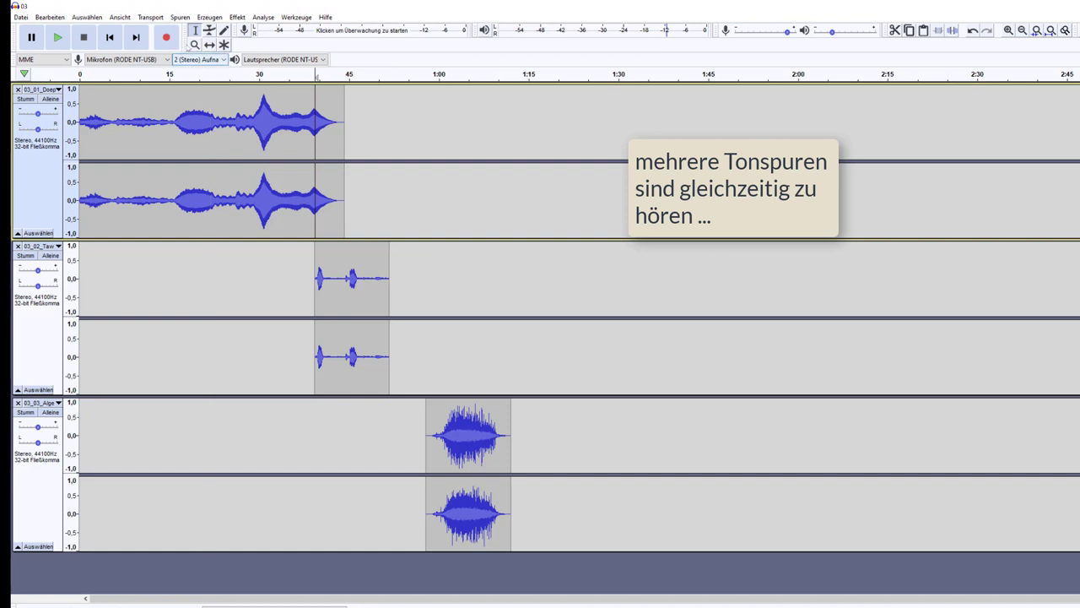
{"action": "left_click", "coordinate": [61, 39]}
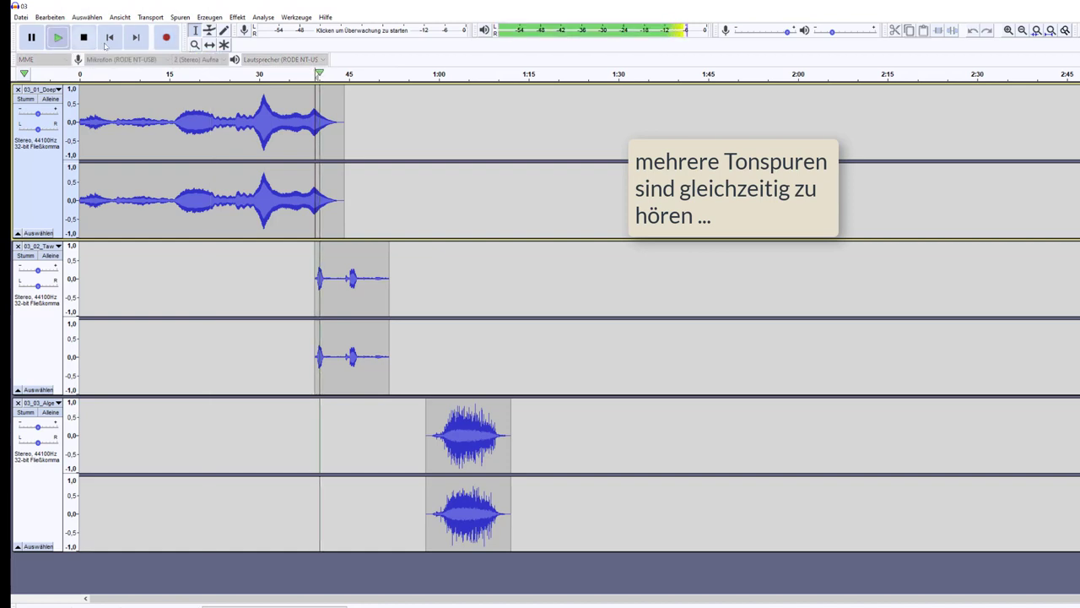
{"action": "left_click", "coordinate": [83, 38]}
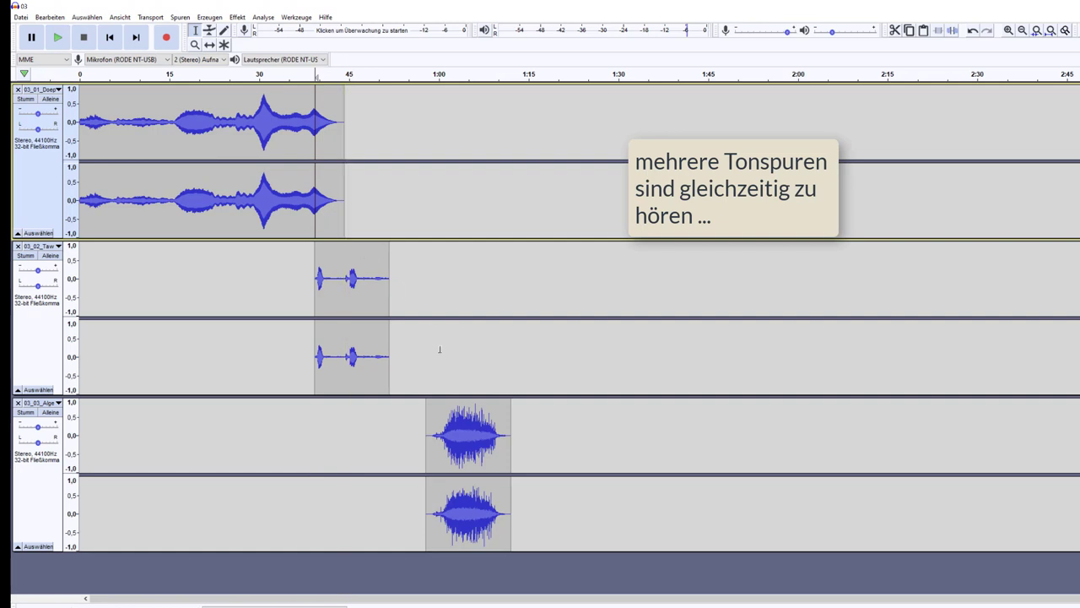
Step: Move the applause clip into the first track, starting at about 1:12, and delete the emptied third track
{"action": "left_click", "coordinate": [460, 435]}
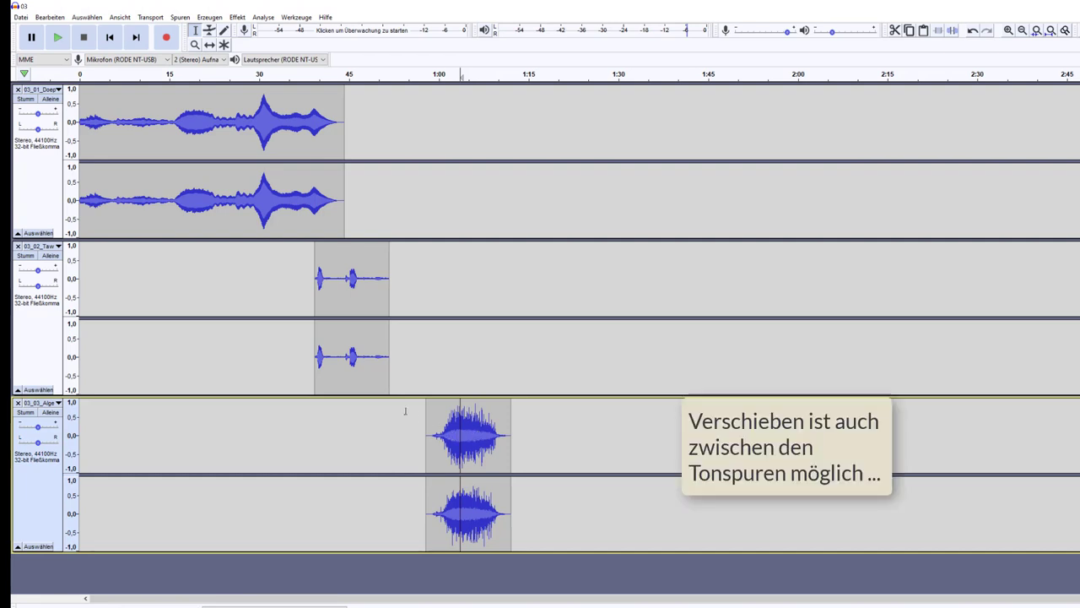
{"action": "left_click", "coordinate": [547, 434]}
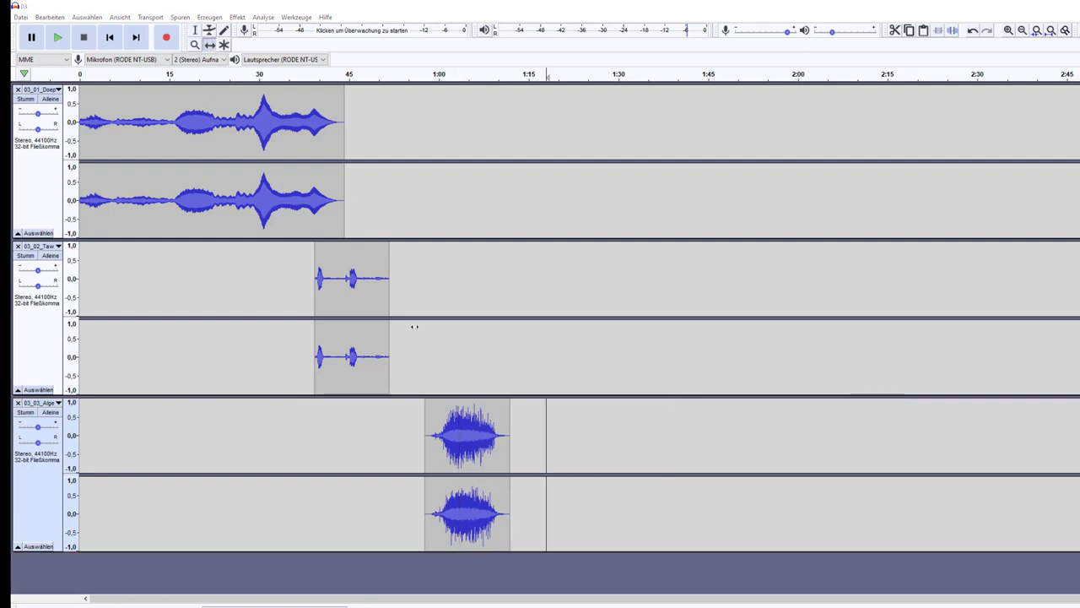
{"action": "left_click_drag", "start_coordinate": [456, 422], "coordinate": [542, 179]}
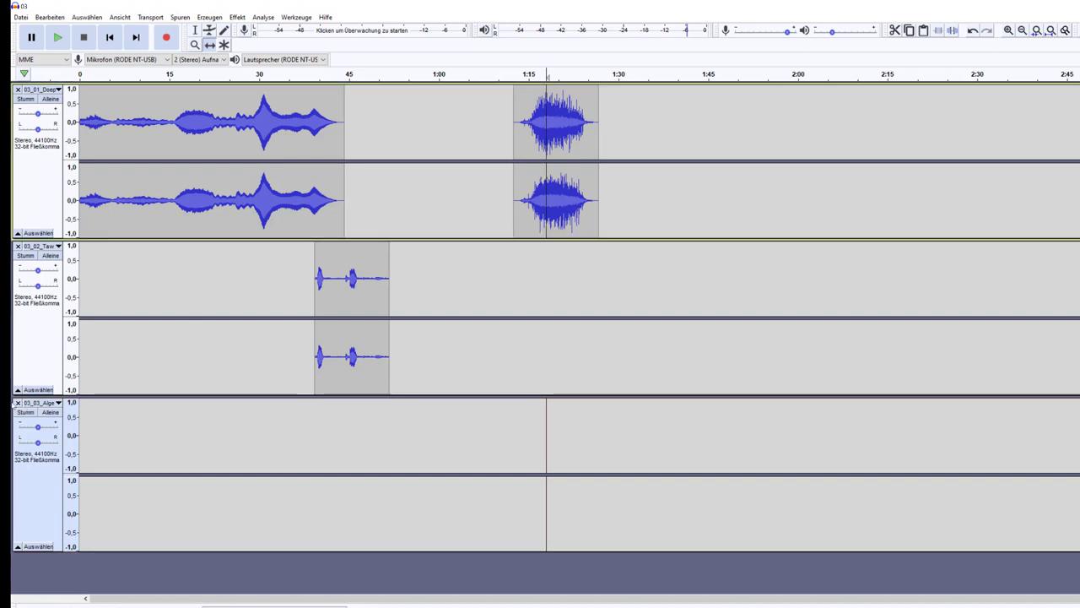
{"action": "left_click", "coordinate": [17, 402]}
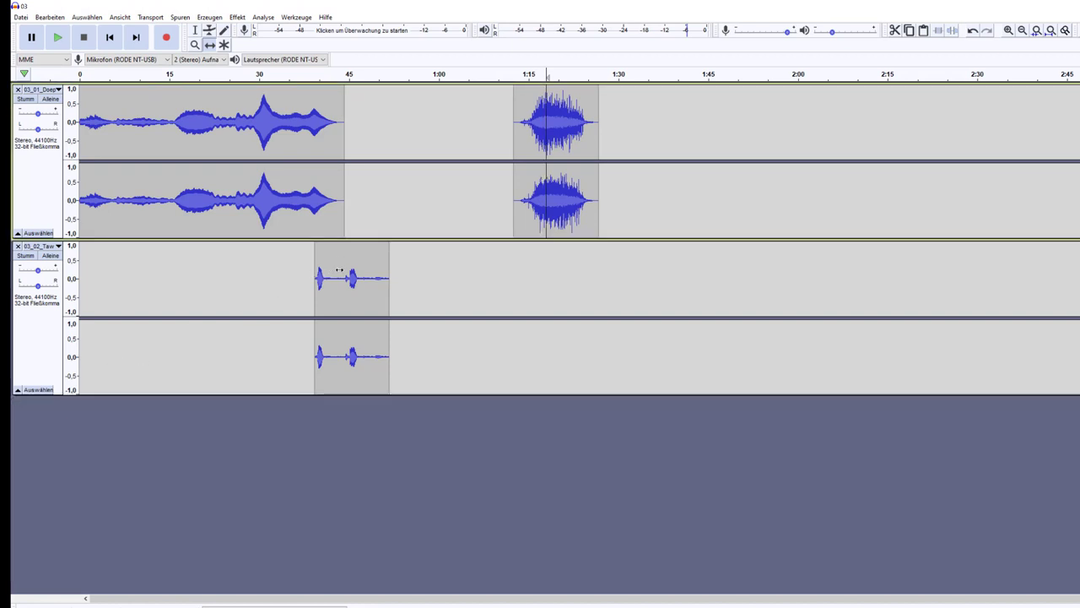
Step: Shift the owl clip to start at about 8 s and place the cursor in the first track at about 4 s
{"action": "left_click_drag", "start_coordinate": [339, 270], "coordinate": [164, 276]}
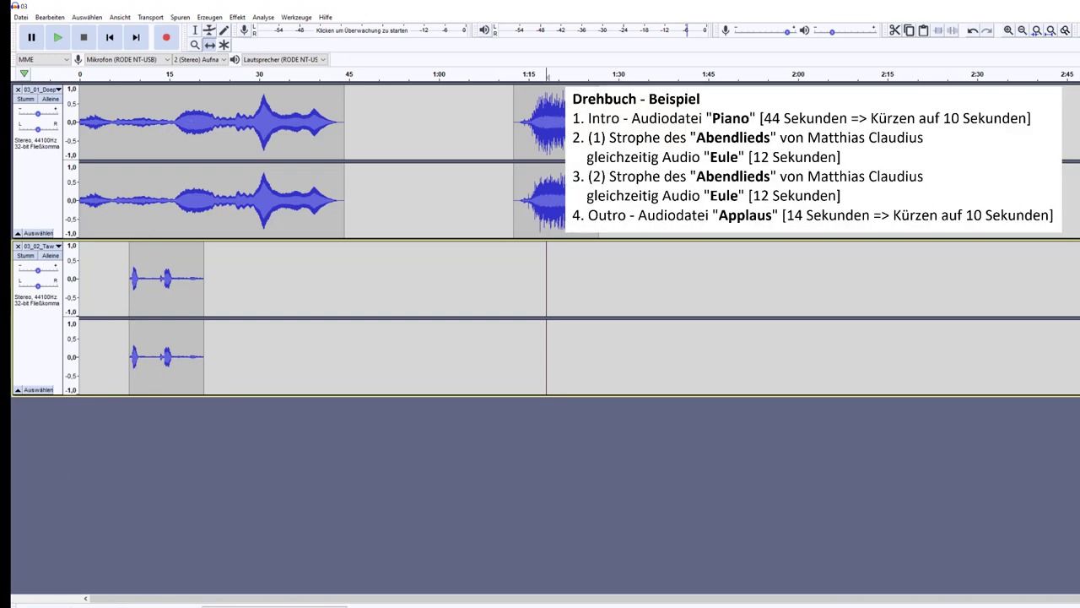
{"action": "left_click", "coordinate": [106, 126]}
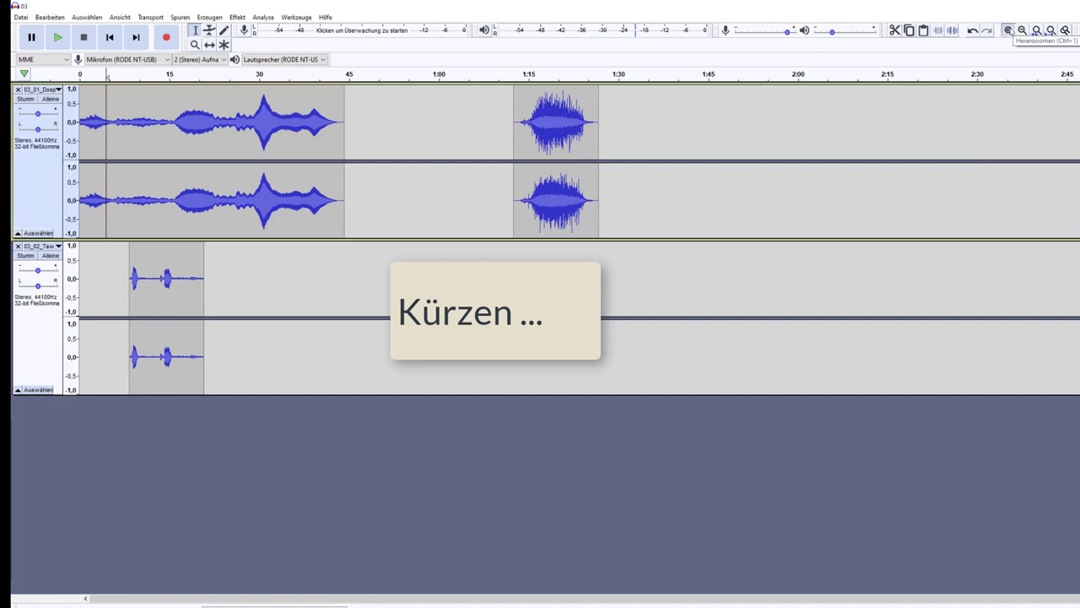
Step: Cut the first 5 seconds from the piano clip in the first track and play its new beginning
{"action": "left_click", "coordinate": [1008, 31]}
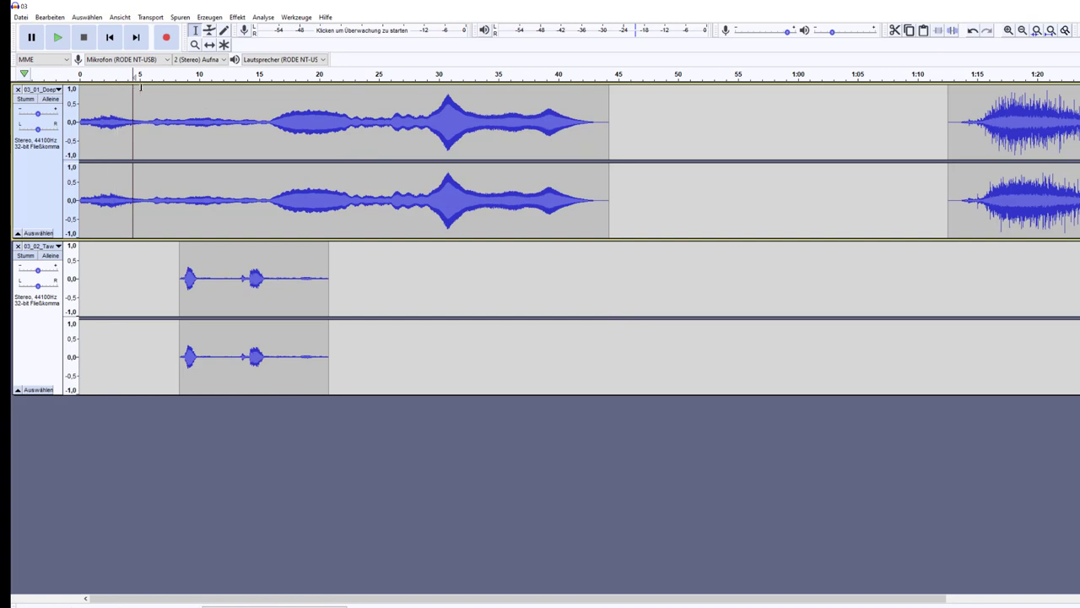
{"action": "left_click_drag", "start_coordinate": [140, 86], "coordinate": [80, 118]}
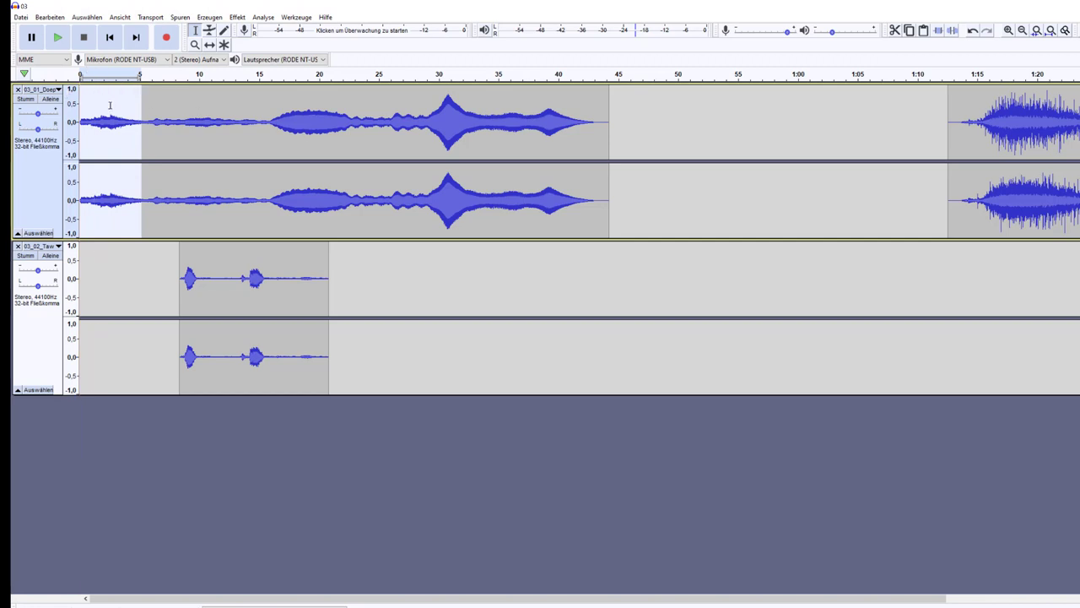
{"action": "left_click", "coordinate": [49, 16]}
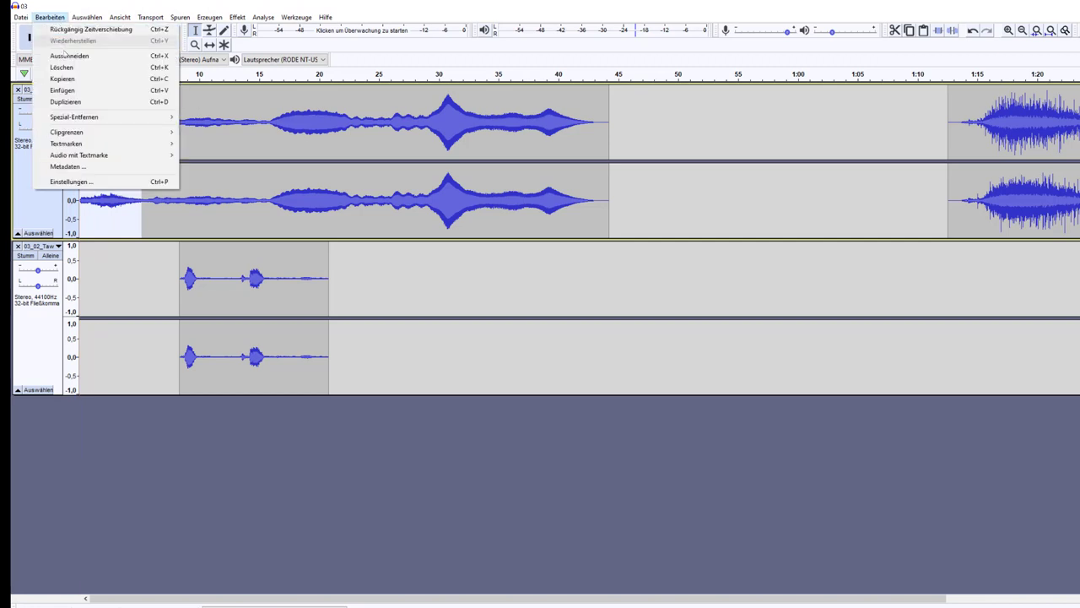
{"action": "left_click", "coordinate": [67, 57]}
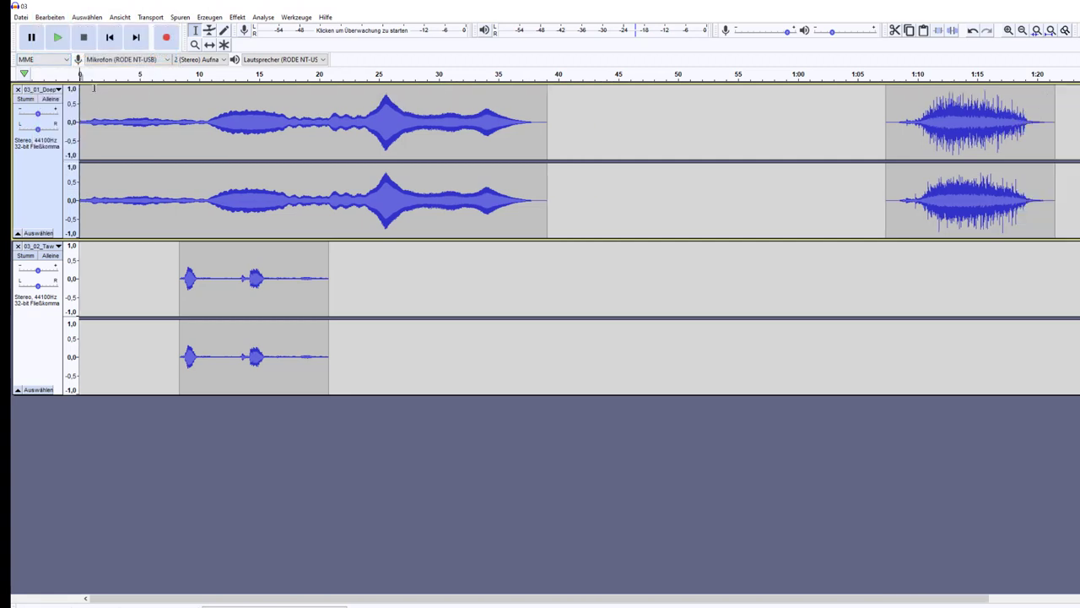
{"action": "left_click", "coordinate": [59, 37]}
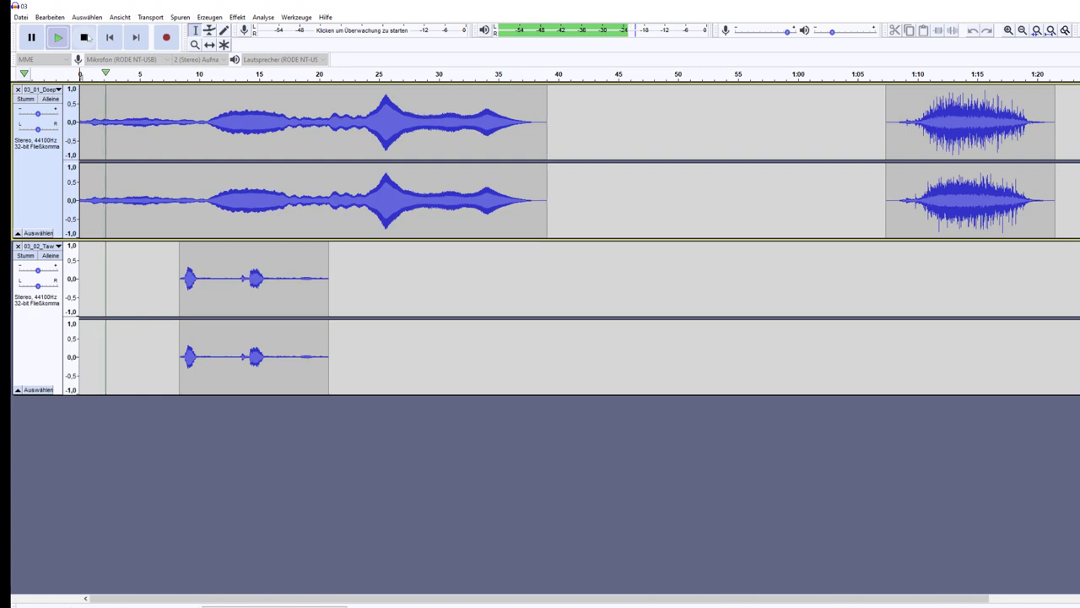
{"action": "left_click", "coordinate": [83, 37]}
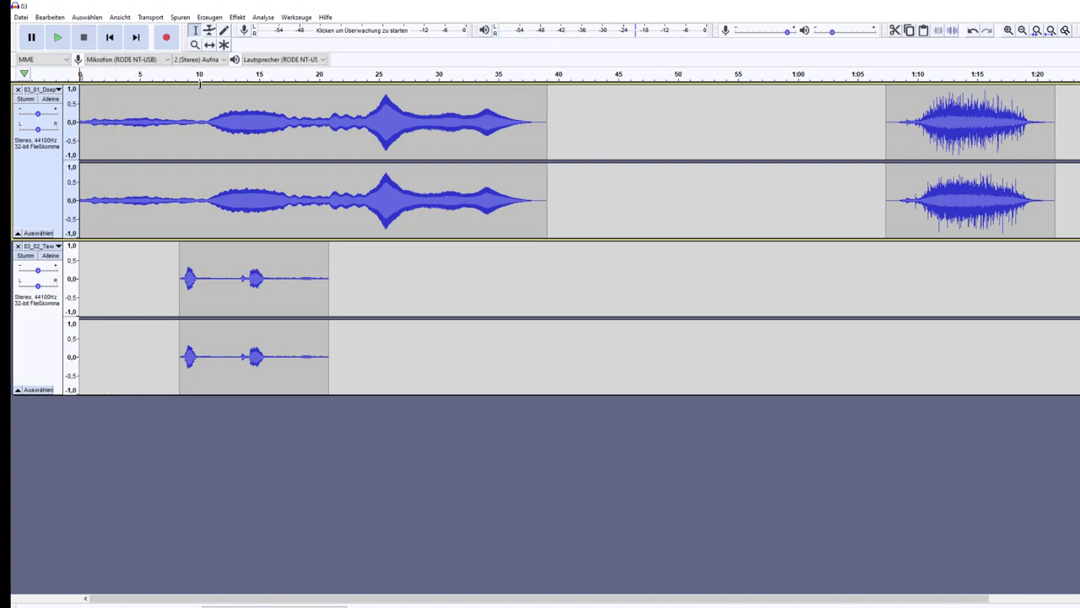
Step: Cut the piano clip in the first track from 10 s to its end
{"action": "left_click_drag", "start_coordinate": [200, 84], "coordinate": [548, 111]}
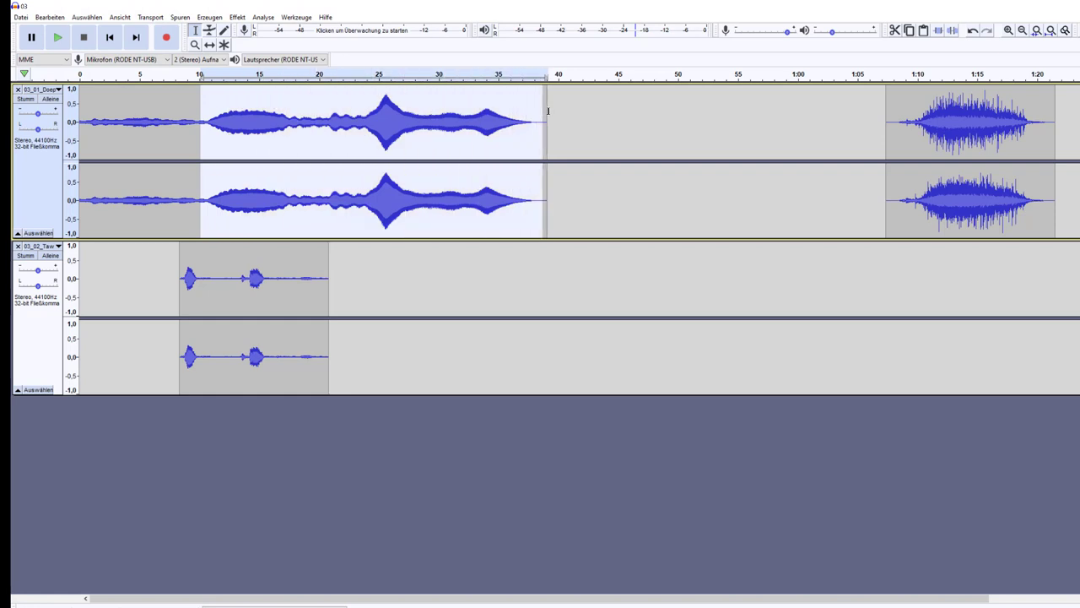
{"action": "left_click", "coordinate": [53, 17]}
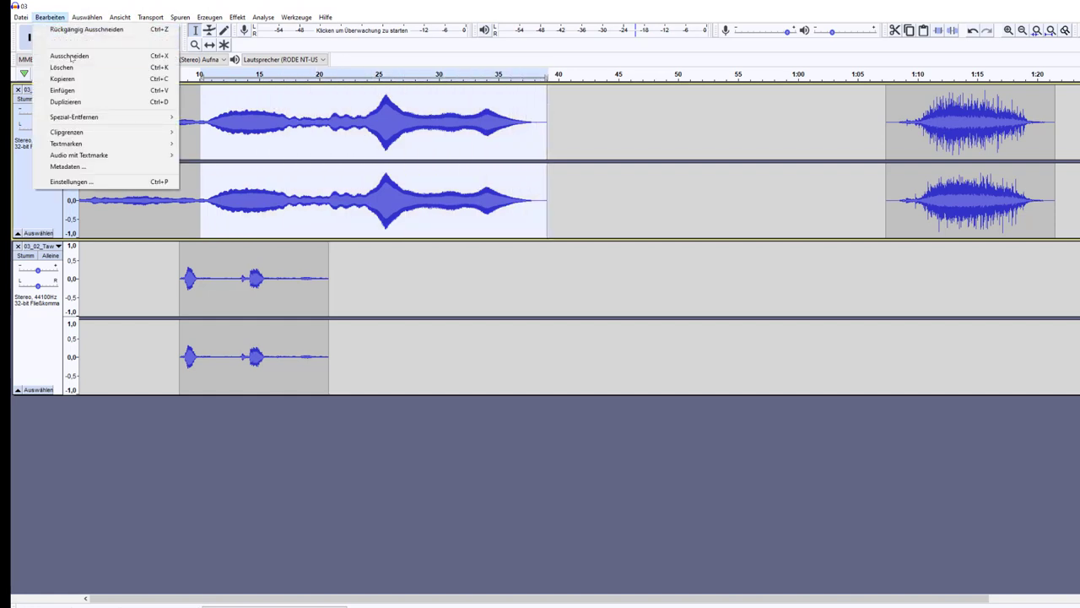
{"action": "left_click", "coordinate": [72, 55]}
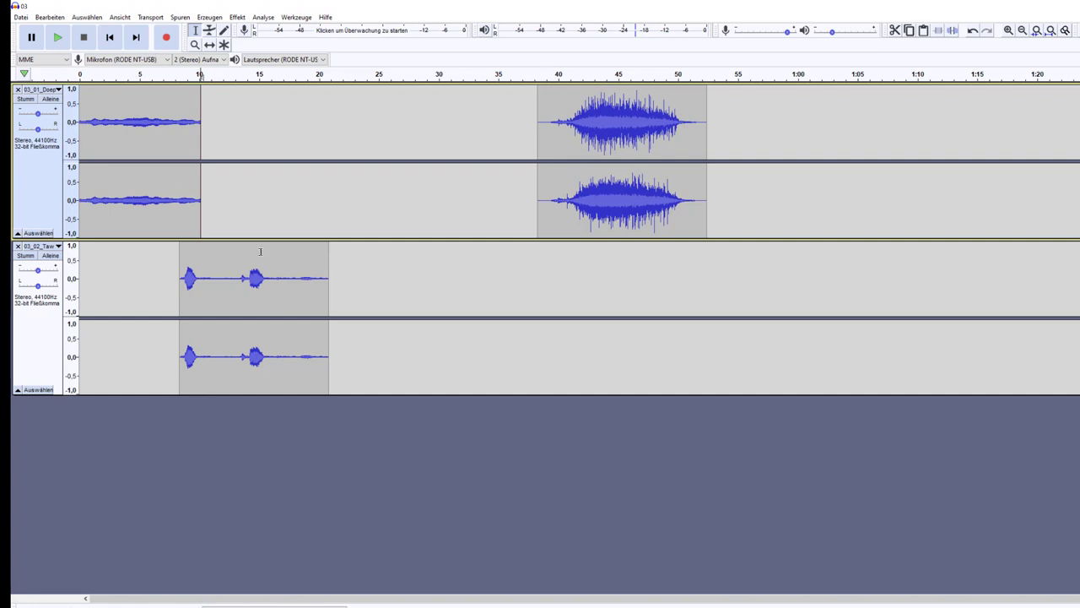
Step: Shift the owl clip in the second track to start at 0 s
{"action": "left_click", "coordinate": [260, 250]}
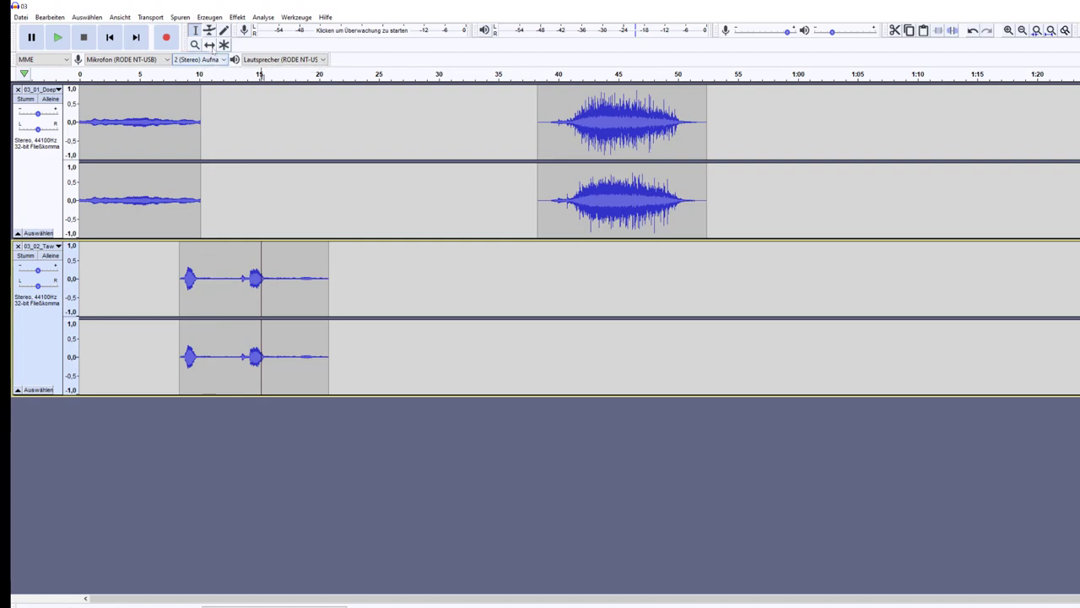
{"action": "left_click", "coordinate": [210, 44]}
{"action": "left_click_drag", "start_coordinate": [218, 271], "coordinate": [178, 270]}
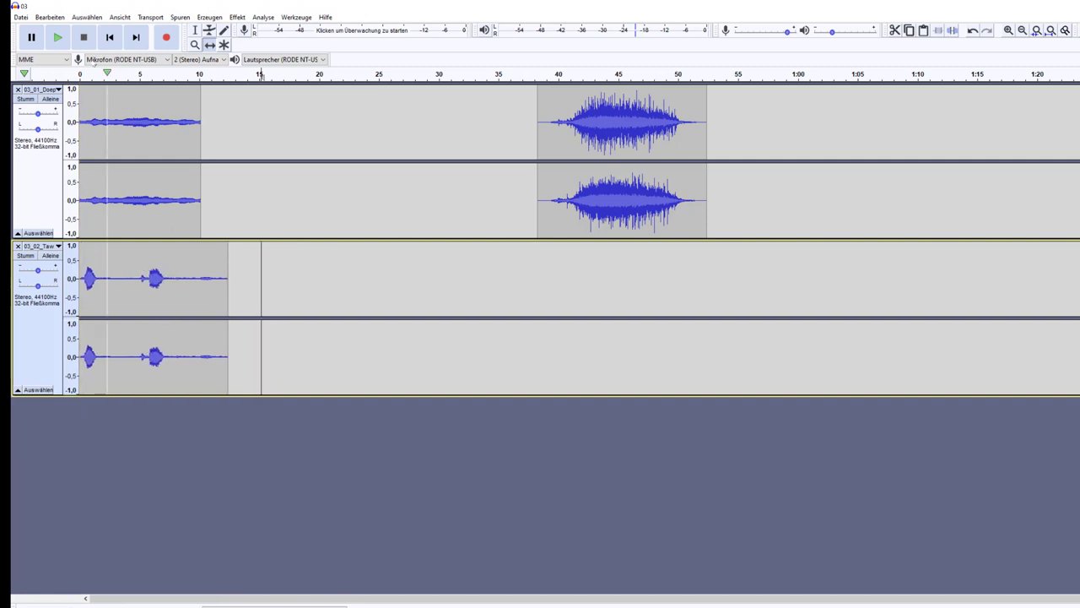
Step: Play both tracks from the beginning of the project to hear the piano and owl together
{"action": "left_click", "coordinate": [57, 37]}
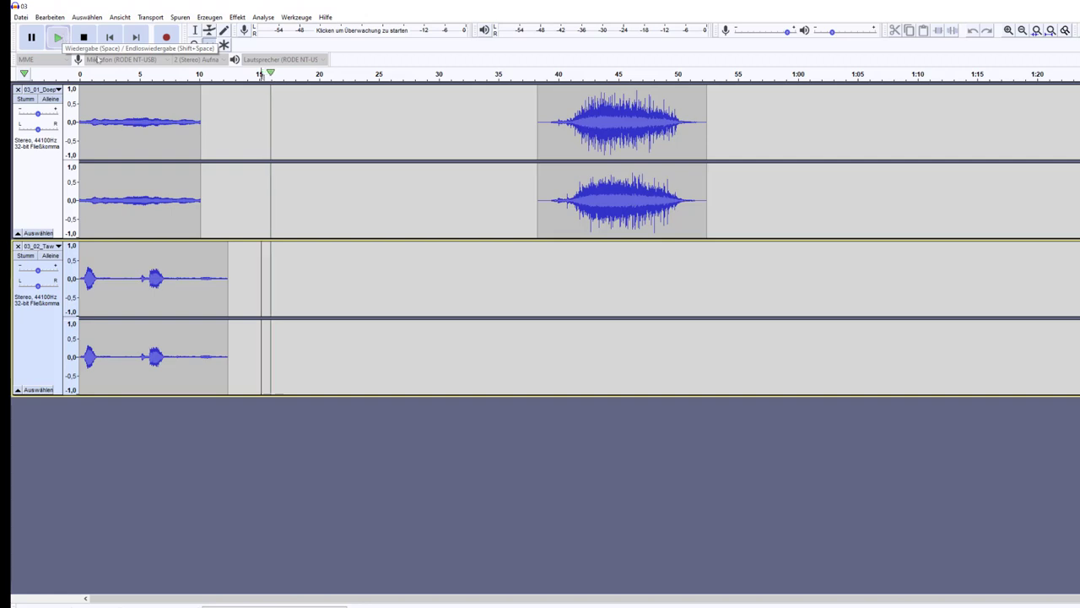
{"action": "key", "text": "space"}
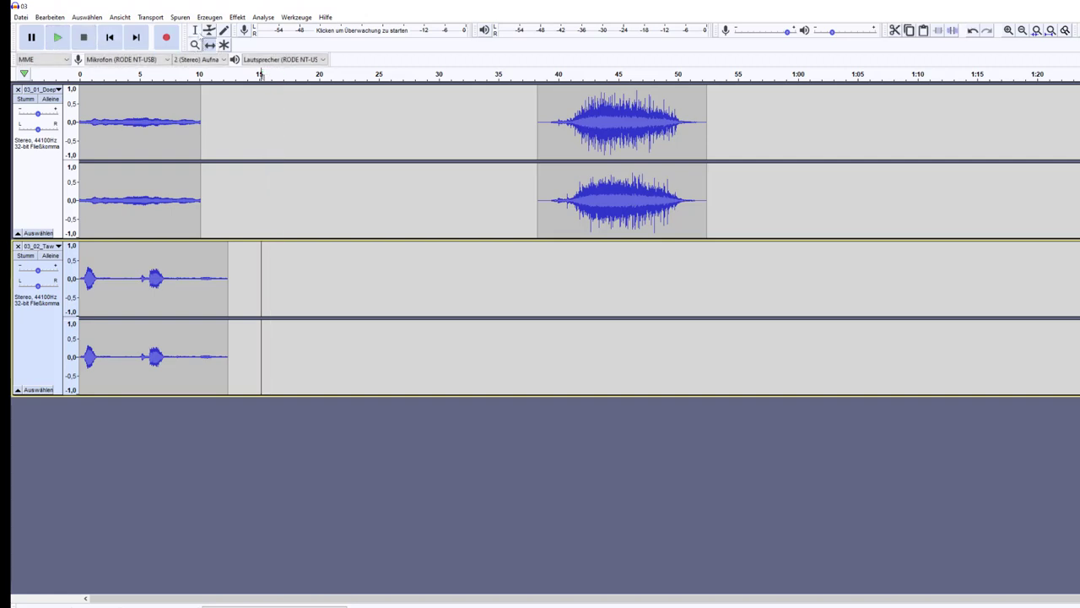
{"action": "left_click", "coordinate": [123, 248]}
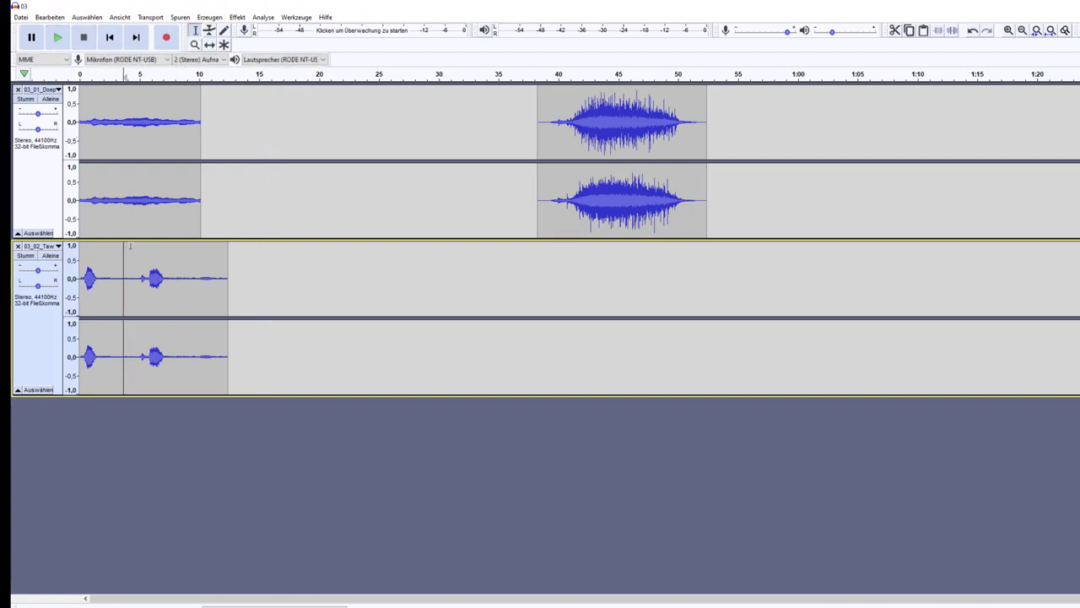
{"action": "key", "text": "Home"}
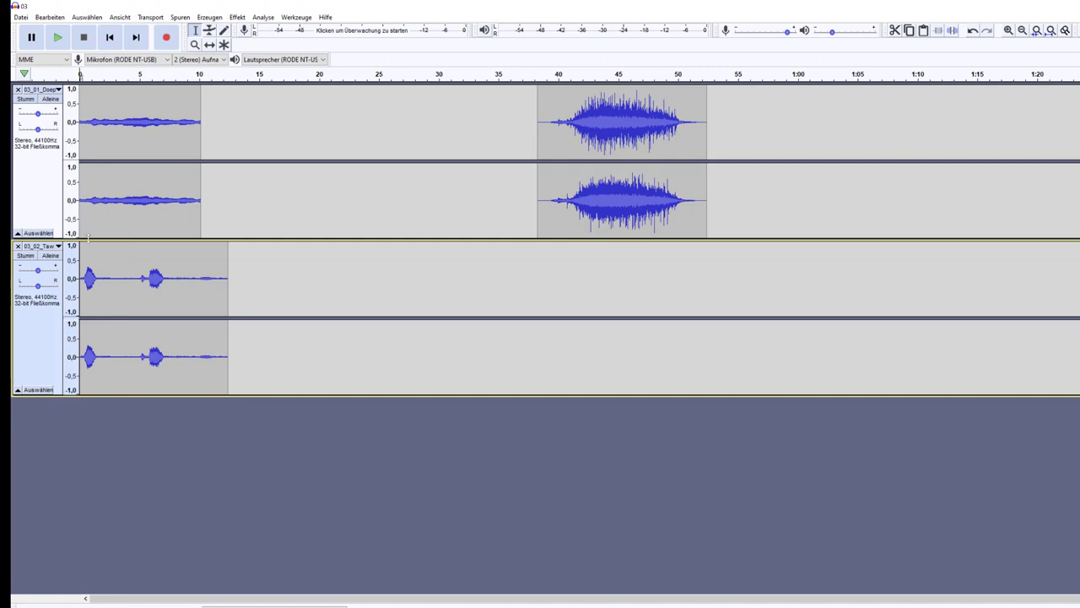
{"action": "left_click", "coordinate": [61, 40]}
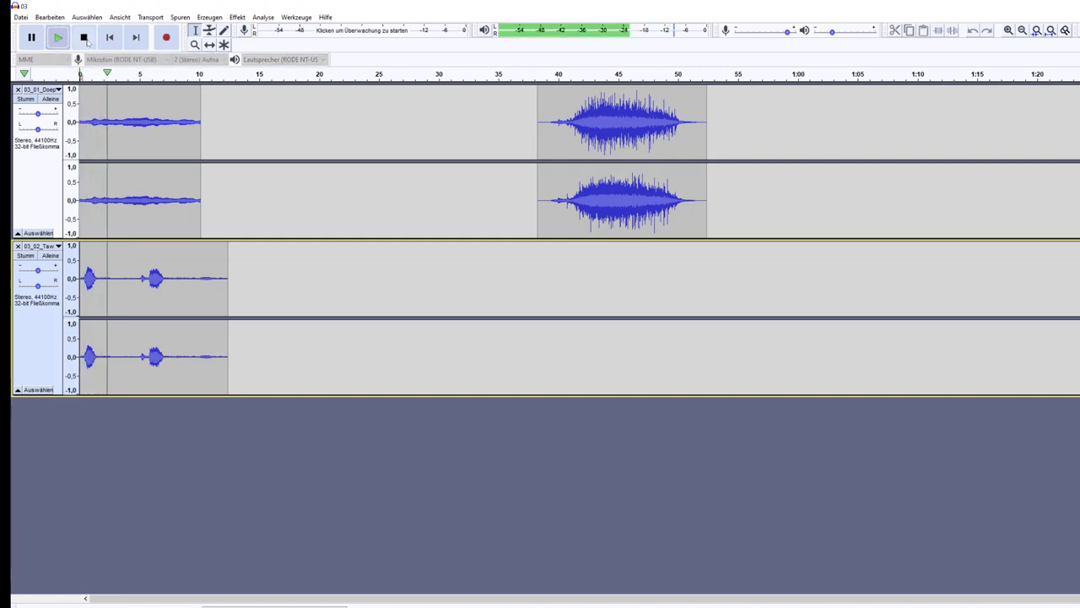
{"action": "left_click", "coordinate": [85, 39]}
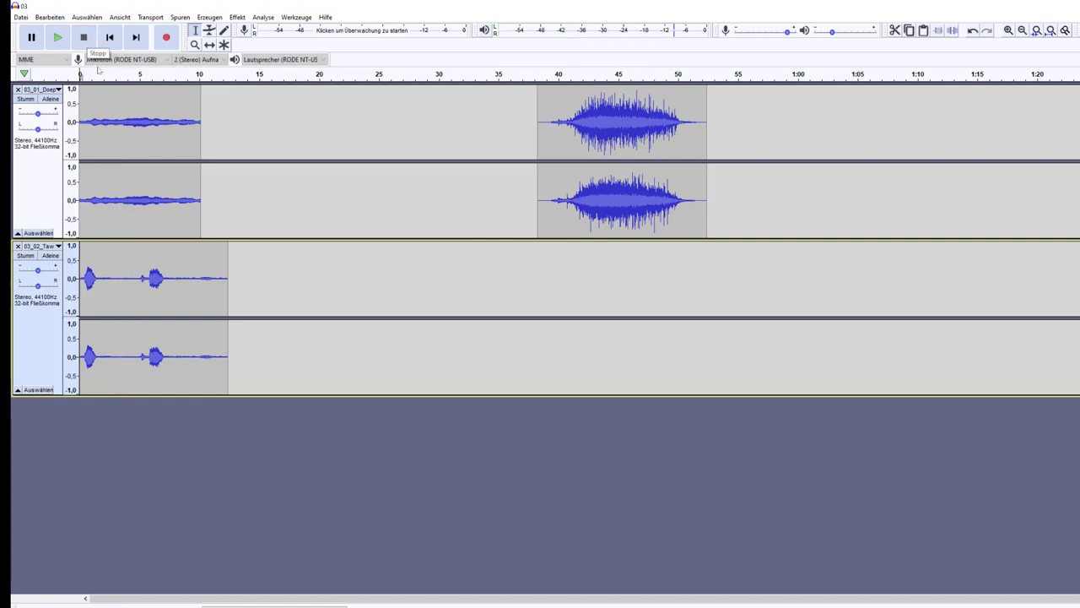
Step: Set envelope points on the piano clip at about 1 s and 7 s and lower the volume between them at about 3.5 s
{"action": "left_click", "coordinate": [140, 118]}
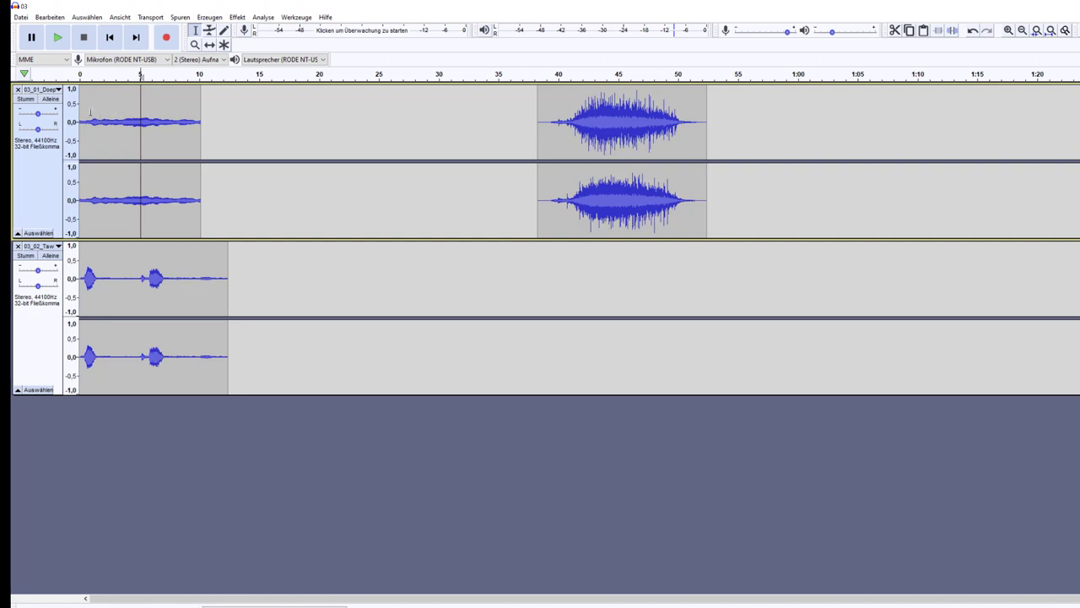
{"action": "left_click_drag", "start_coordinate": [81, 106], "coordinate": [190, 118]}
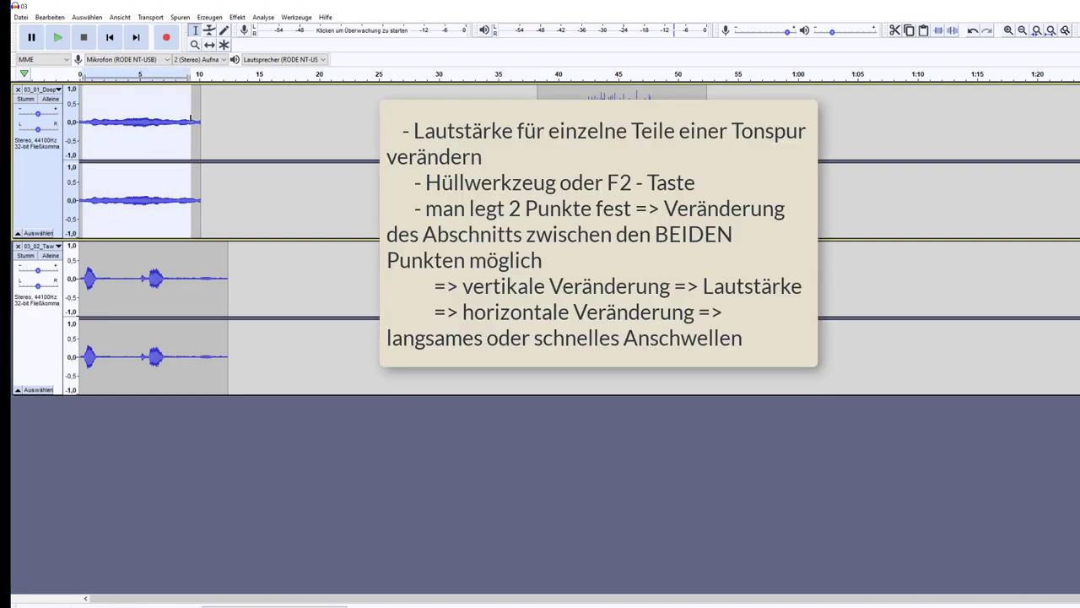
{"action": "left_click", "coordinate": [209, 32]}
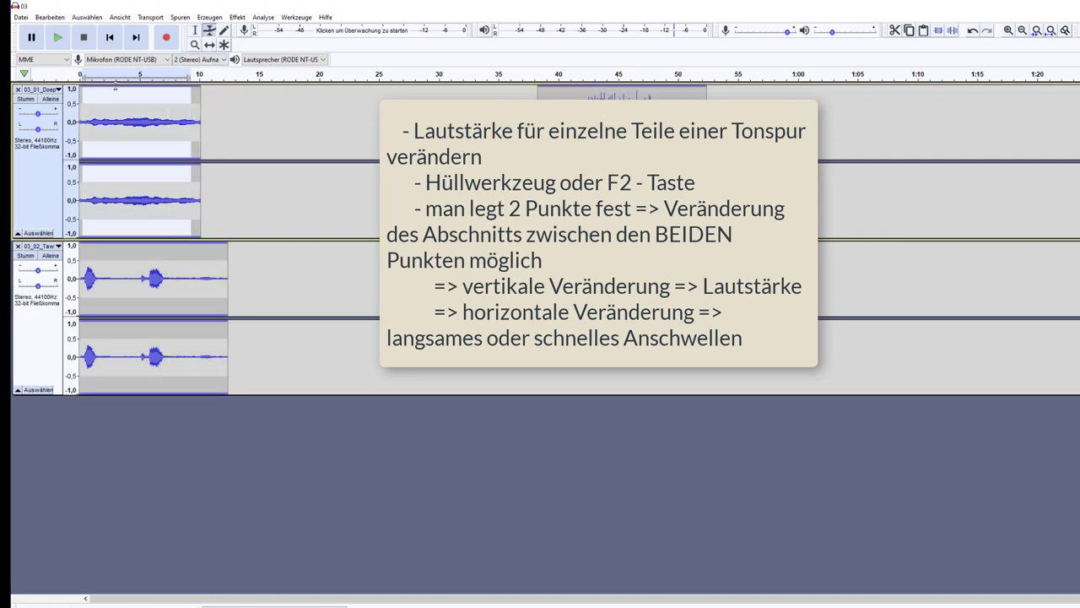
{"action": "left_click", "coordinate": [94, 88]}
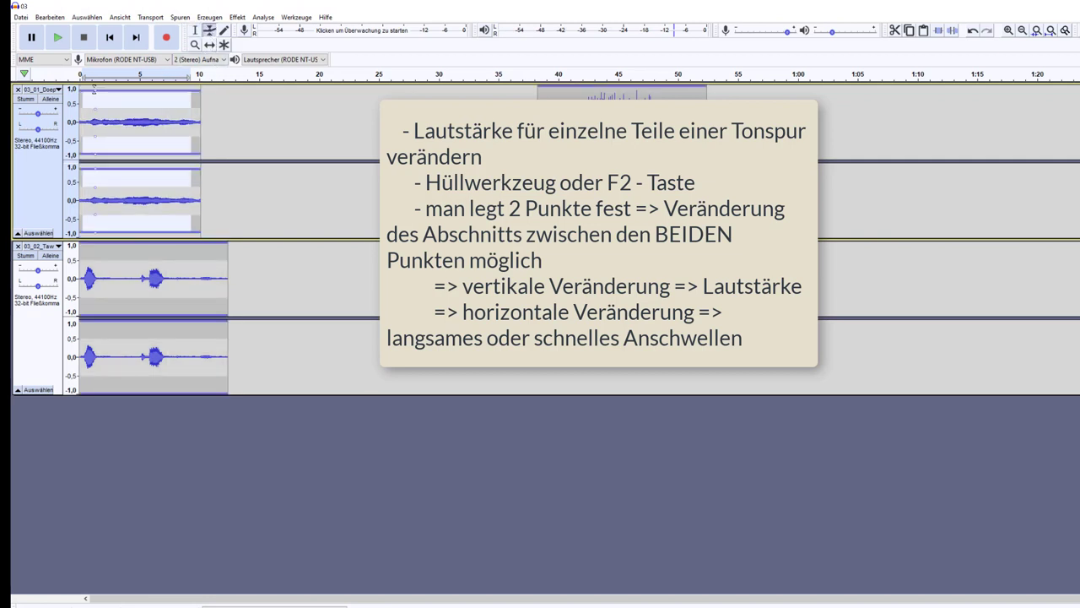
{"action": "left_click", "coordinate": [162, 95]}
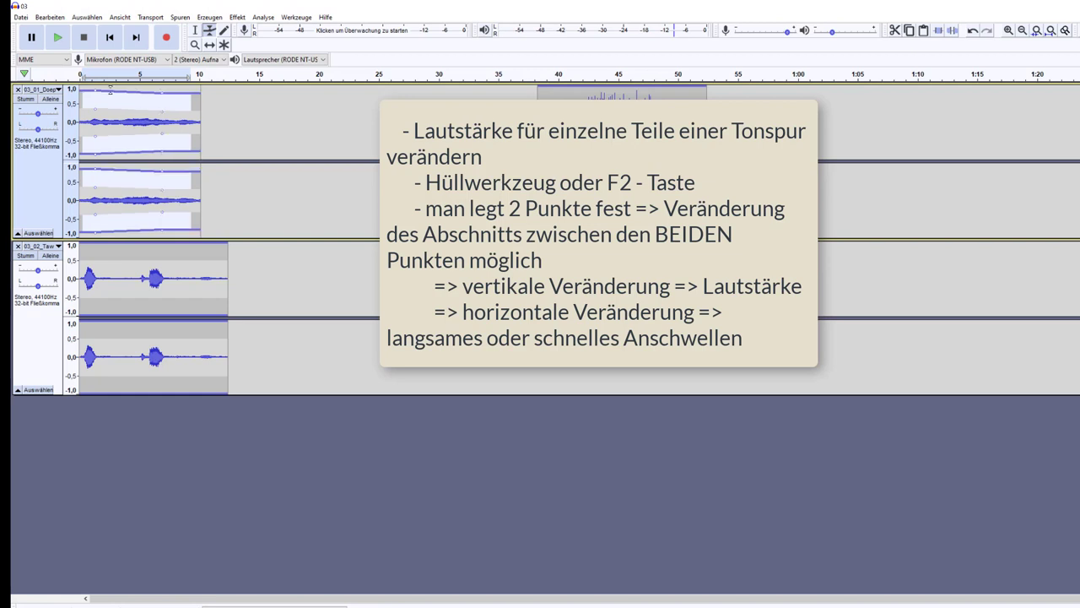
{"action": "left_click_drag", "start_coordinate": [123, 93], "coordinate": [123, 111]}
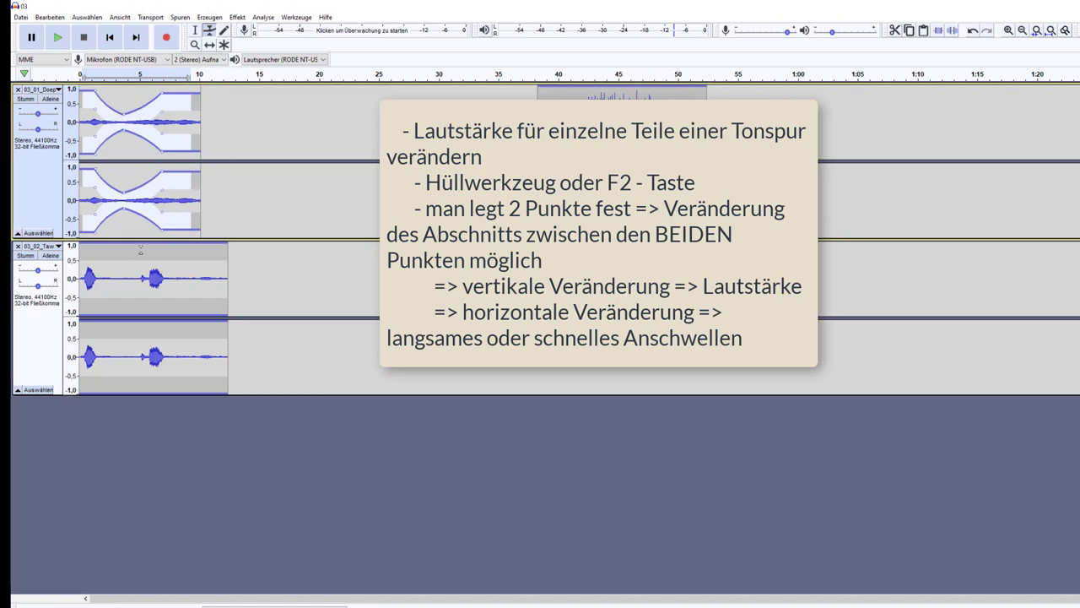
Step: Set envelope points on the owl clip at about 6 s and 8 s and raise the volume between them at about 7 s
{"action": "left_click", "coordinate": [150, 247]}
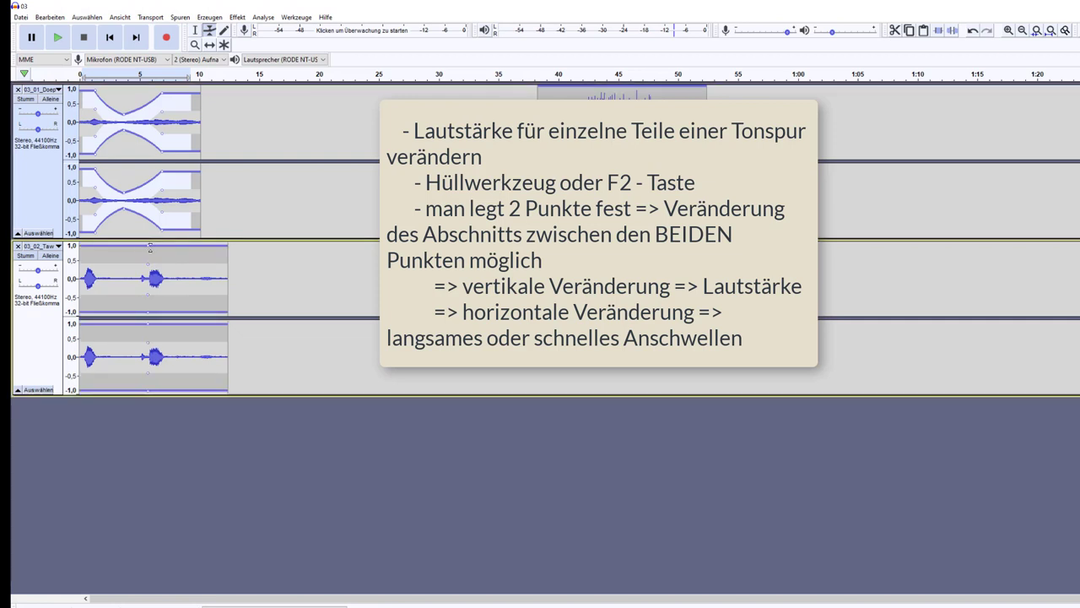
{"action": "left_click_drag", "start_coordinate": [175, 249], "coordinate": [176, 251]}
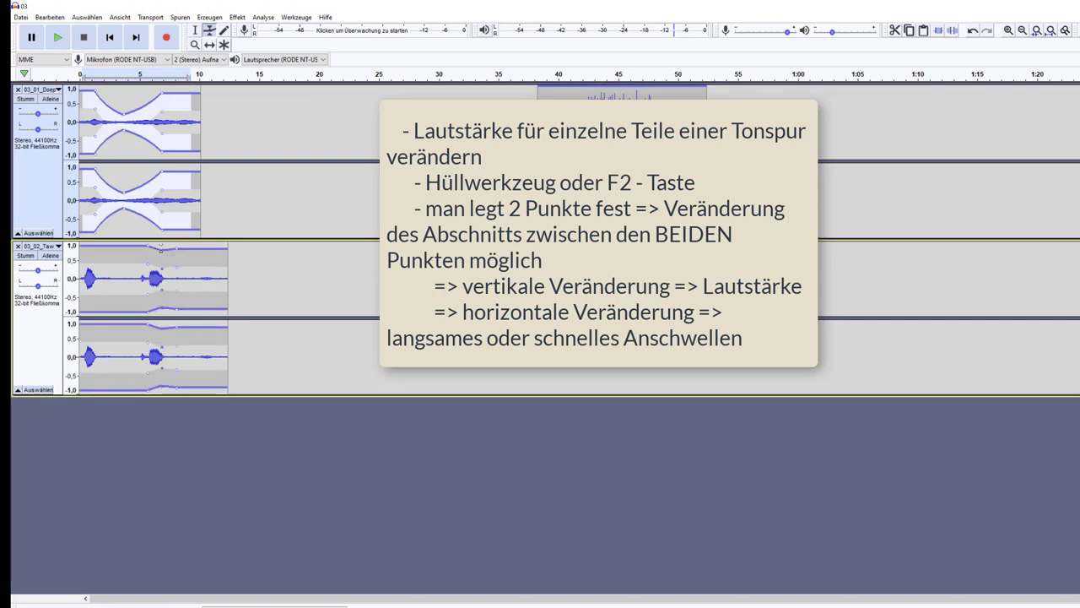
{"action": "mouse_move", "coordinate": [162, 251]}
{"action": "left_mouse_down"}
{"action": "mouse_move", "coordinate": [165, 234]}
{"action": "mouse_move", "coordinate": [173, 240]}
{"action": "left_mouse_up"}
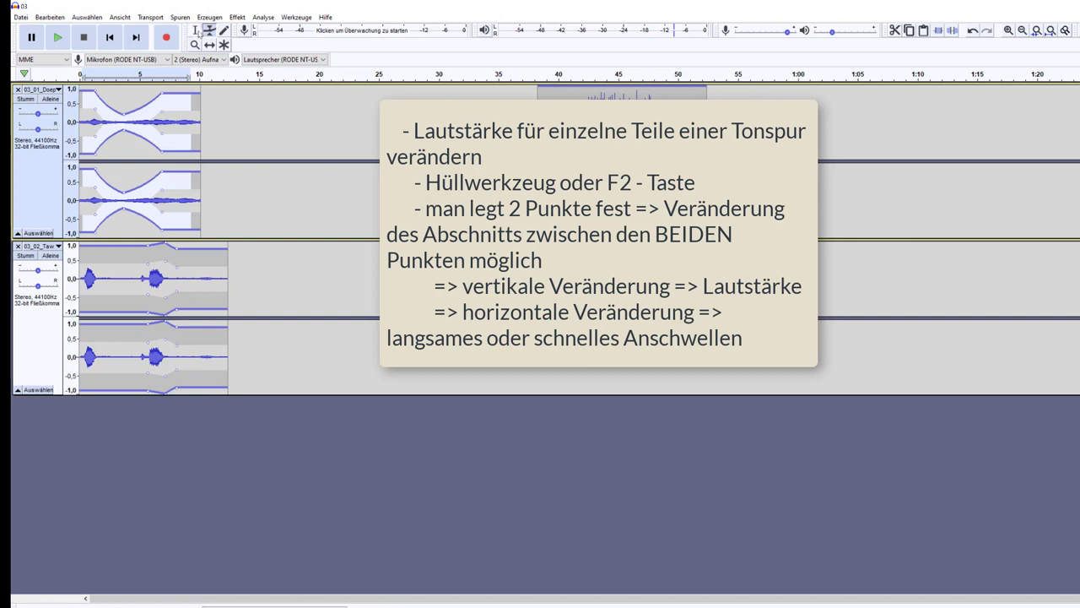
Step: Play both tracks from about 1 s to hear the envelope volume changes
{"action": "left_click", "coordinate": [196, 31]}
{"action": "left_click", "coordinate": [88, 94]}
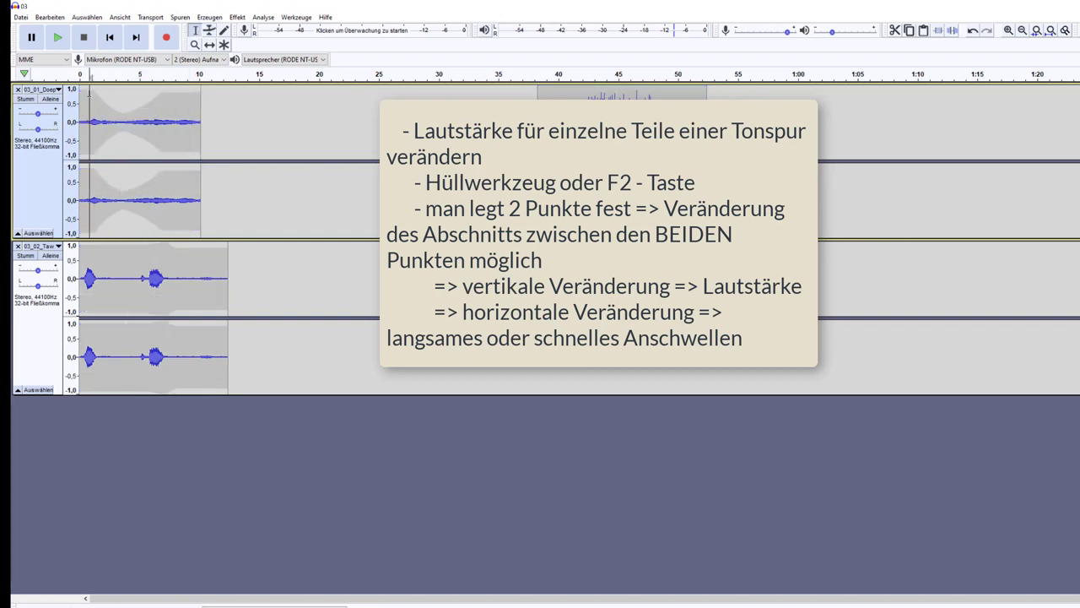
{"action": "left_click", "coordinate": [57, 38]}
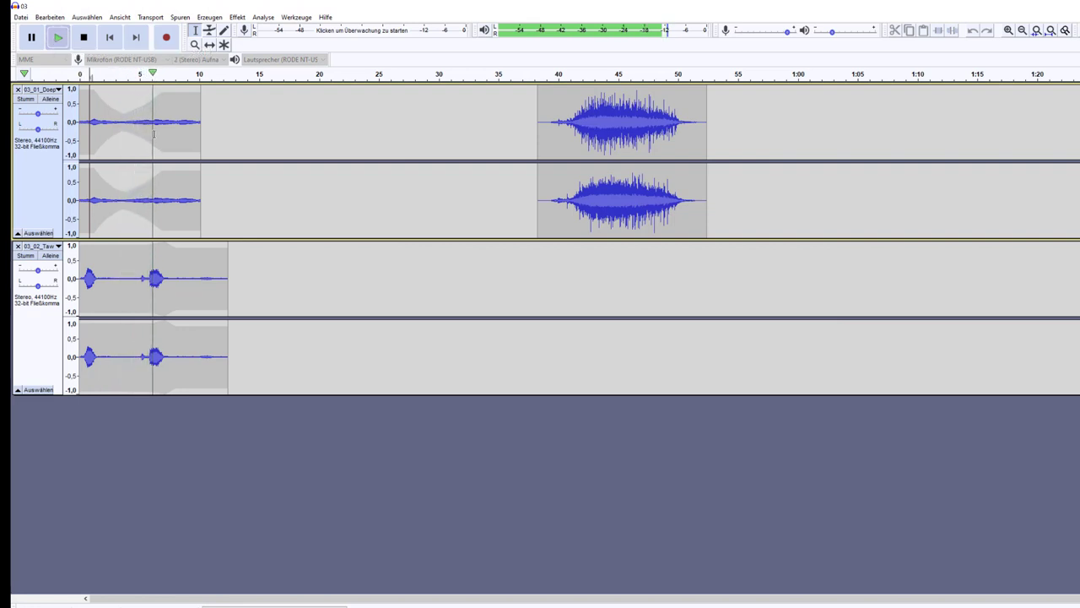
{"action": "left_click", "coordinate": [87, 36]}
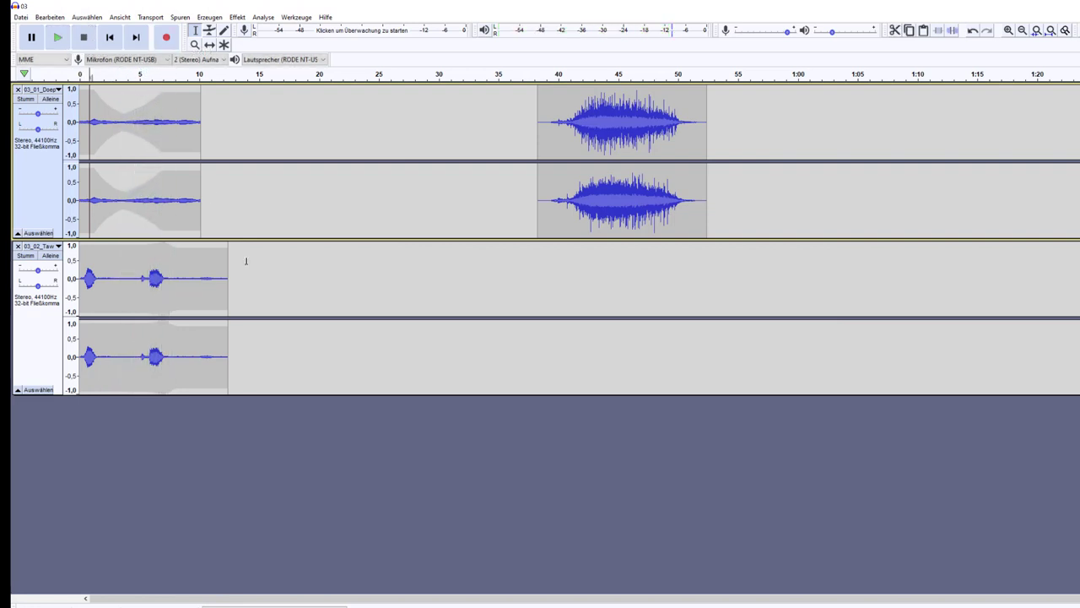
Step: Copy the owl clip and paste it at about 39 s in the same track, beneath the applause clip
{"action": "left_click", "coordinate": [170, 267]}
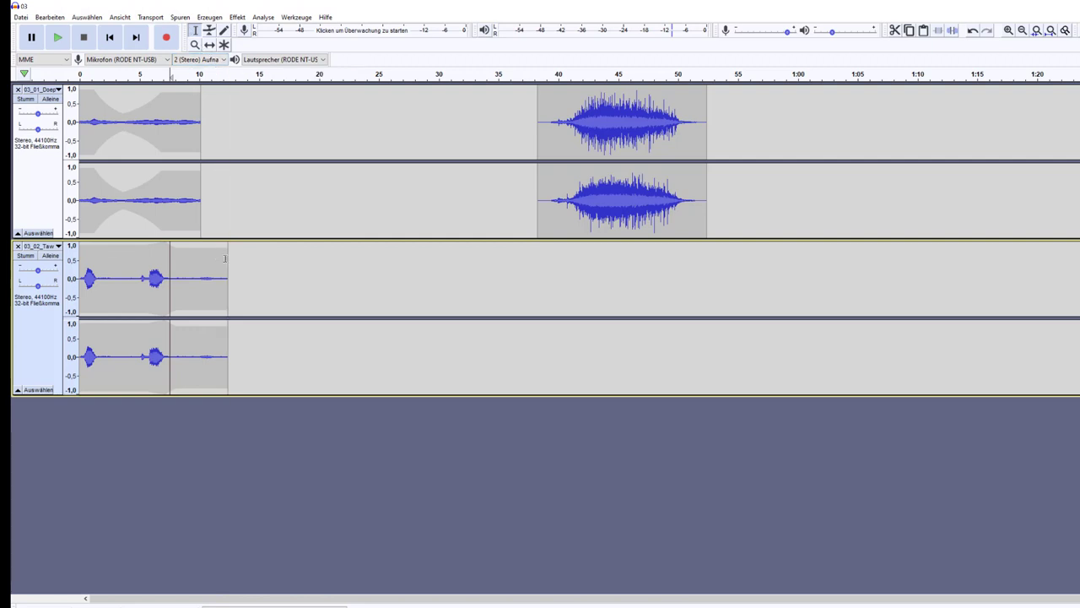
{"action": "left_click_drag", "start_coordinate": [225, 259], "coordinate": [81, 260]}
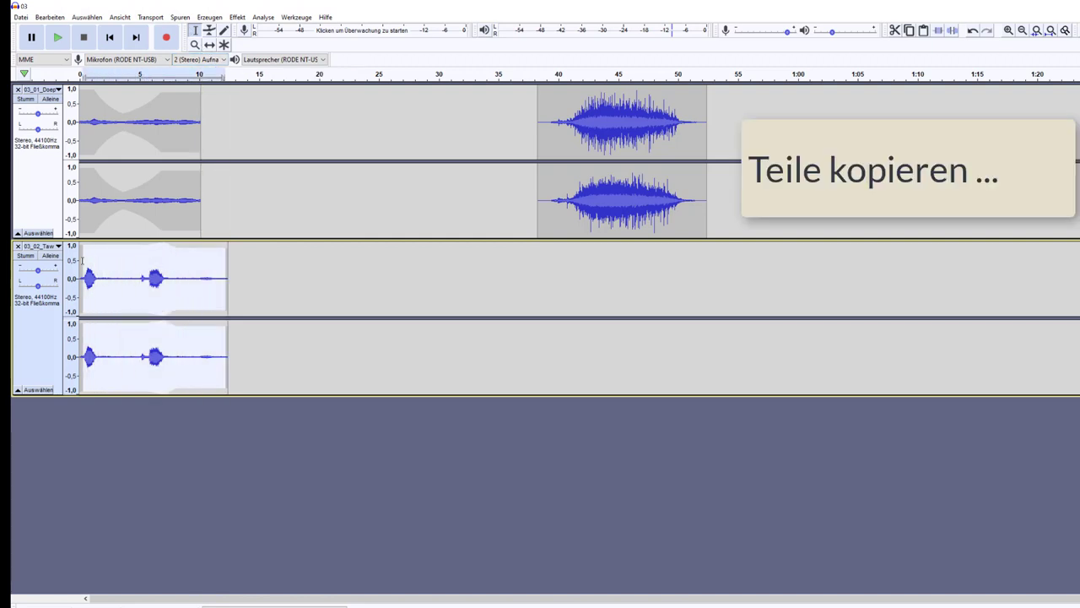
{"action": "left_click", "coordinate": [63, 18]}
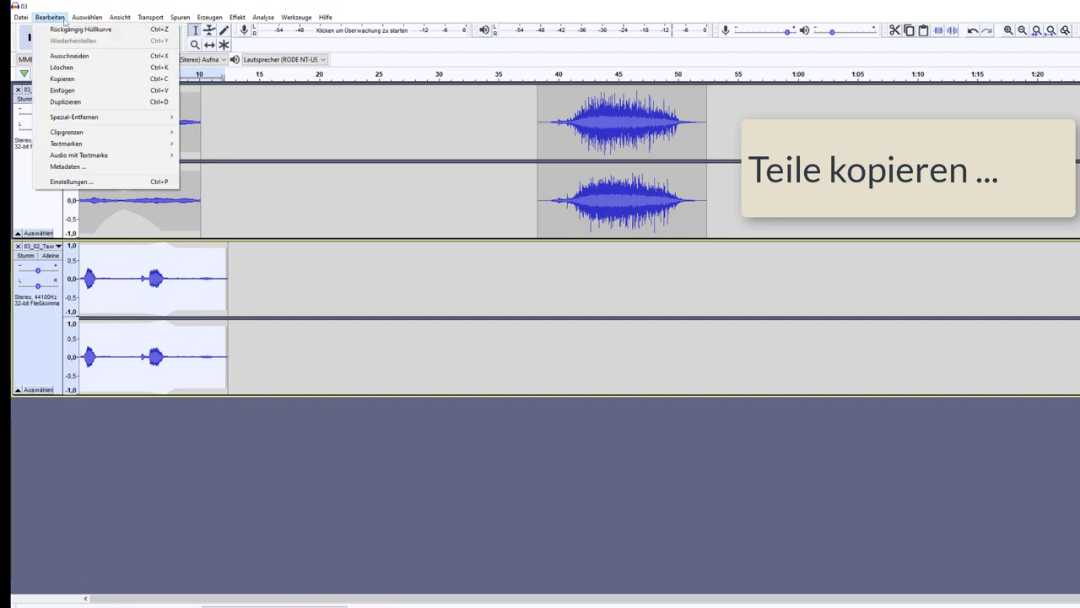
{"action": "left_click", "coordinate": [67, 79]}
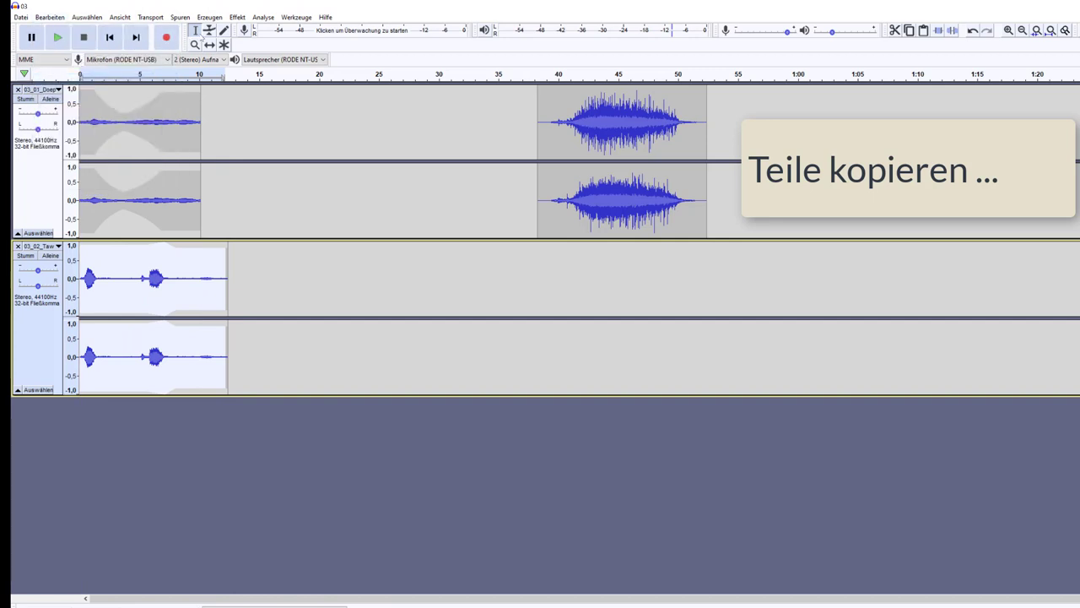
{"action": "left_click", "coordinate": [545, 251]}
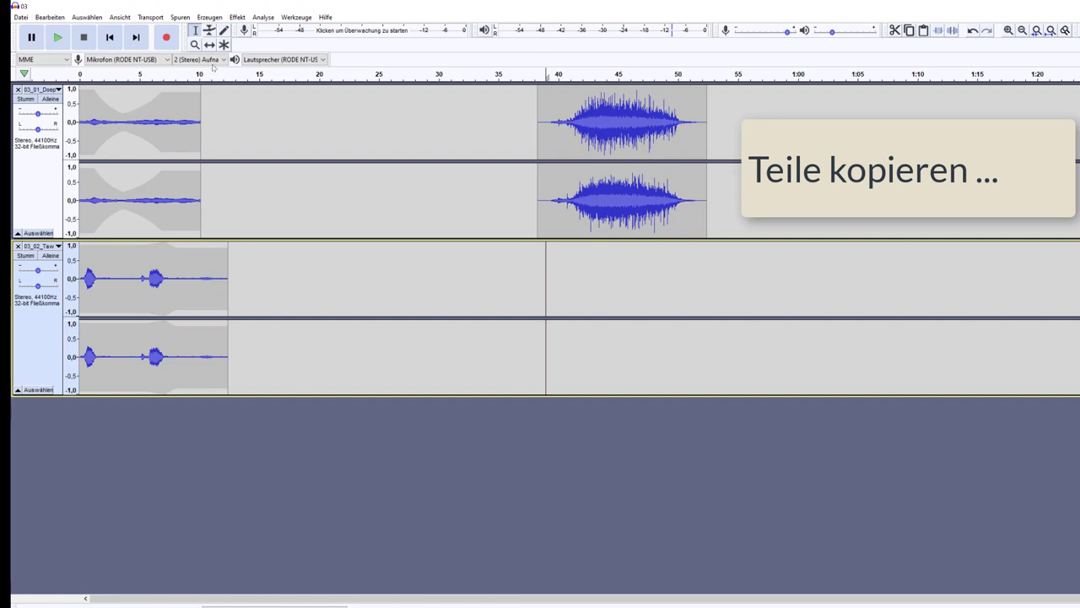
{"action": "left_click", "coordinate": [64, 18]}
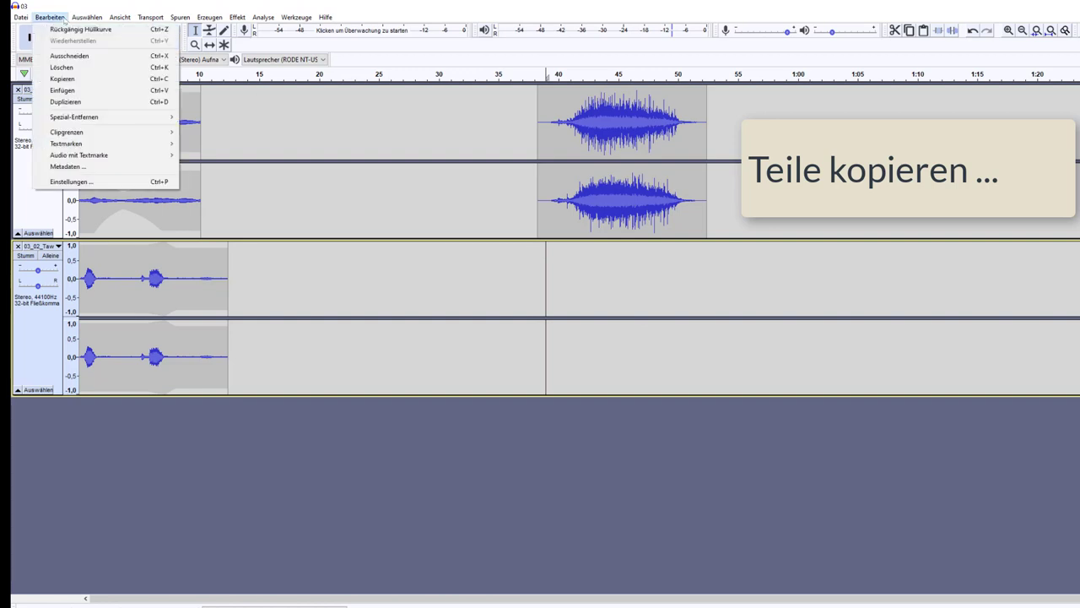
{"action": "left_click", "coordinate": [83, 95]}
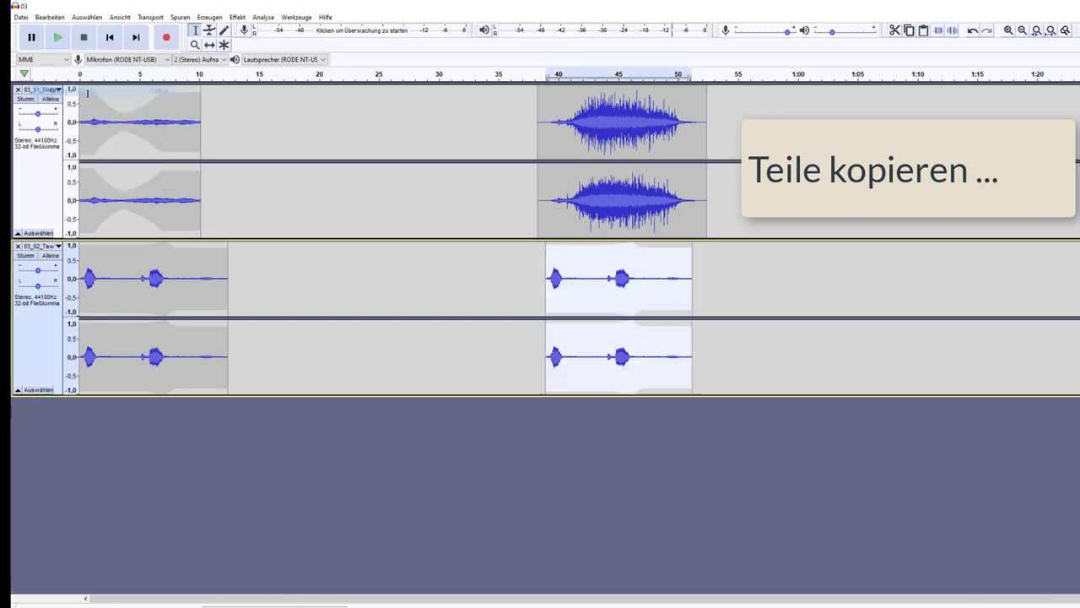
Step: Play the project from about 38 s to hear the applause together with the copied owl sound
{"action": "left_click", "coordinate": [601, 268]}
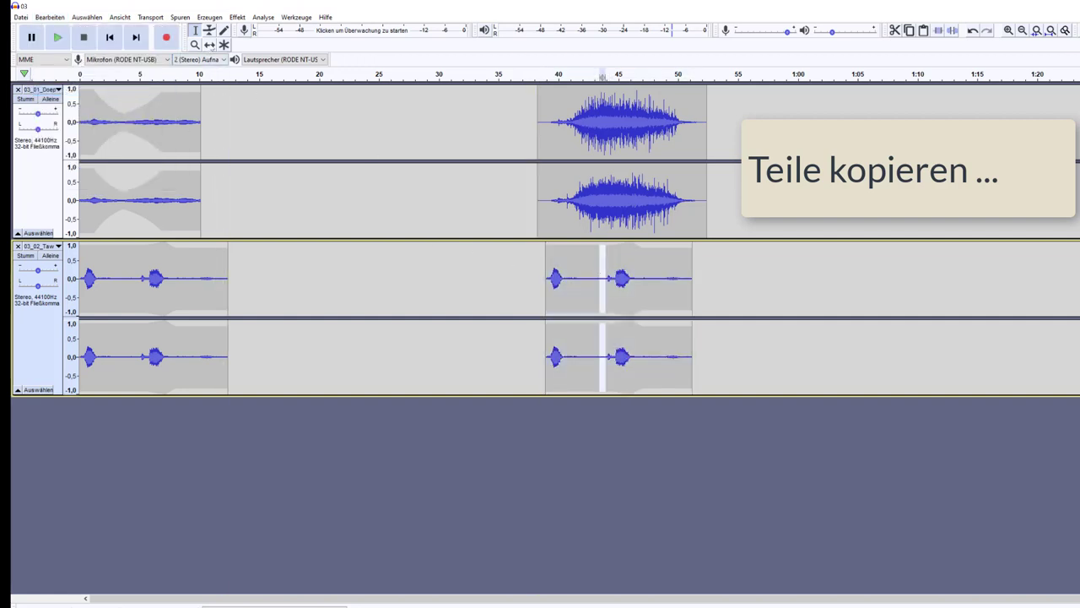
{"action": "left_click", "coordinate": [537, 144]}
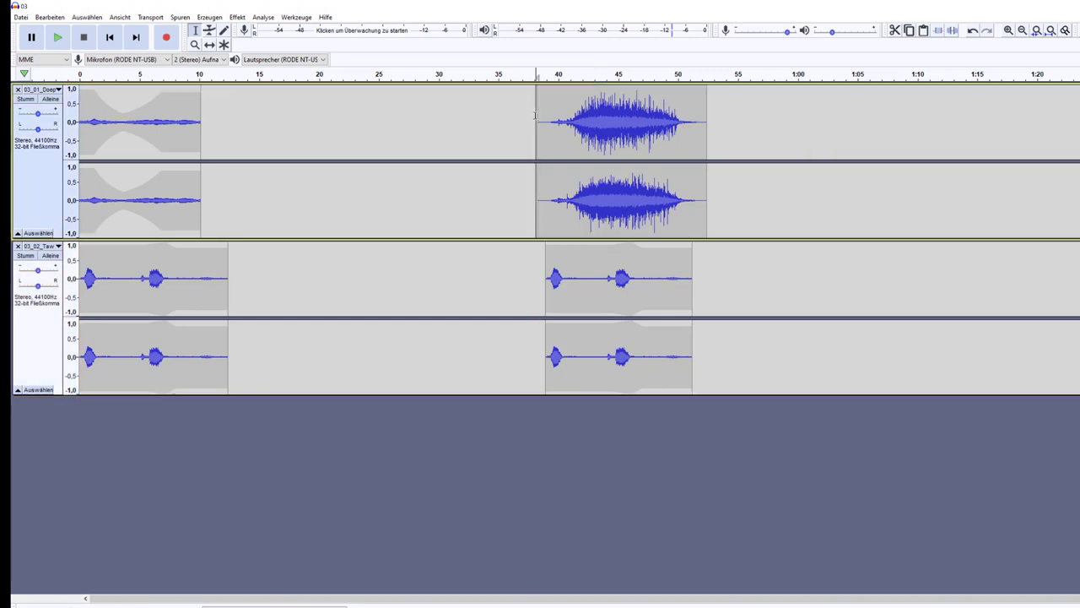
{"action": "left_click", "coordinate": [66, 45]}
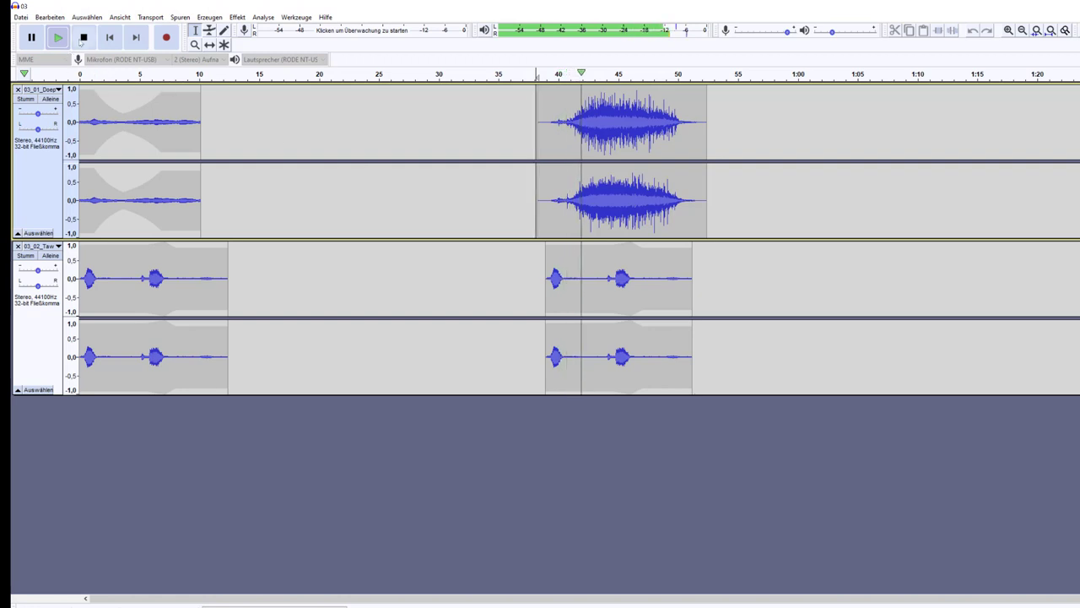
{"action": "key", "text": "space"}
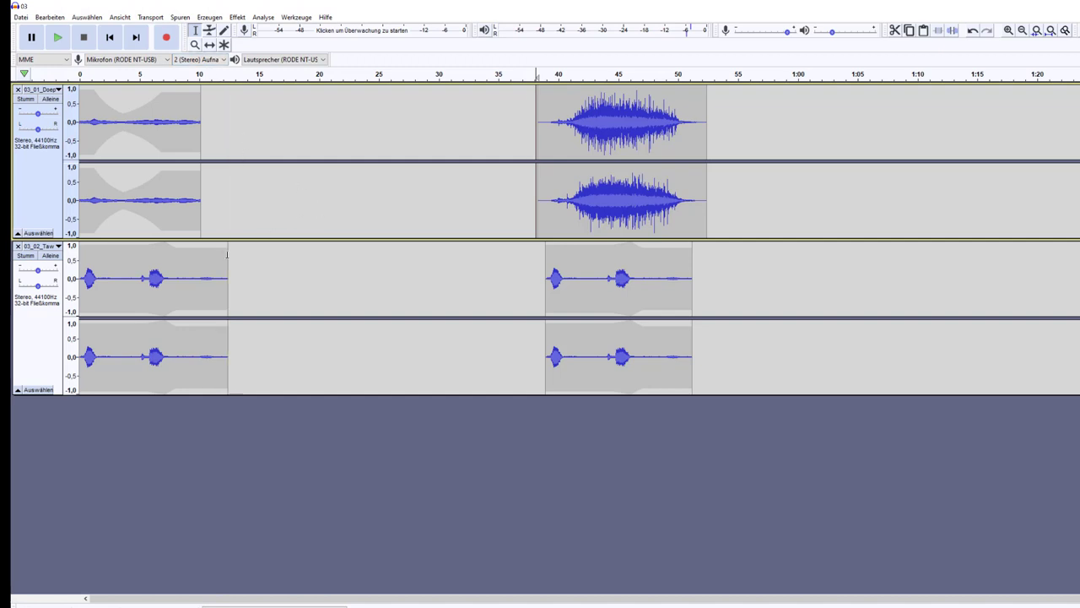
Step: Add a stereo track and try a short microphone recording of about 2 s from the project start
{"action": "left_click", "coordinate": [181, 17]}
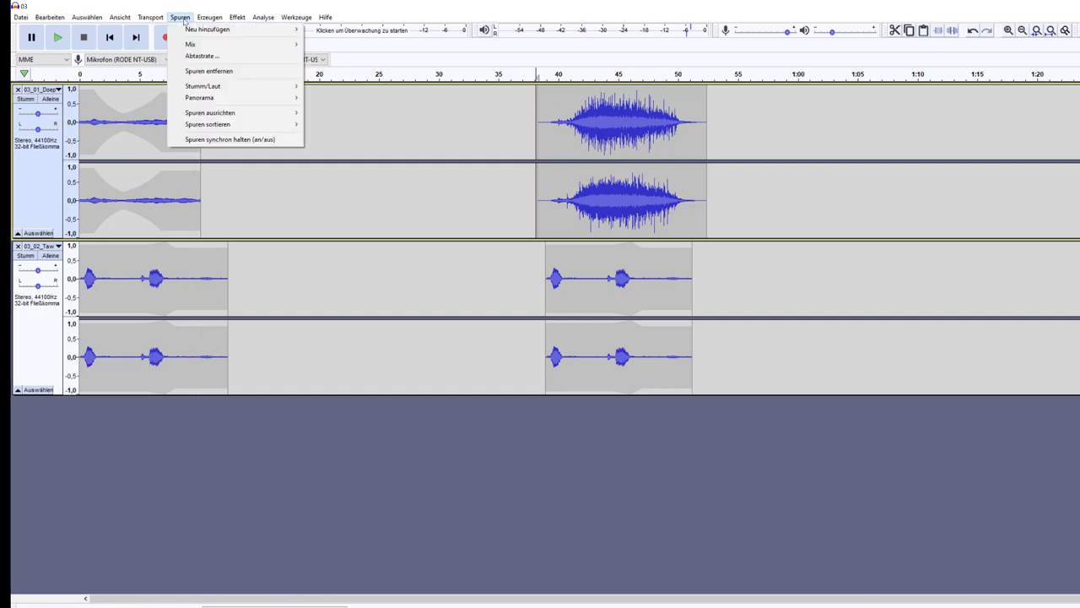
{"action": "mouse_move", "coordinate": [191, 28]}
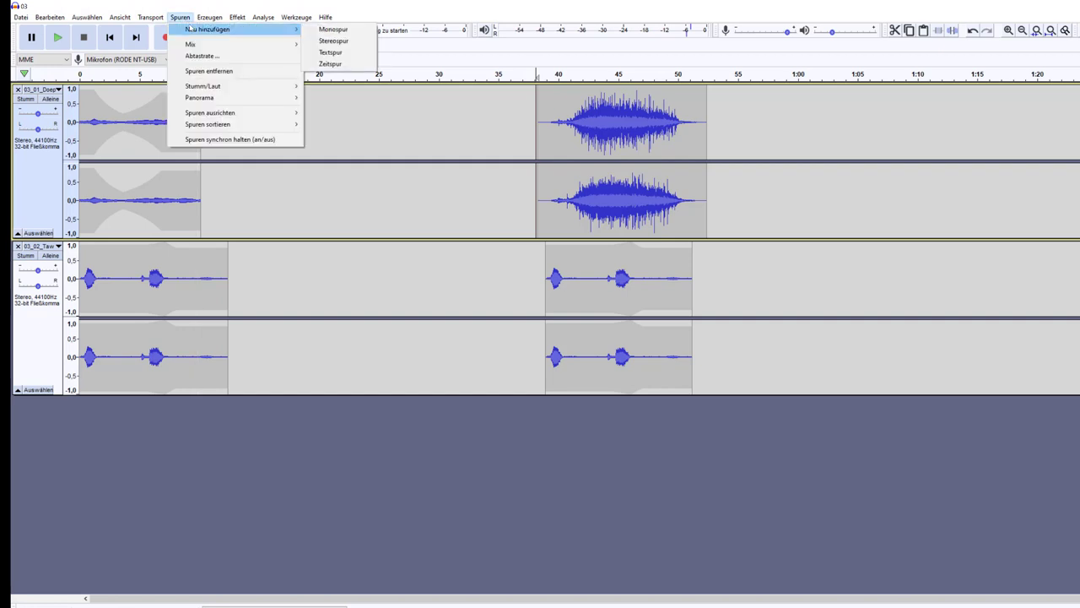
{"action": "left_click", "coordinate": [331, 40]}
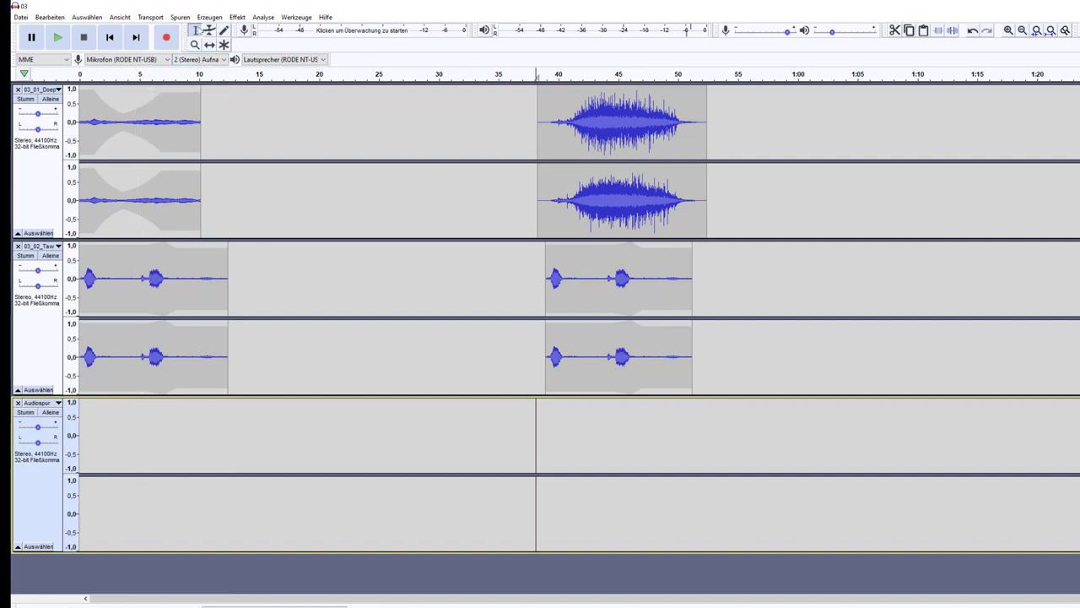
{"action": "left_click", "coordinate": [87, 404]}
{"action": "key", "text": "Home"}
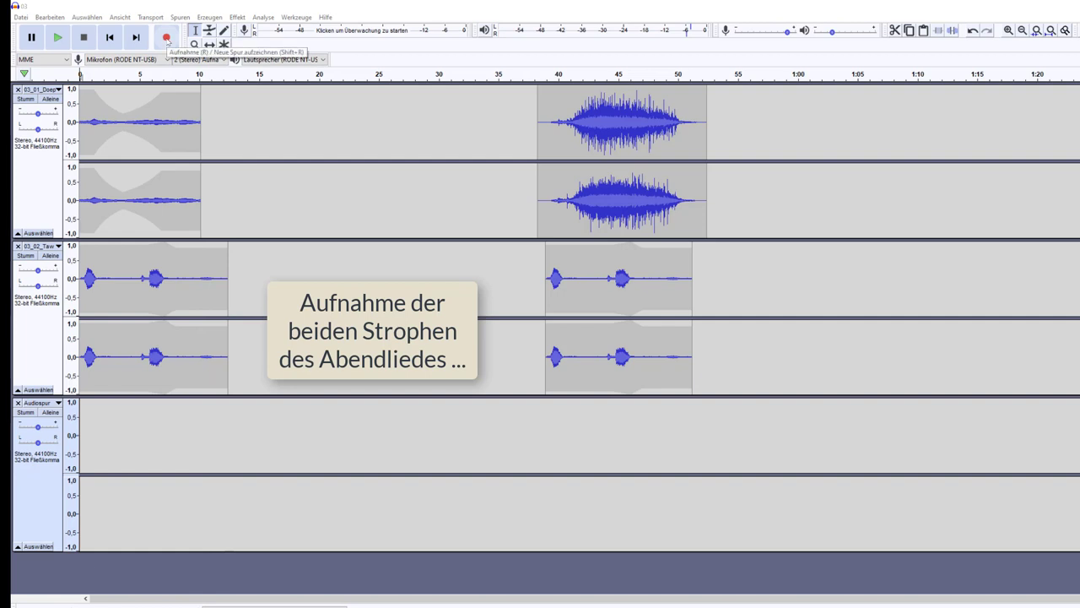
{"action": "left_click", "coordinate": [166, 38]}
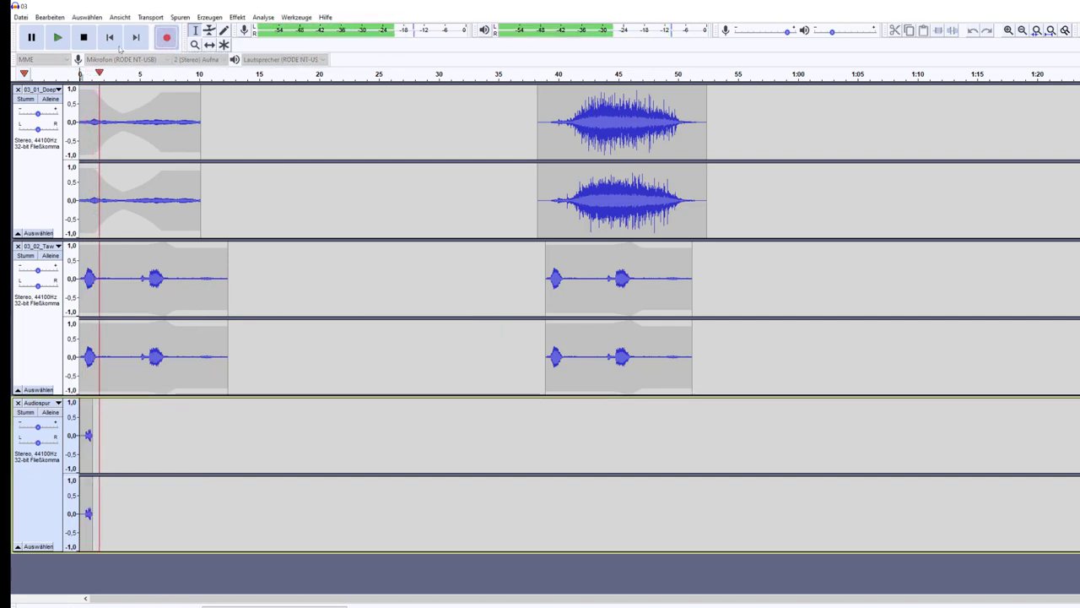
{"action": "left_click", "coordinate": [84, 37]}
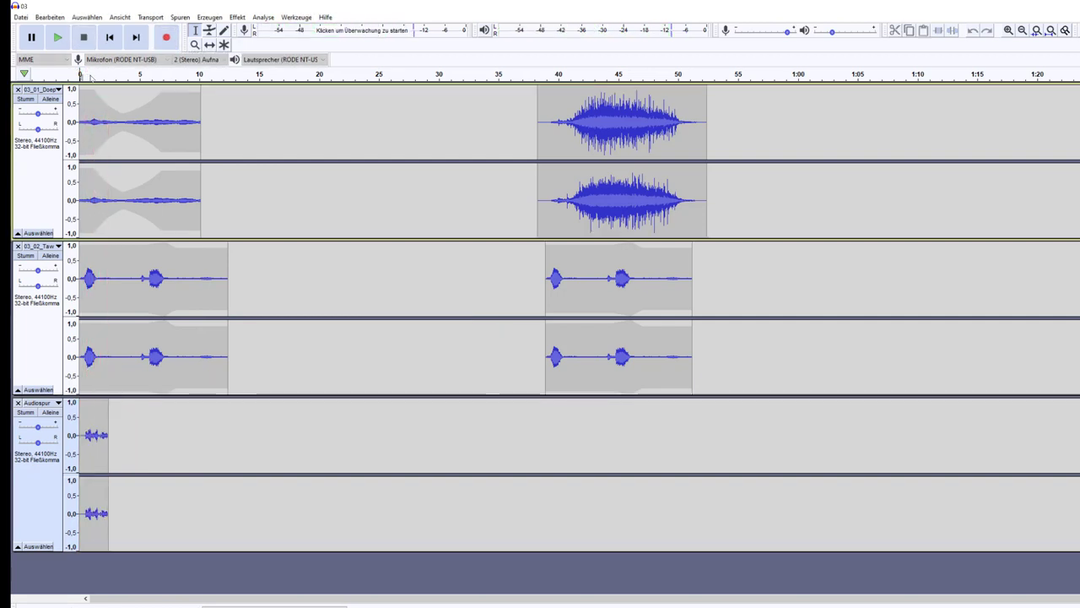
Step: Mute the piano and owl tracks and remove the track with the short test recording
{"action": "left_click", "coordinate": [28, 258]}
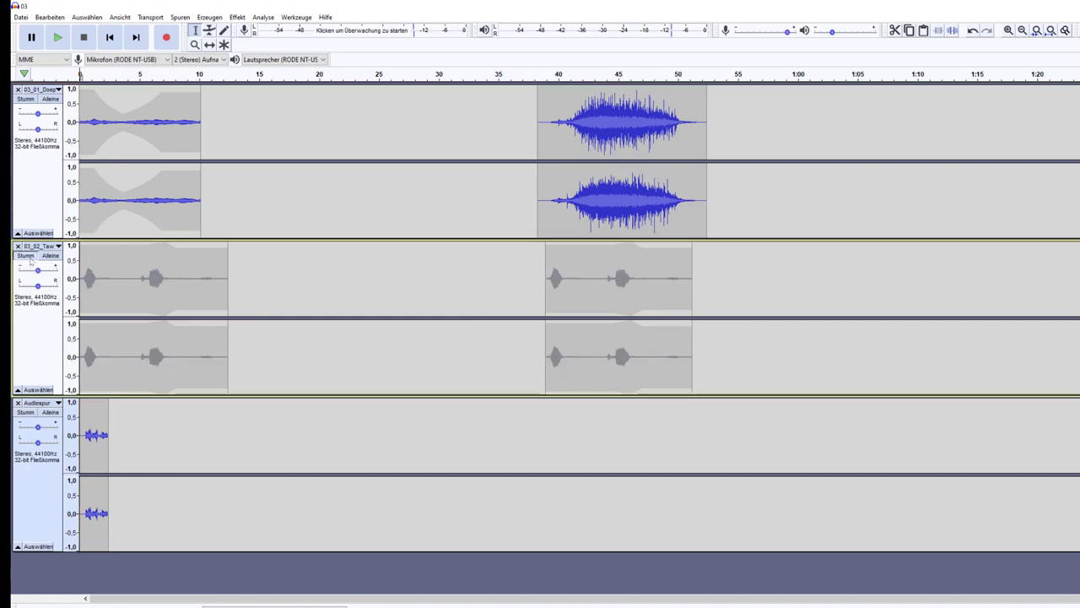
{"action": "left_click", "coordinate": [25, 99]}
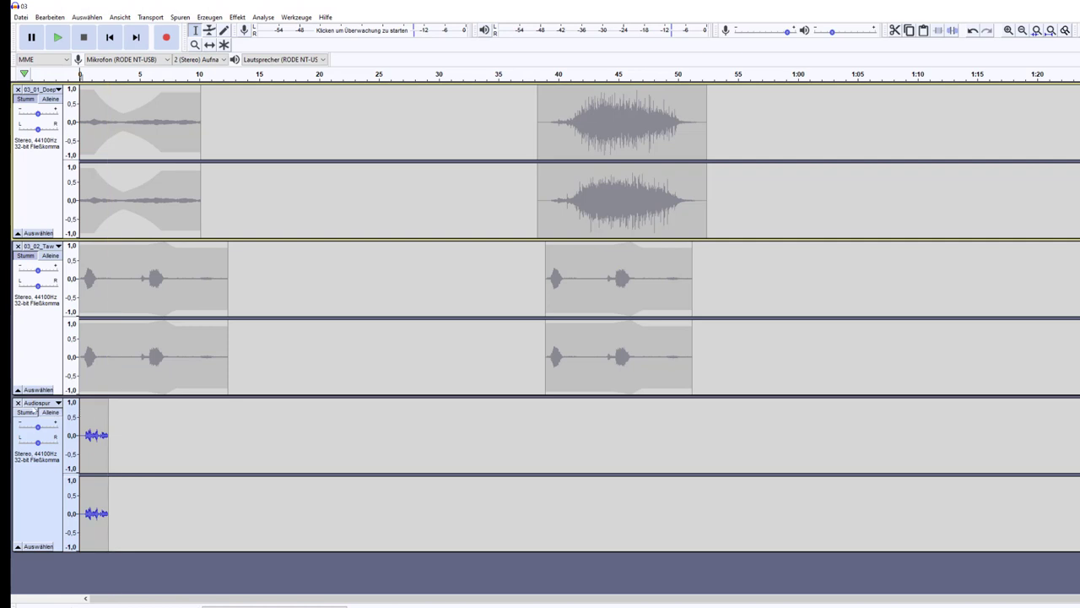
{"action": "left_click", "coordinate": [18, 403]}
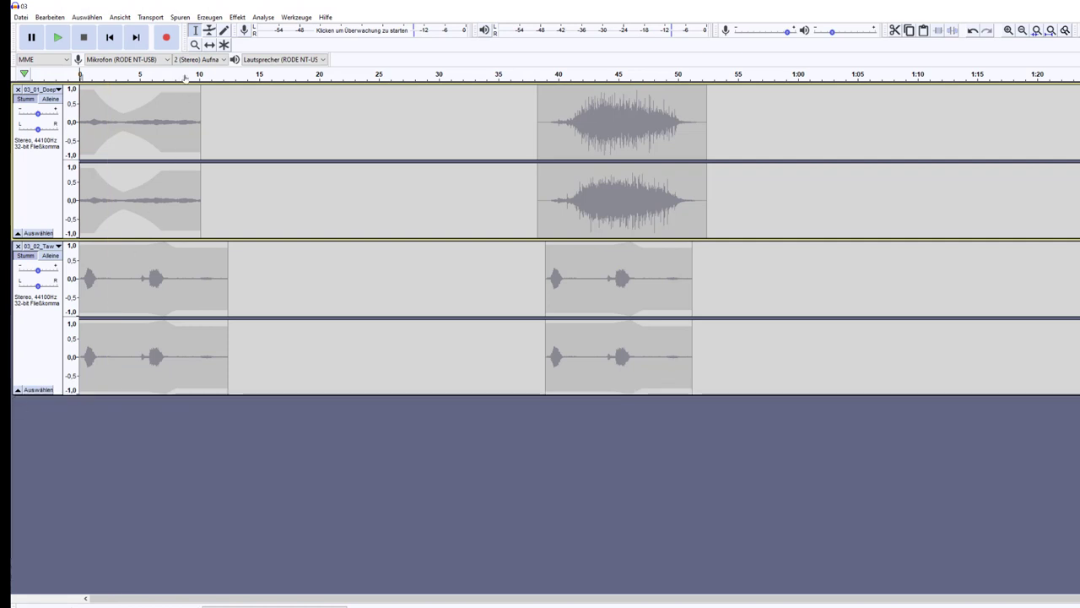
Step: Add a new stereo track and record the first verse of the Abendlied from the project start, about 15 s long
{"action": "left_click", "coordinate": [179, 17]}
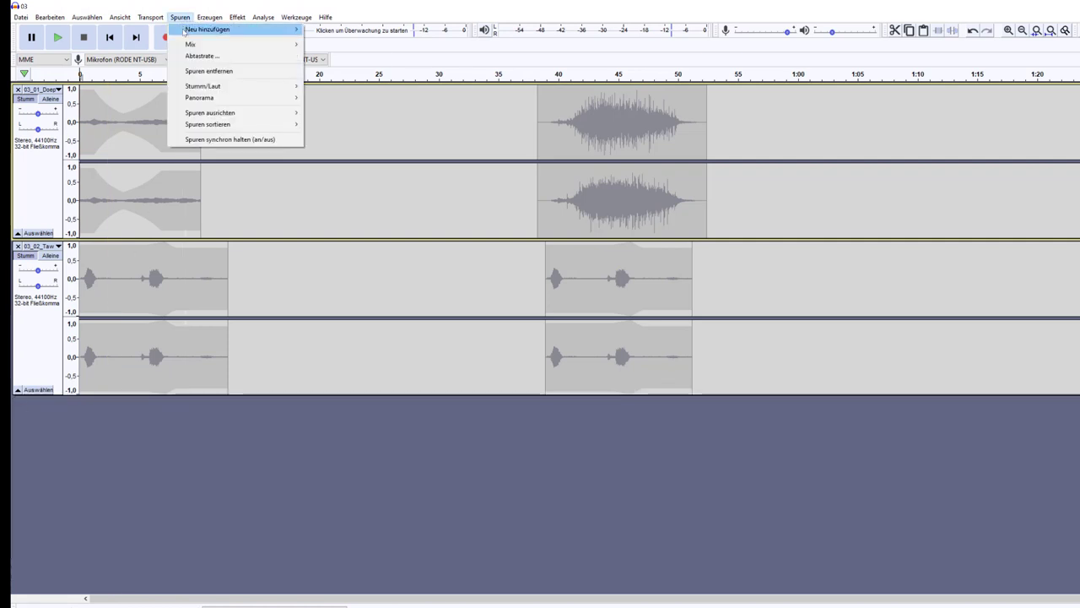
{"action": "mouse_move", "coordinate": [184, 32]}
{"action": "left_click", "coordinate": [334, 42]}
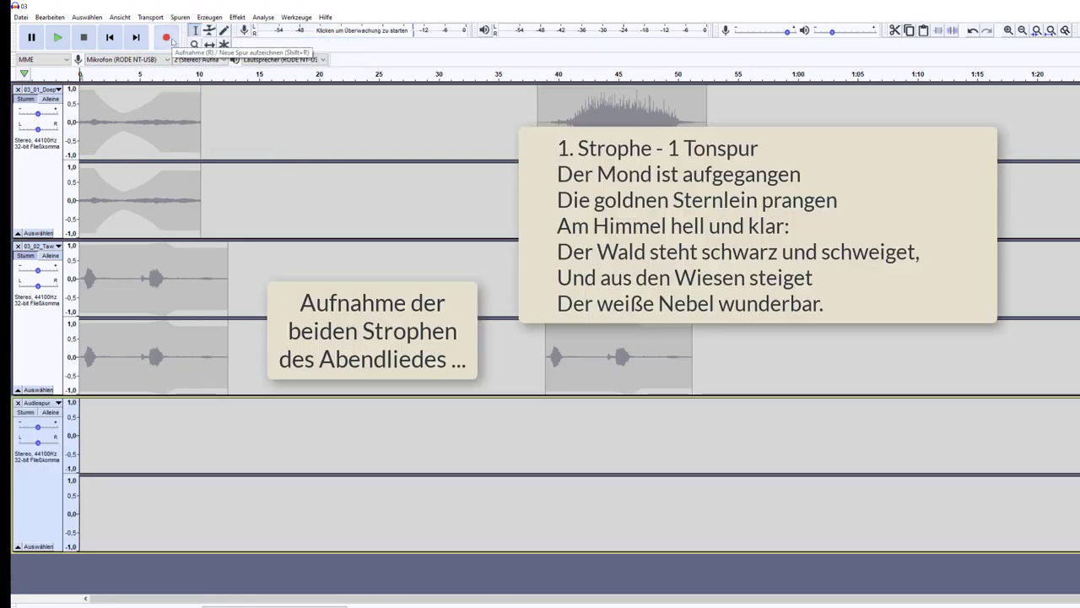
{"action": "left_click", "coordinate": [167, 38]}
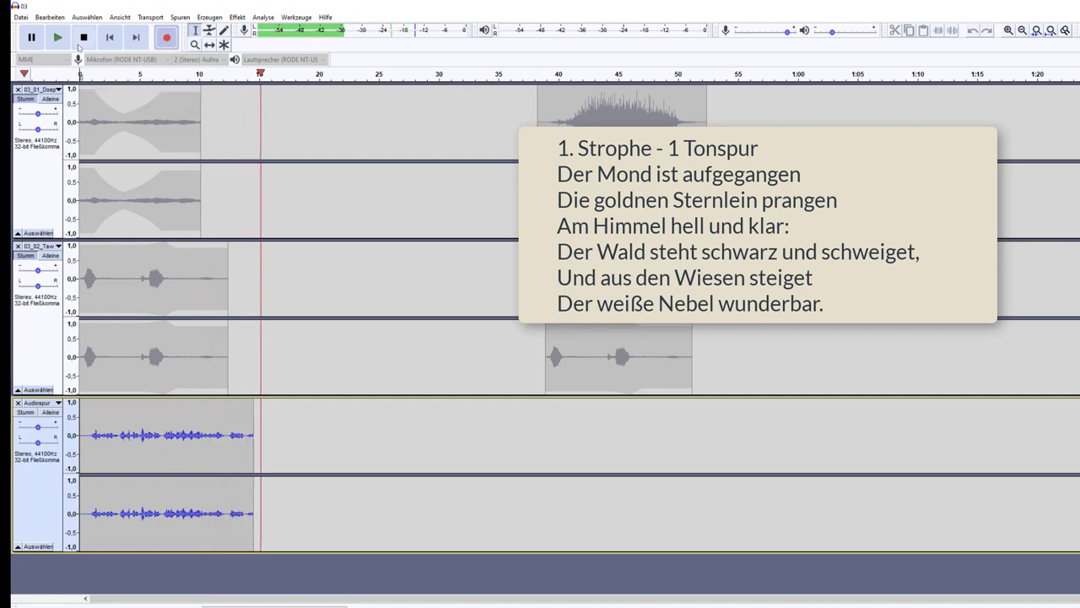
{"action": "key", "text": "space"}
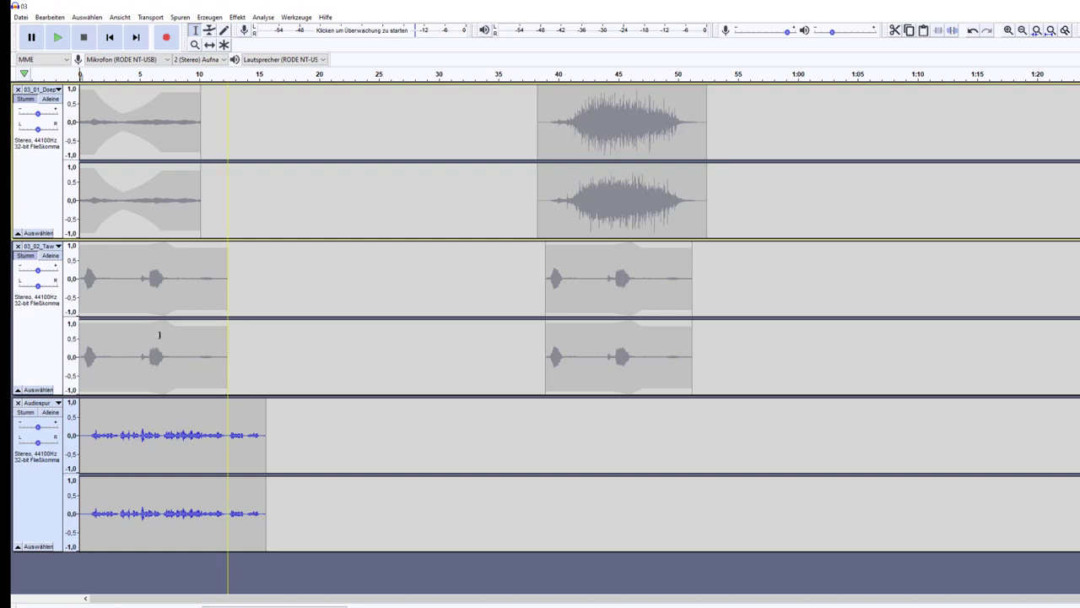
Step: Record the second verse, about 13 s long, on another new stereo track with the first verse's track muted
{"action": "left_click", "coordinate": [179, 17]}
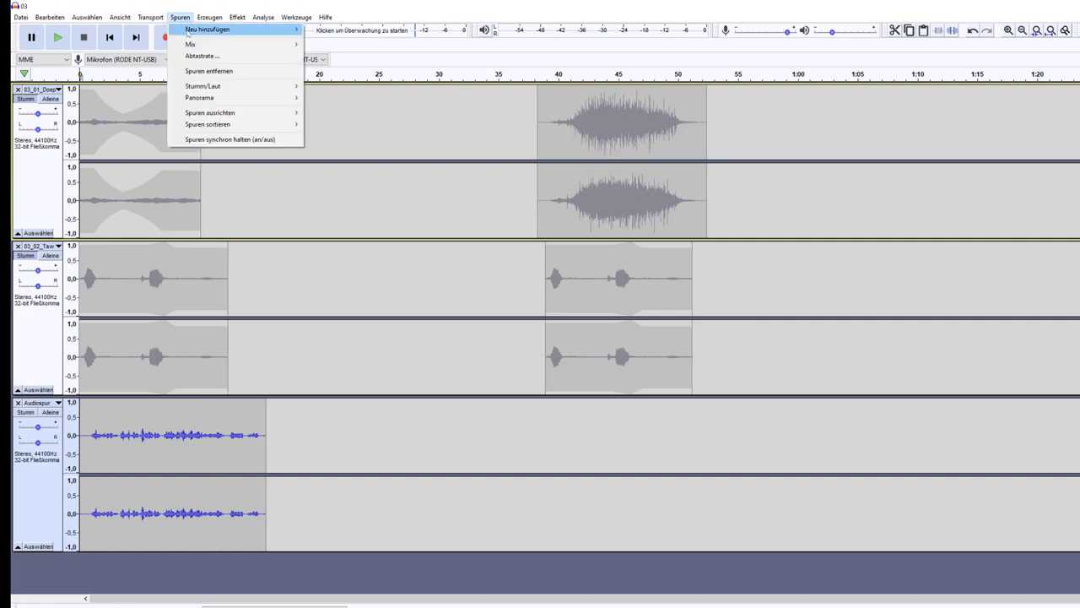
{"action": "mouse_move", "coordinate": [188, 31]}
{"action": "left_click", "coordinate": [334, 42]}
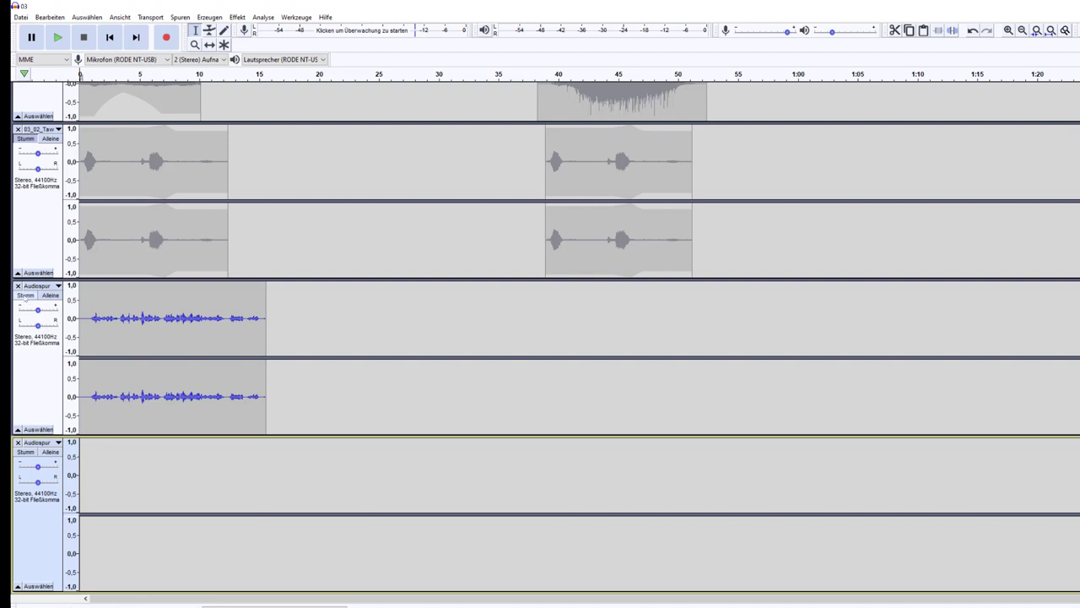
{"action": "left_click", "coordinate": [26, 295]}
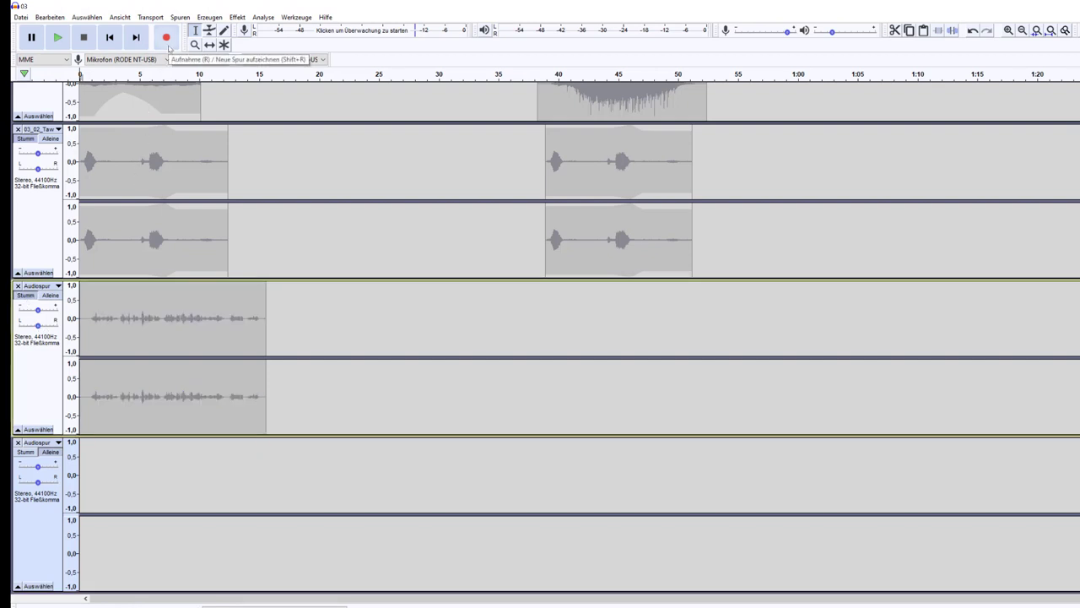
{"action": "left_click", "coordinate": [166, 42]}
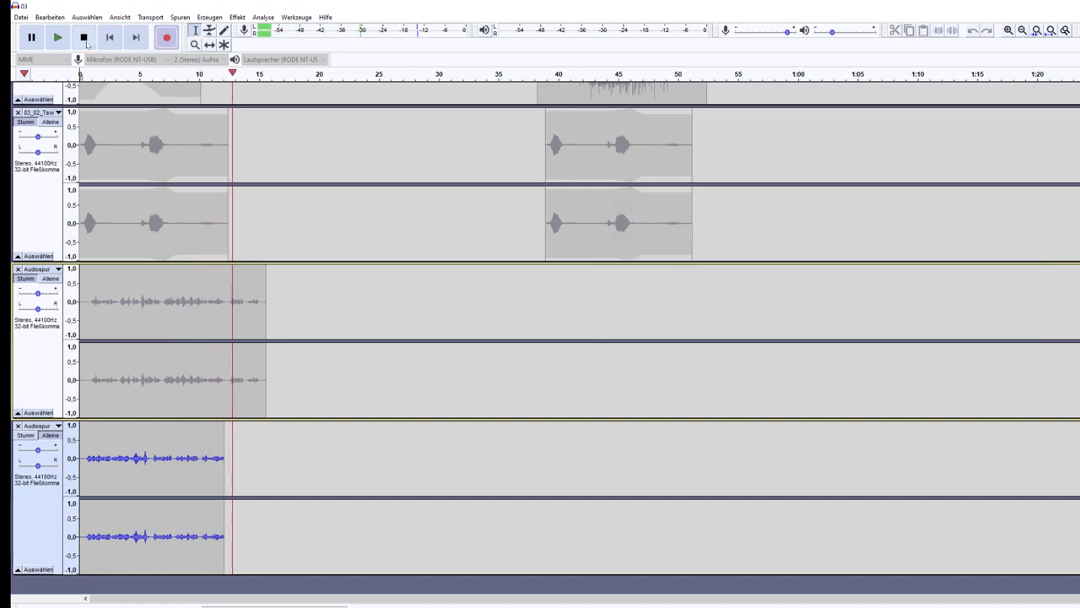
{"action": "key", "text": "space"}
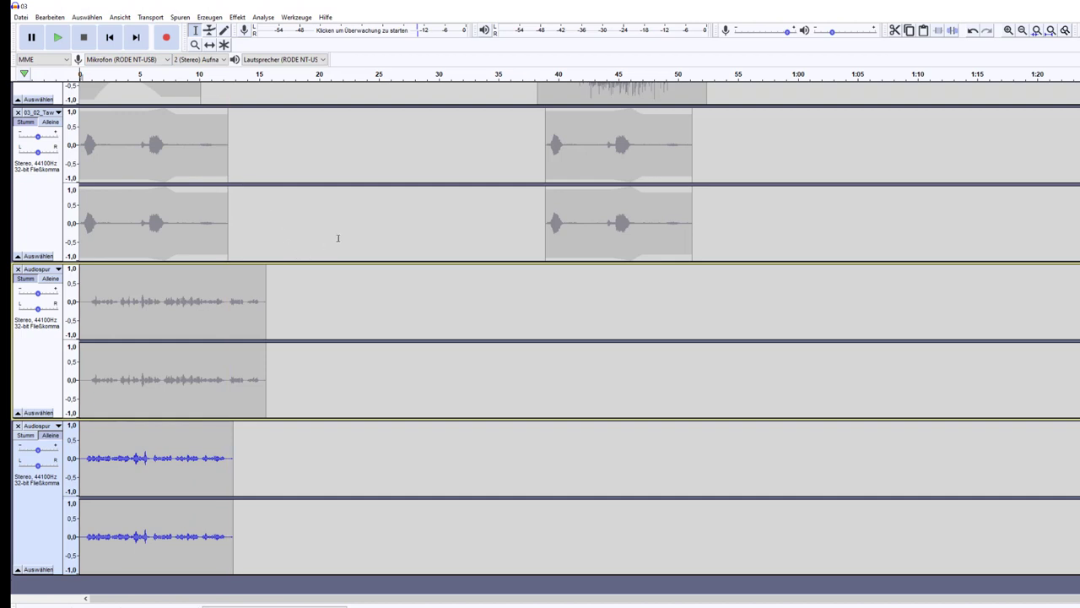
Step: Move the second-verse clip into the first verse's track so that it starts at about 29 s
{"action": "scroll", "coordinate": [338, 238], "scroll_direction": "up", "scroll_amount": 2}
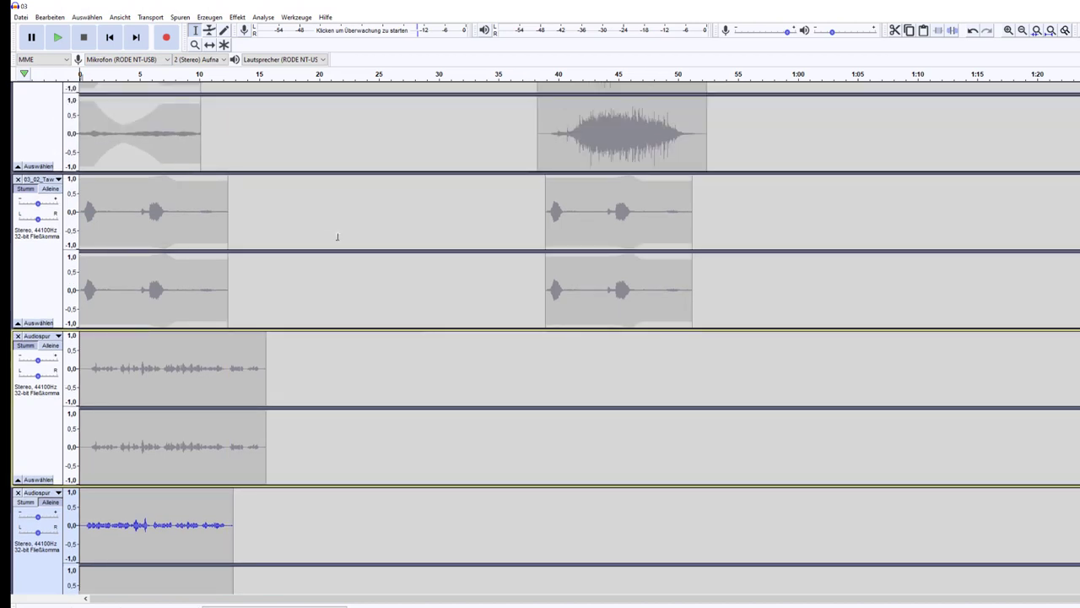
{"action": "scroll", "coordinate": [335, 236], "scroll_direction": "up", "scroll_amount": 1}
{"action": "scroll", "coordinate": [335, 235], "scroll_direction": "down", "scroll_amount": 1}
{"action": "left_click", "coordinate": [112, 496]}
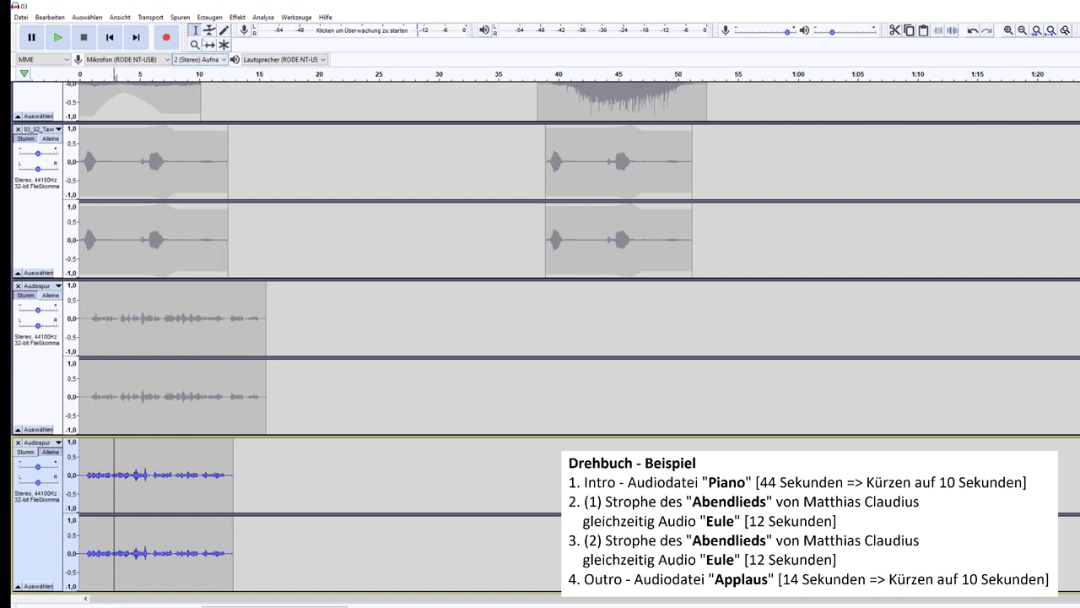
{"action": "left_click", "coordinate": [209, 45]}
{"action": "left_click_drag", "start_coordinate": [227, 540], "coordinate": [586, 382]}
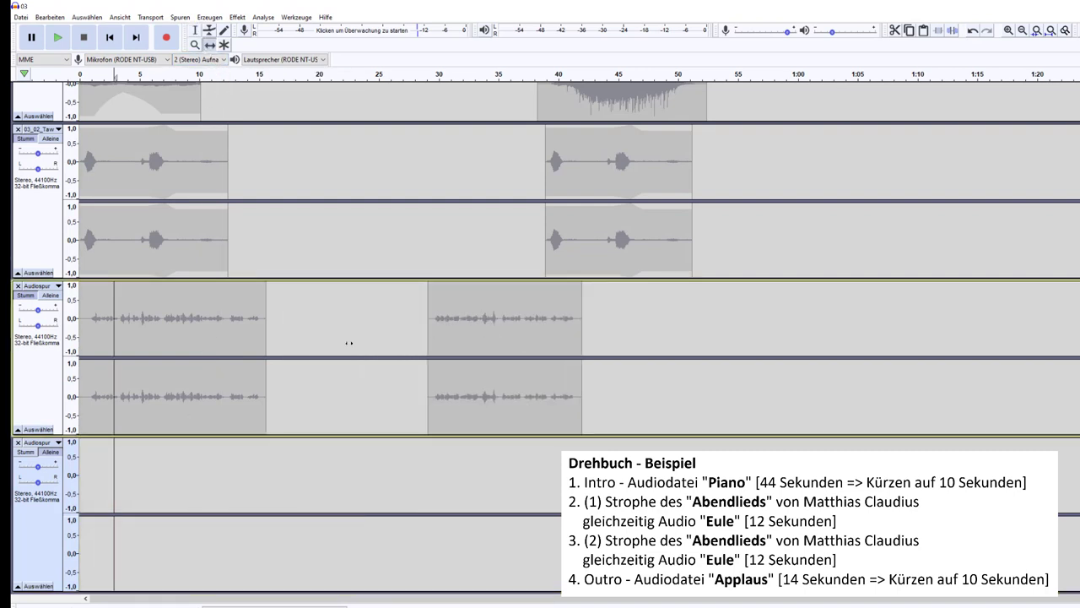
Step: Unmute the track holding both verses and remove the emptied recording track
{"action": "left_click", "coordinate": [25, 301]}
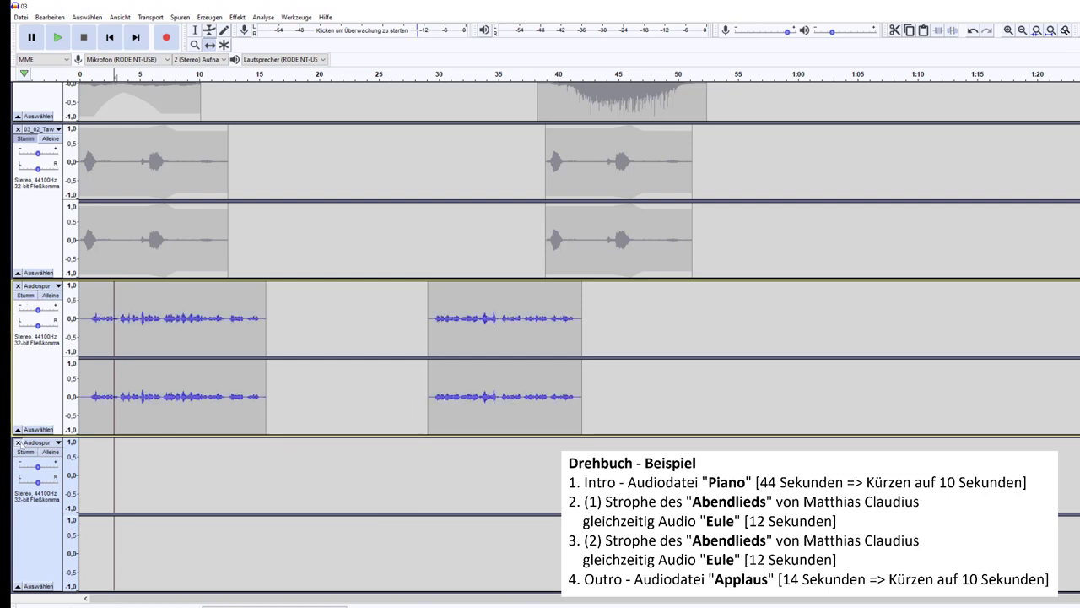
{"action": "left_click", "coordinate": [18, 442]}
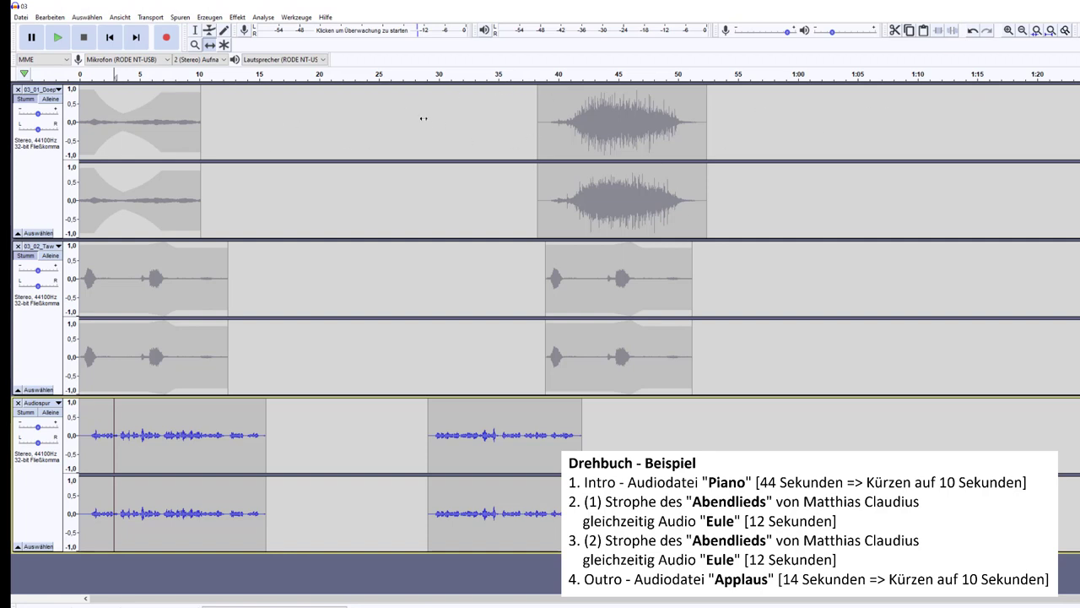
Step: Shift the applause clip so that it starts at the end of the copied owl clip, at about 51 s
{"action": "left_click_drag", "start_coordinate": [594, 120], "coordinate": [747, 120]}
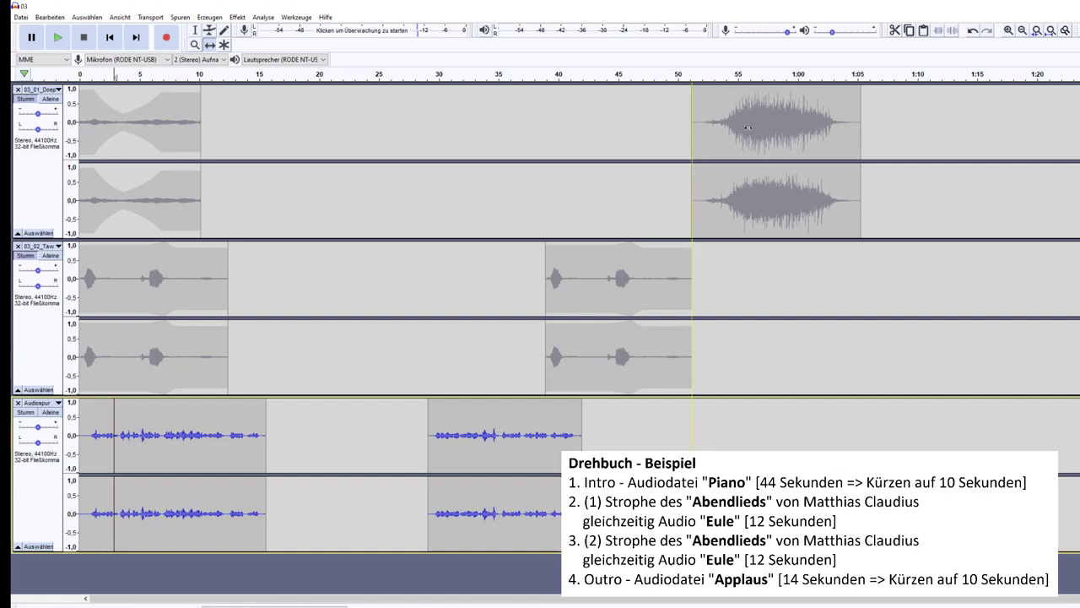
Step: Unmute the piano and owl tracks and shift the copied owl clip so that it starts at about 55 s
{"action": "left_click", "coordinate": [25, 99]}
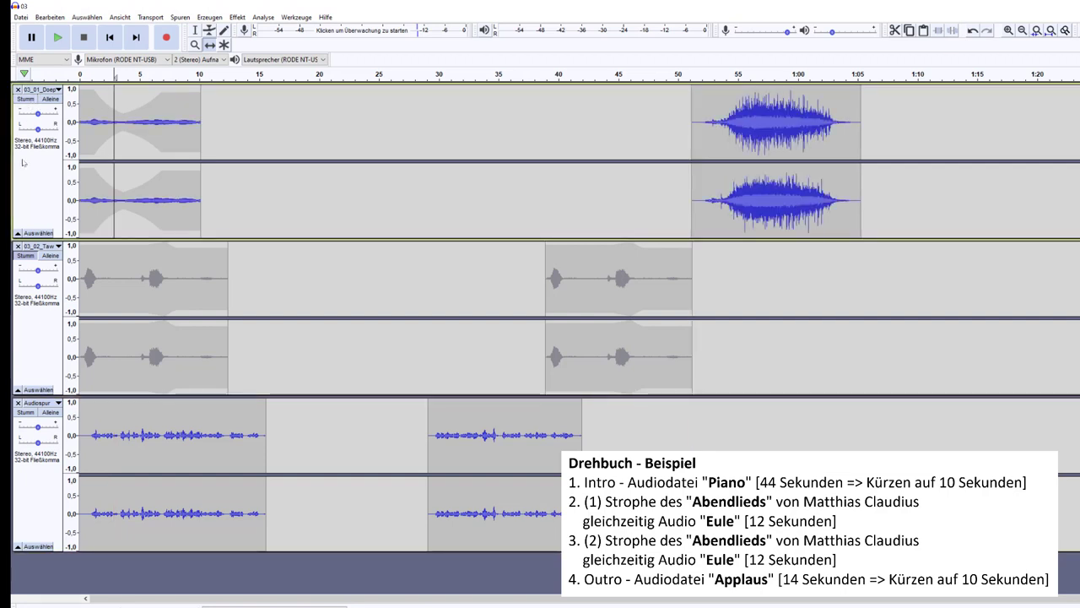
{"action": "left_click", "coordinate": [26, 256]}
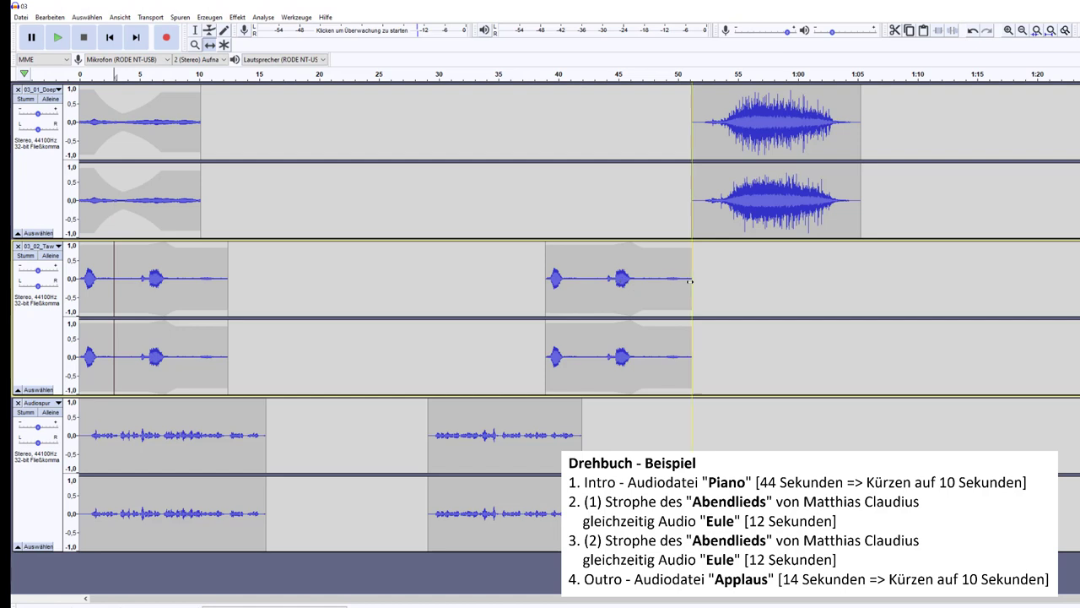
{"action": "left_click_drag", "start_coordinate": [690, 281], "coordinate": [817, 285]}
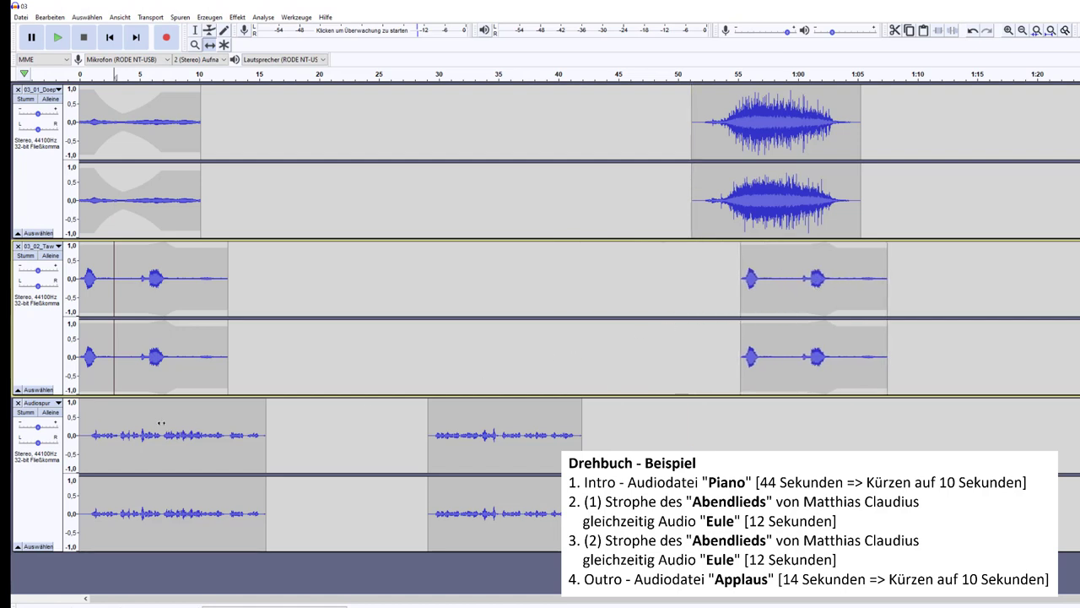
Step: Move both verse clips into the piano track, the first directly behind the piano at about 10 s and the second at about 33 s
{"action": "left_click_drag", "start_coordinate": [160, 424], "coordinate": [274, 188]}
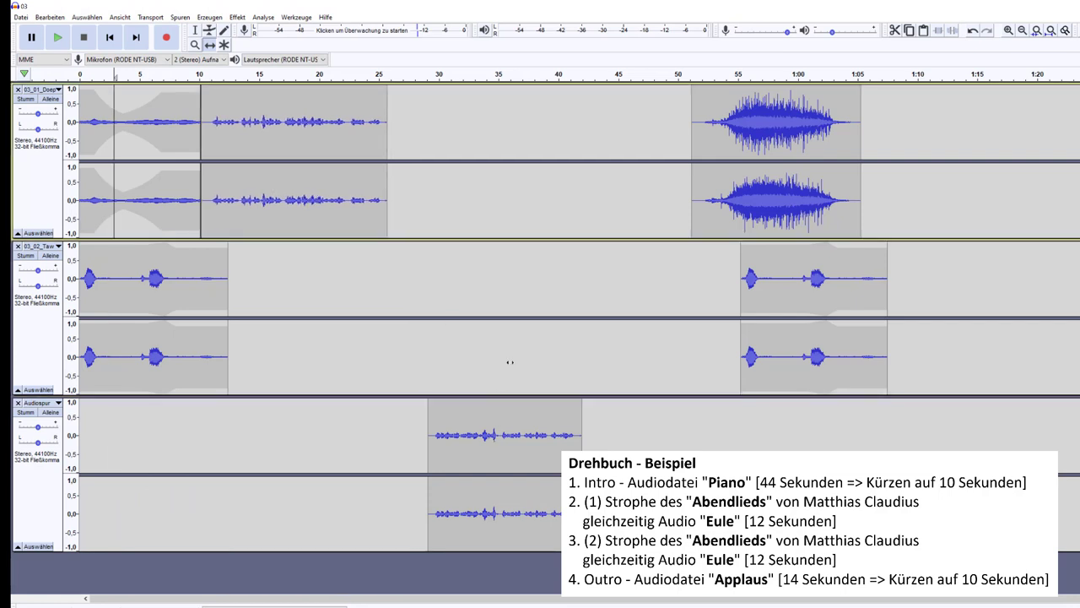
{"action": "left_click_drag", "start_coordinate": [510, 362], "coordinate": [535, 168]}
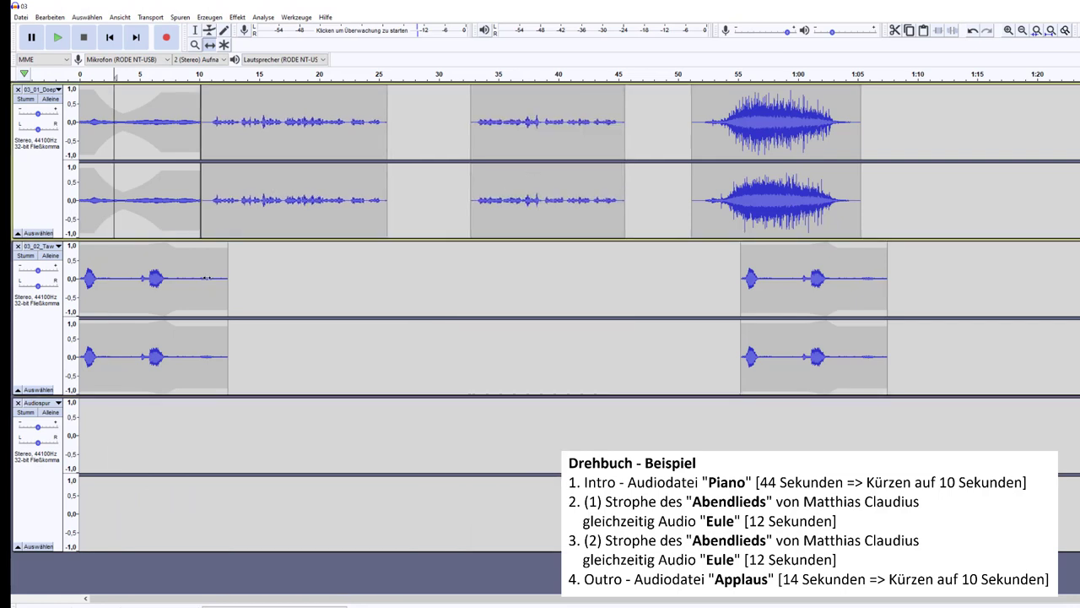
{"action": "mouse_move", "coordinate": [149, 275]}
{"action": "left_mouse_down"}
{"action": "mouse_move", "coordinate": [266, 272]}
{"action": "mouse_move", "coordinate": [121, 272]}
{"action": "mouse_move", "coordinate": [155, 267]}
{"action": "left_mouse_up"}
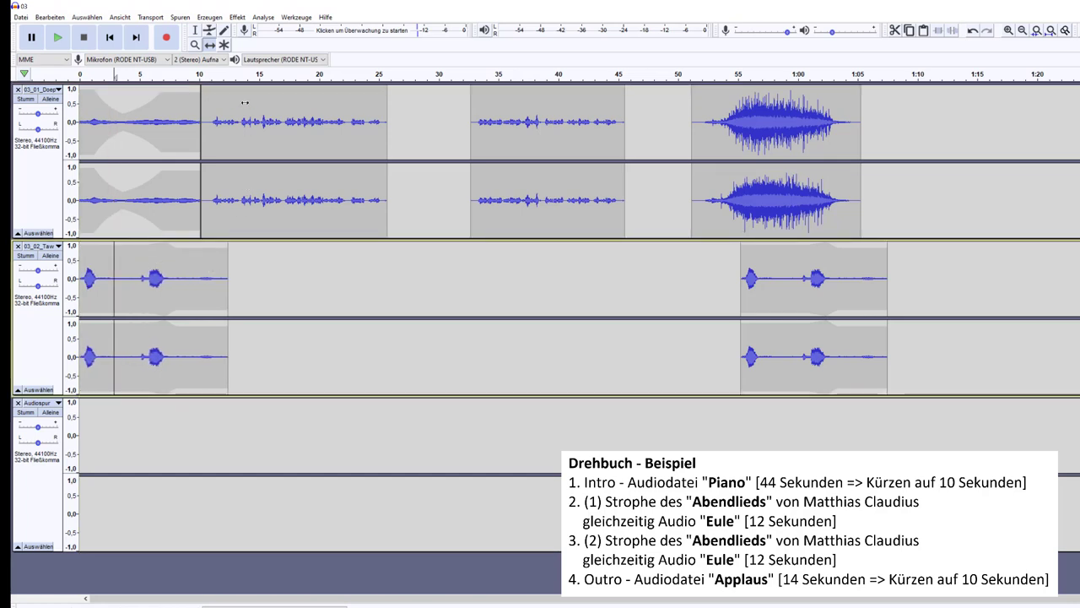
Step: Copy about the first 12 s of the owl track and paste the section on the same track at about 16.5 s
{"action": "left_click", "coordinate": [195, 29]}
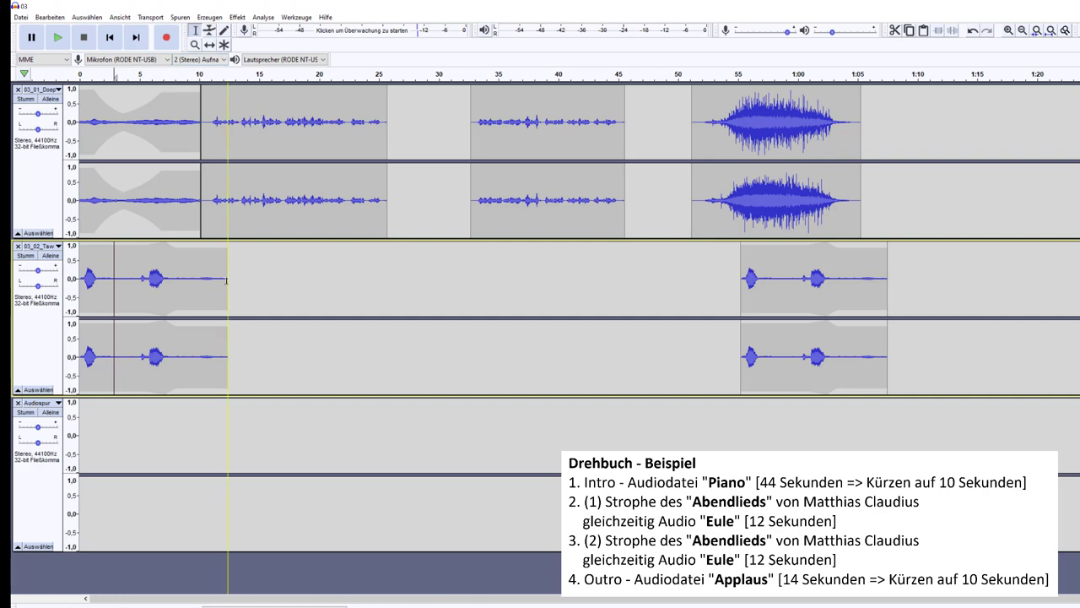
{"action": "left_click_drag", "start_coordinate": [227, 280], "coordinate": [62, 275]}
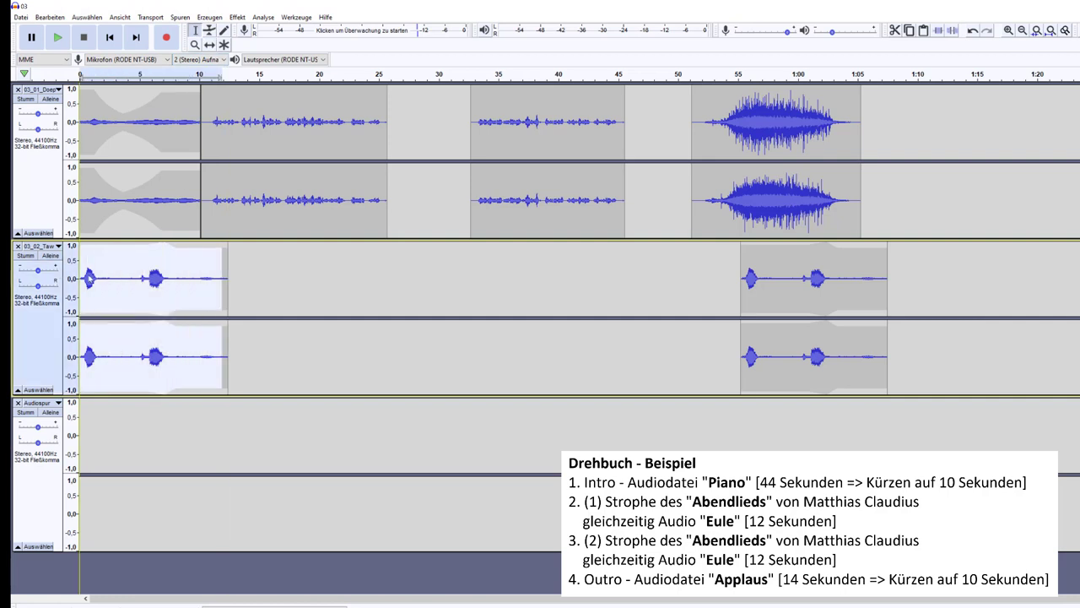
{"action": "left_click", "coordinate": [50, 17]}
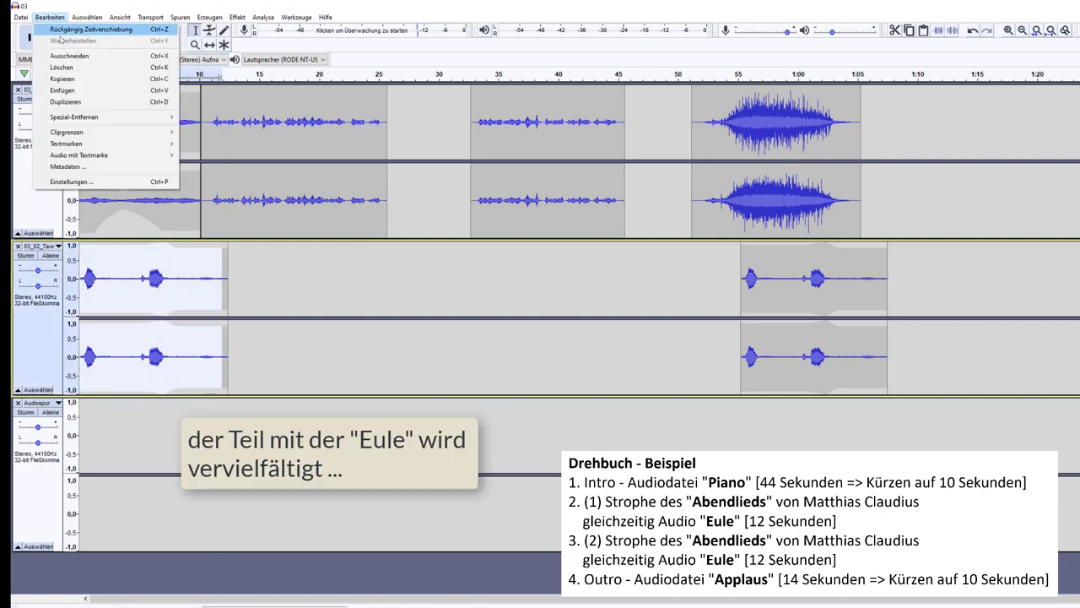
{"action": "left_click", "coordinate": [62, 78]}
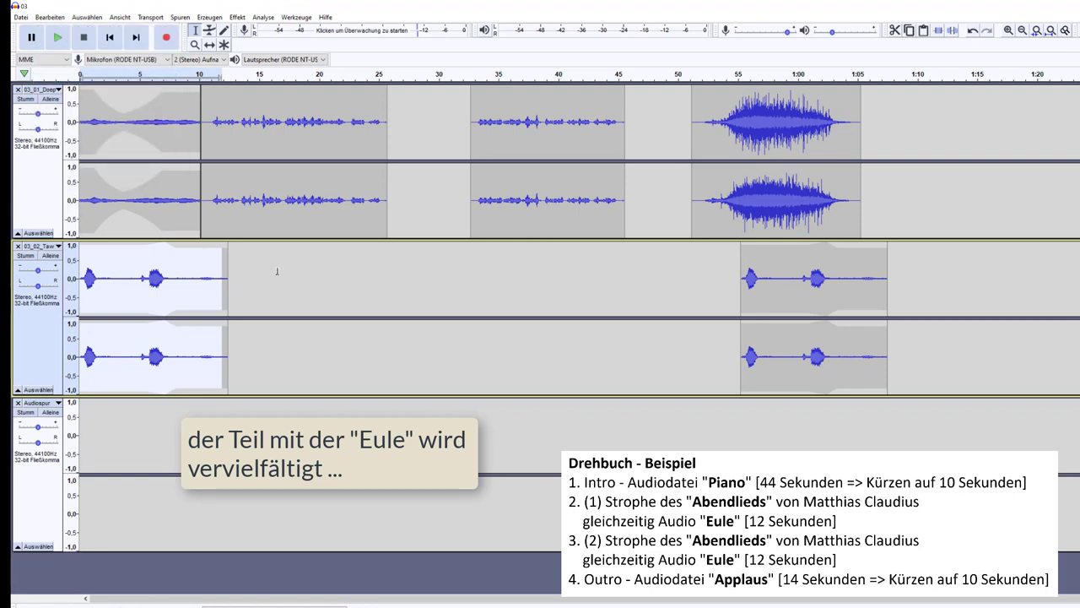
{"action": "left_click", "coordinate": [278, 271]}
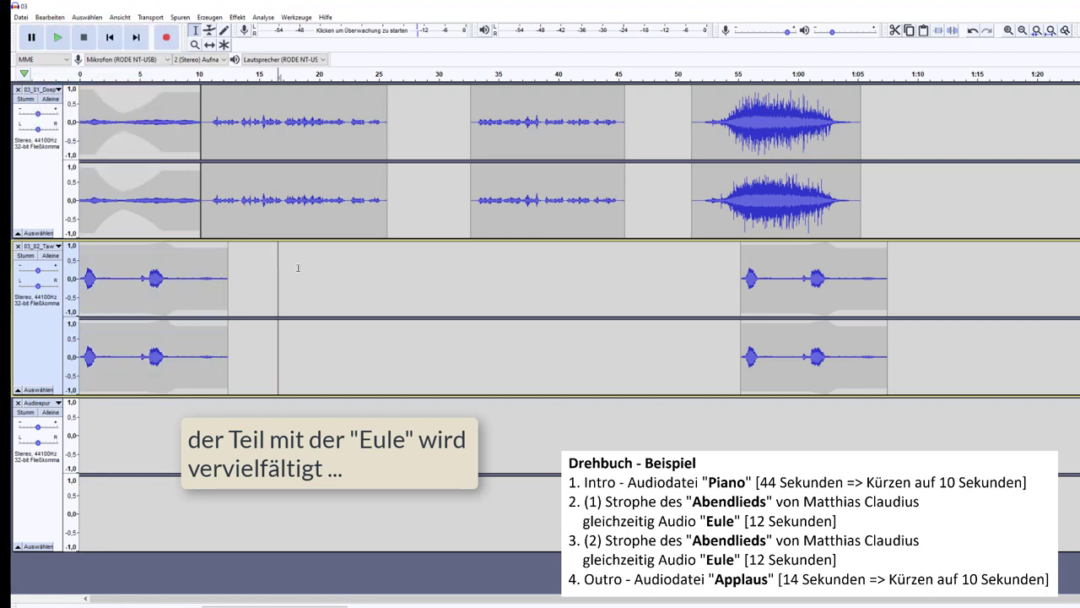
{"action": "left_click", "coordinate": [50, 17]}
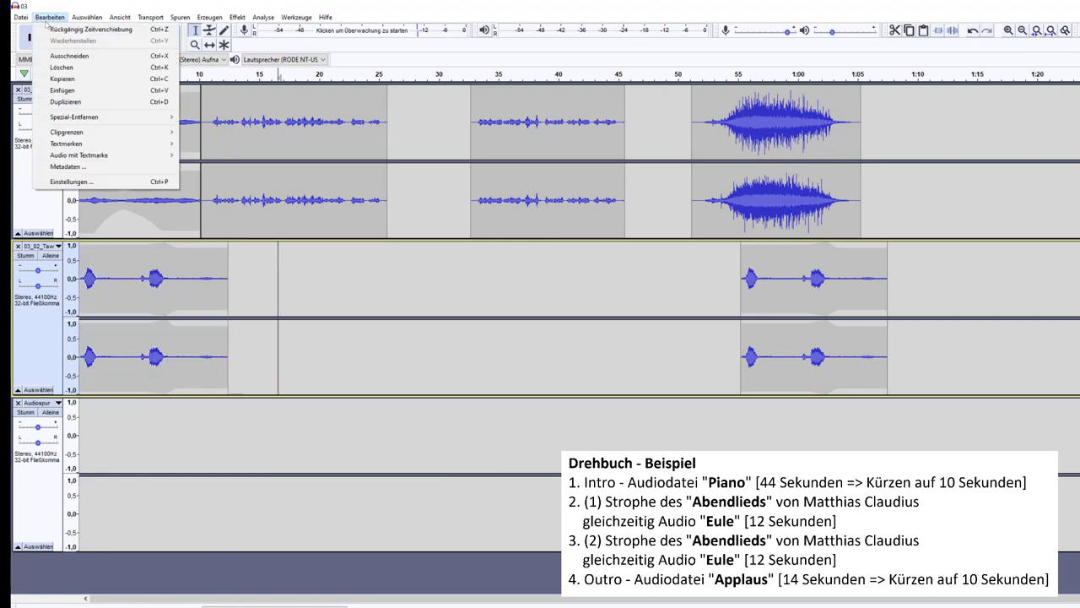
{"action": "left_click", "coordinate": [62, 89]}
Step: Paste the copied owl section once more on the owl track at about 35.5 s
{"action": "left_click", "coordinate": [505, 277]}
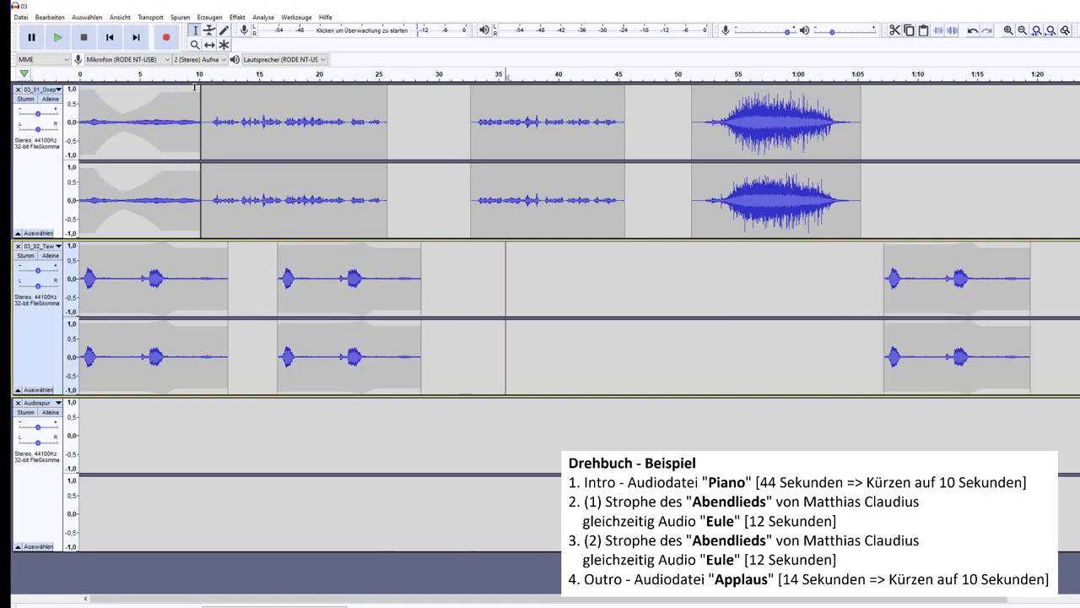
{"action": "left_click", "coordinate": [50, 16]}
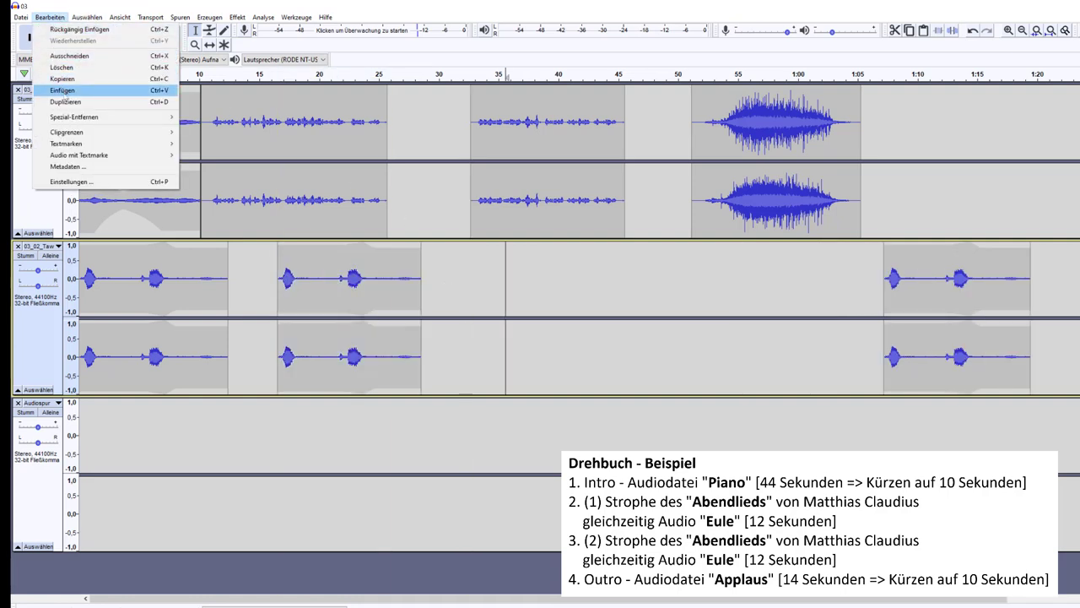
{"action": "left_click", "coordinate": [64, 93]}
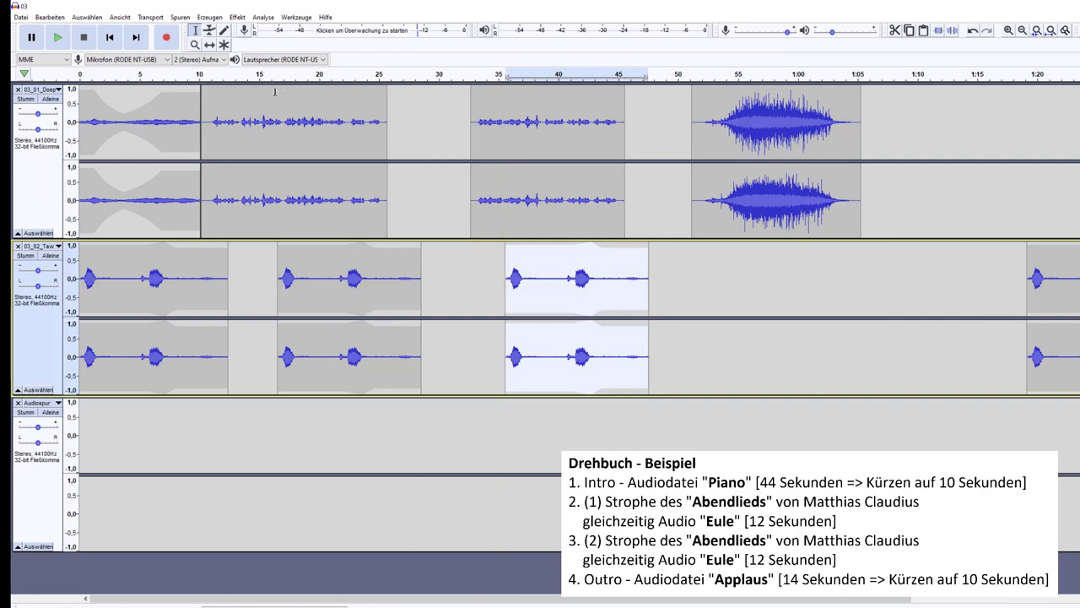
Step: Shift the first pasted owl clip, the second verse and the applause directly against their preceding clips, at about 12 s, 26 s and 38.5 s
{"action": "left_click", "coordinate": [208, 49]}
{"action": "left_click_drag", "start_coordinate": [351, 278], "coordinate": [301, 278]}
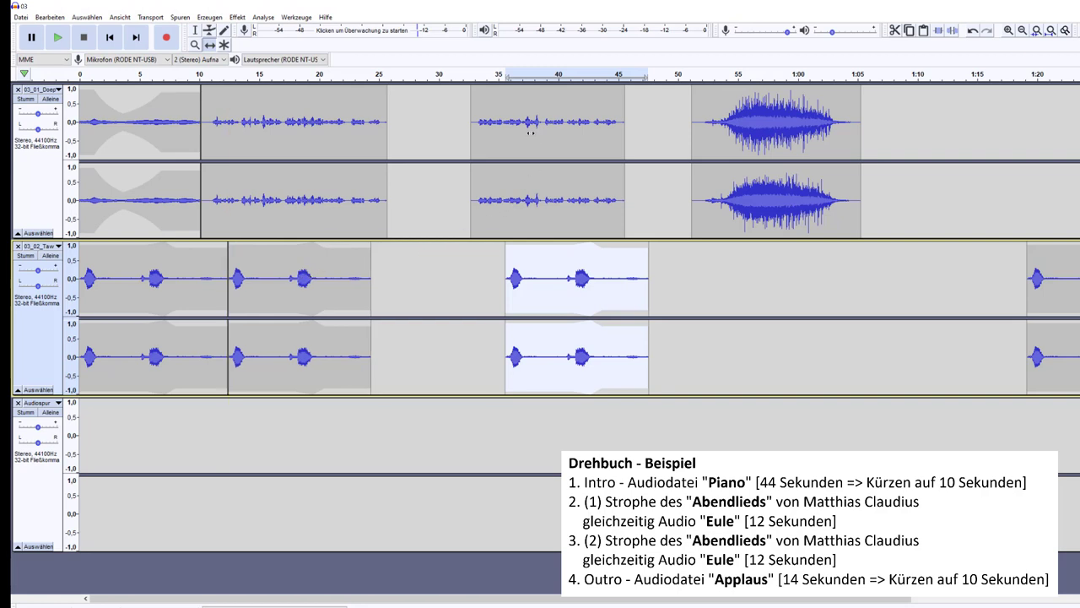
{"action": "left_click_drag", "start_coordinate": [530, 132], "coordinate": [448, 136]}
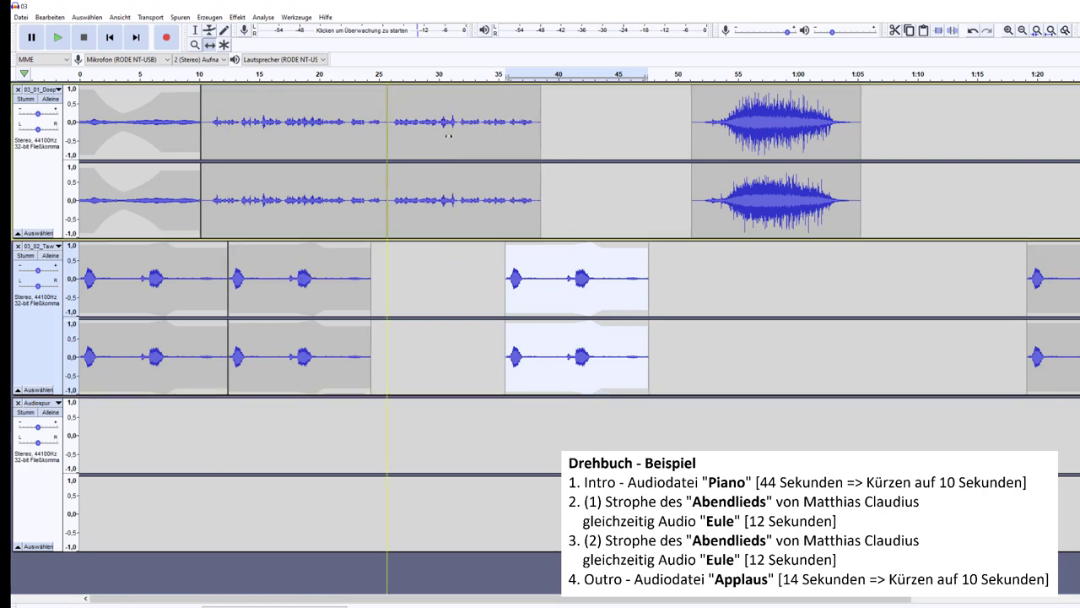
{"action": "left_click_drag", "start_coordinate": [736, 144], "coordinate": [584, 146]}
Step: Shift the second pasted owl clip to about 24.5 s and the last owl clip directly behind it, at about 36.5 s
{"action": "left_click_drag", "start_coordinate": [549, 258], "coordinate": [418, 258]}
{"action": "left_click_drag", "start_coordinate": [512, 287], "coordinate": [514, 287]}
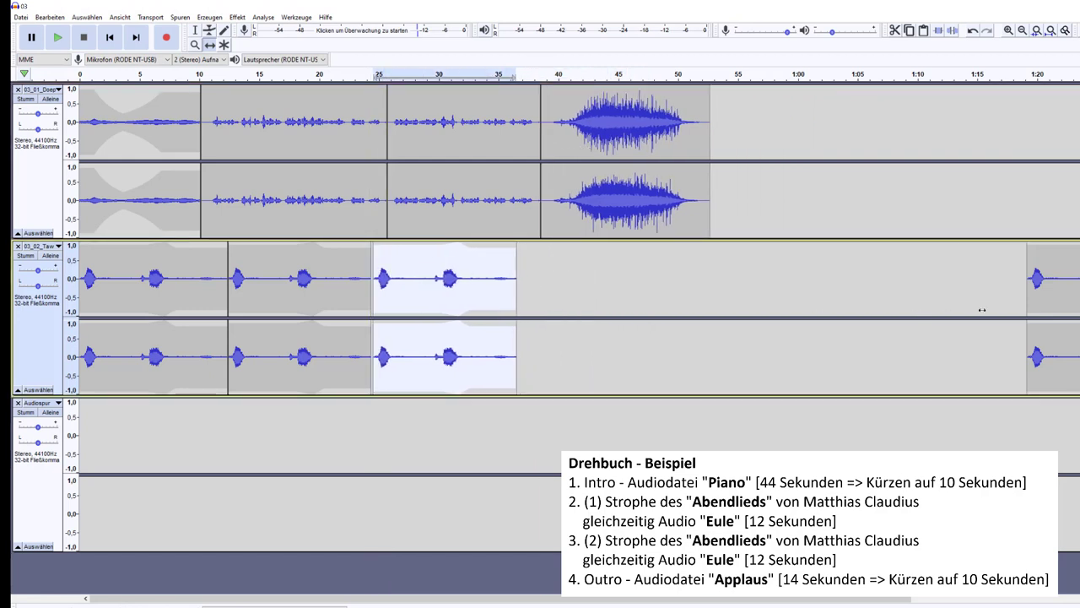
{"action": "left_click_drag", "start_coordinate": [1046, 286], "coordinate": [555, 268]}
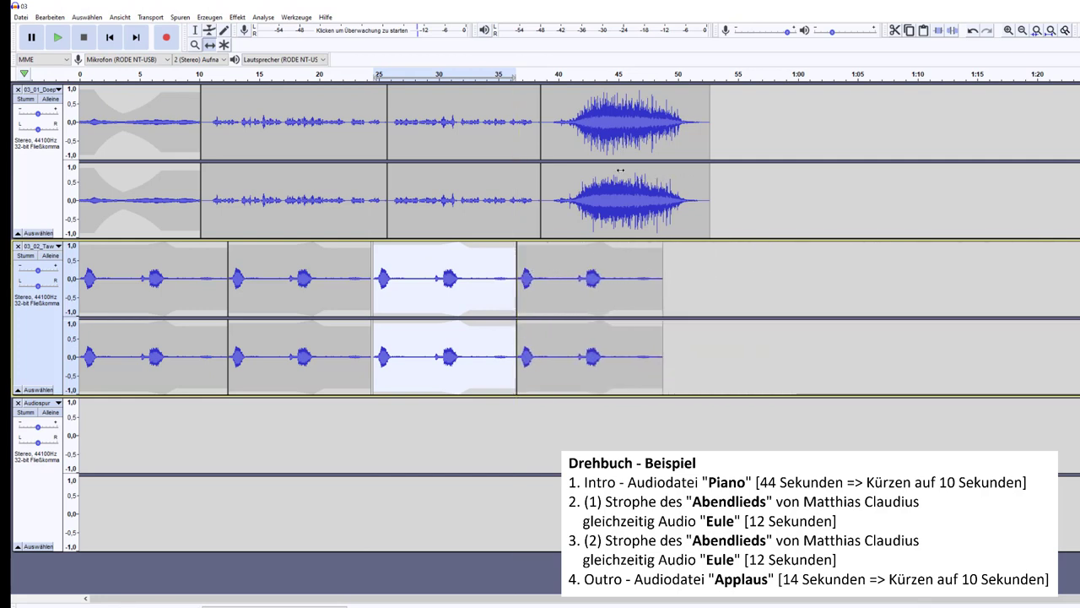
{"action": "left_click", "coordinate": [625, 126]}
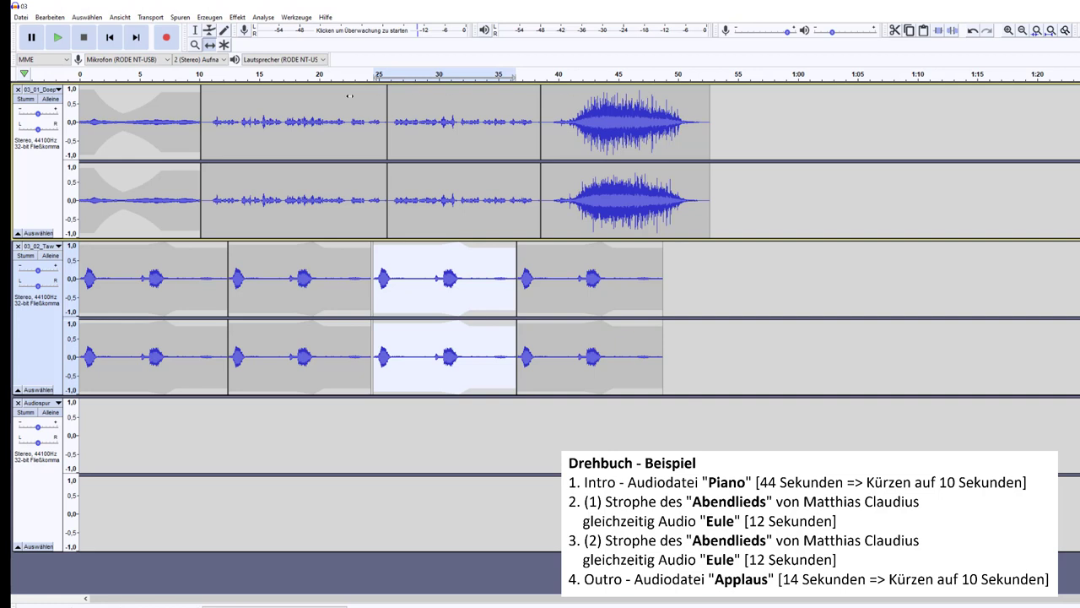
Step: Split the applause clip near its quiet beginning, at about 39.8 s
{"action": "left_click", "coordinate": [195, 30]}
{"action": "left_click", "coordinate": [1009, 31]}
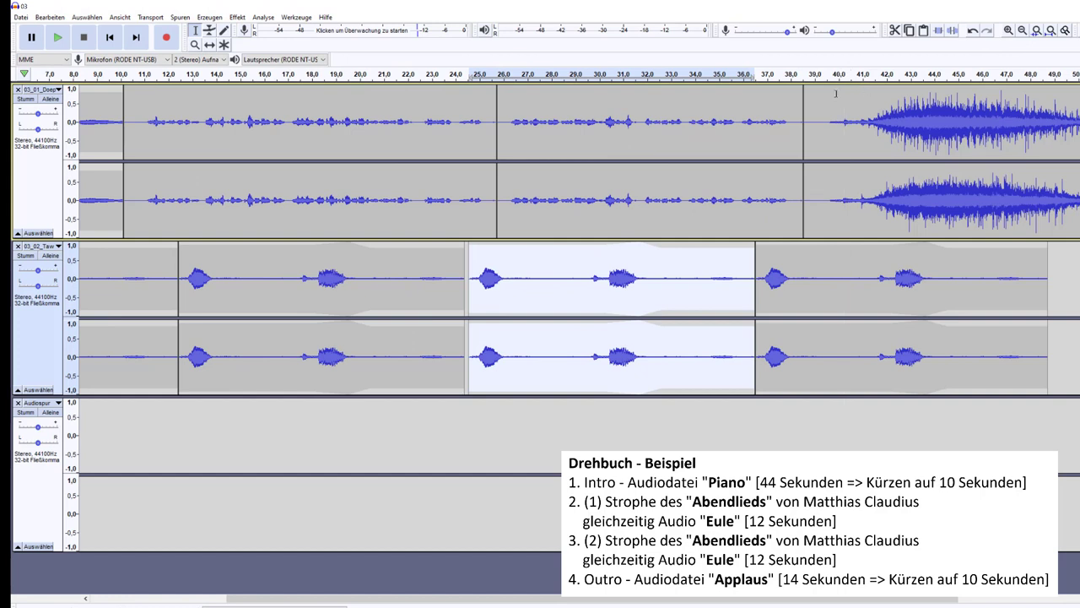
{"action": "left_click", "coordinate": [833, 93]}
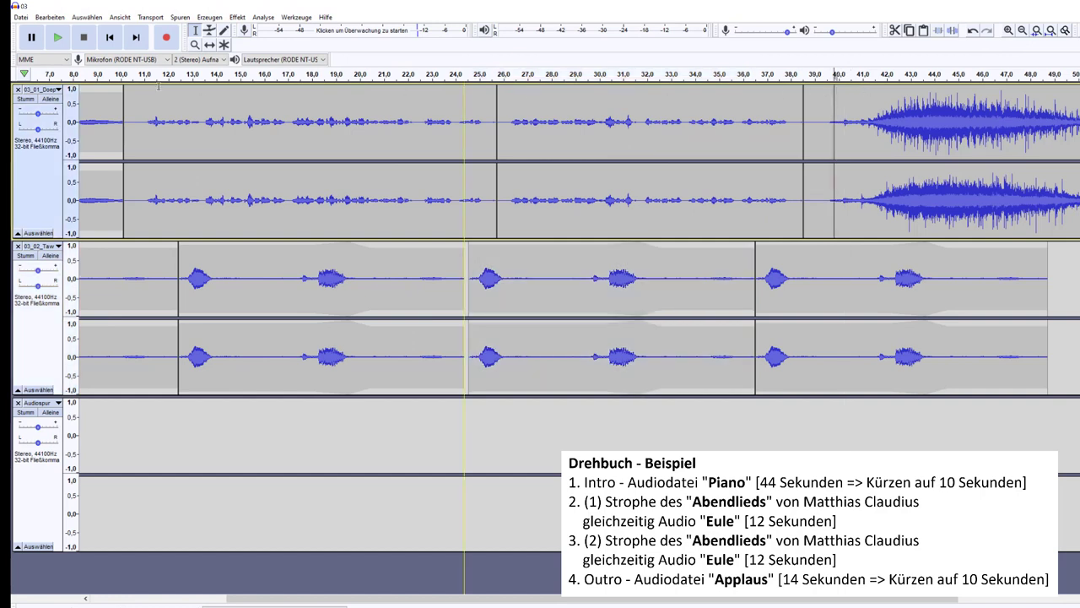
{"action": "left_click", "coordinate": [50, 17]}
{"action": "mouse_move", "coordinate": [108, 133]}
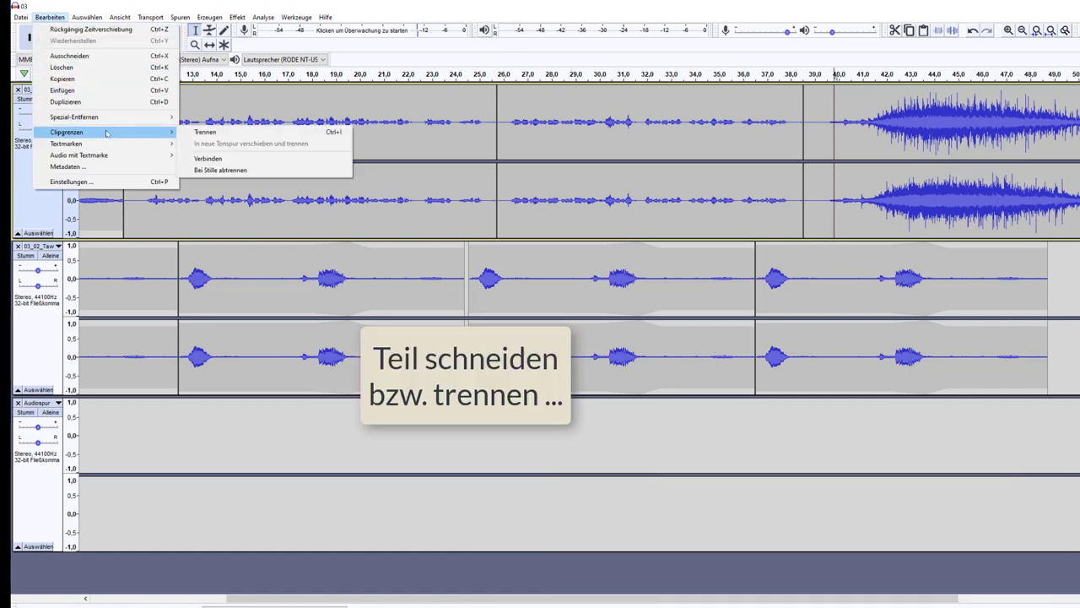
{"action": "left_click", "coordinate": [341, 135]}
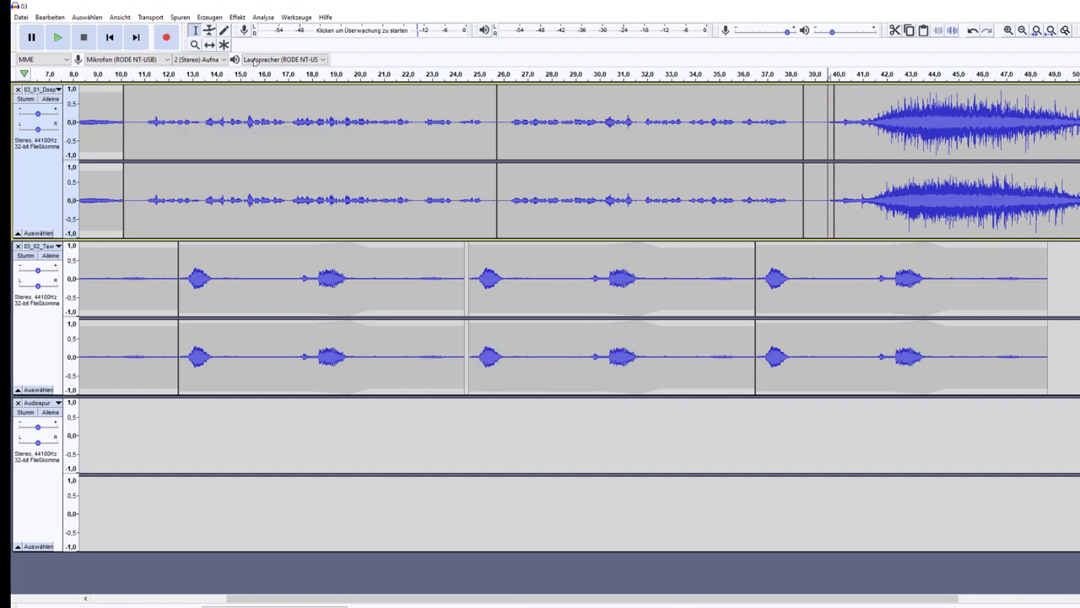
Step: Delete the short silent segment at the start of the applause, from about 38.5 s to 39.8 s
{"action": "key", "text": "ctrl+1"}
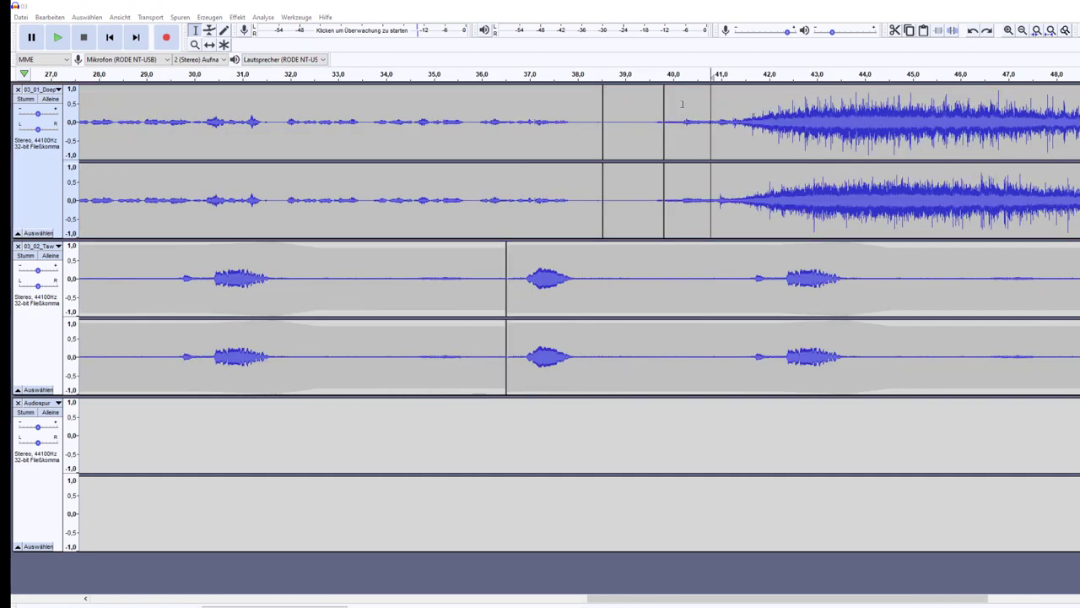
{"action": "double_click", "coordinate": [623, 101]}
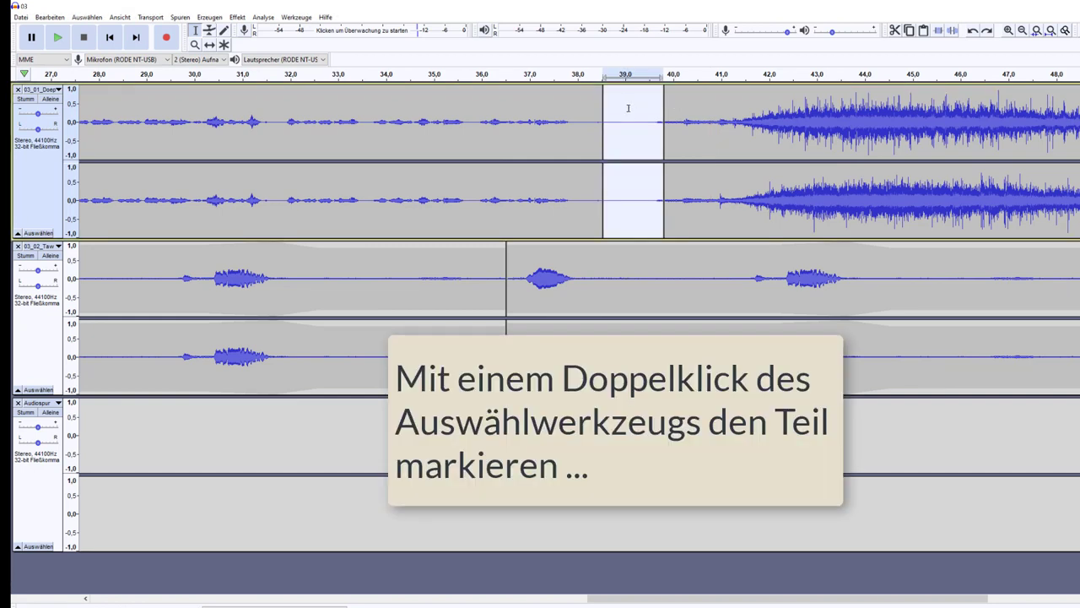
{"action": "left_click", "coordinate": [54, 17]}
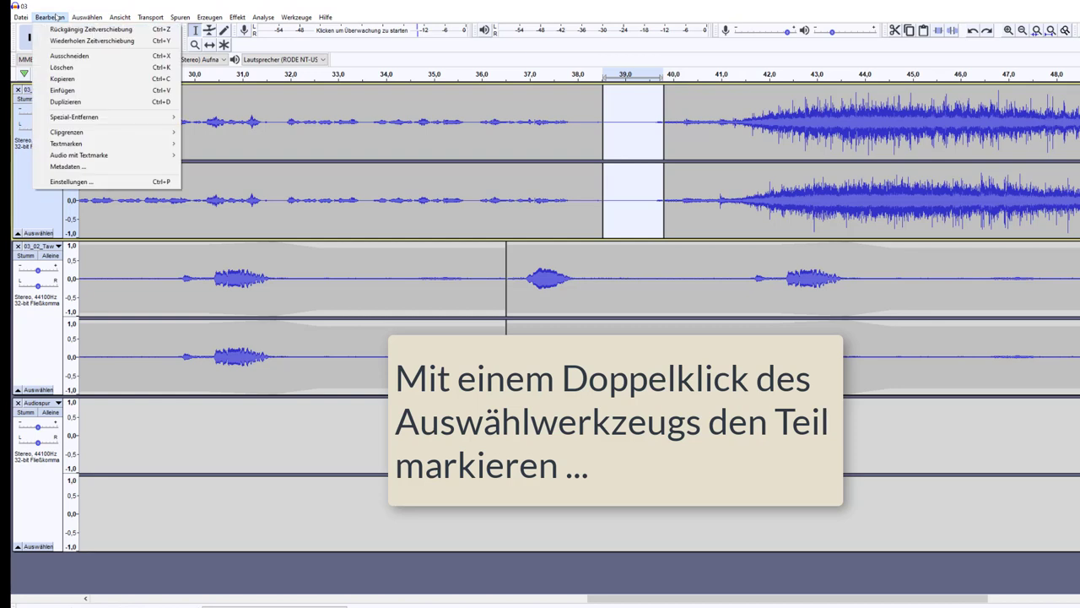
{"action": "left_click", "coordinate": [56, 67]}
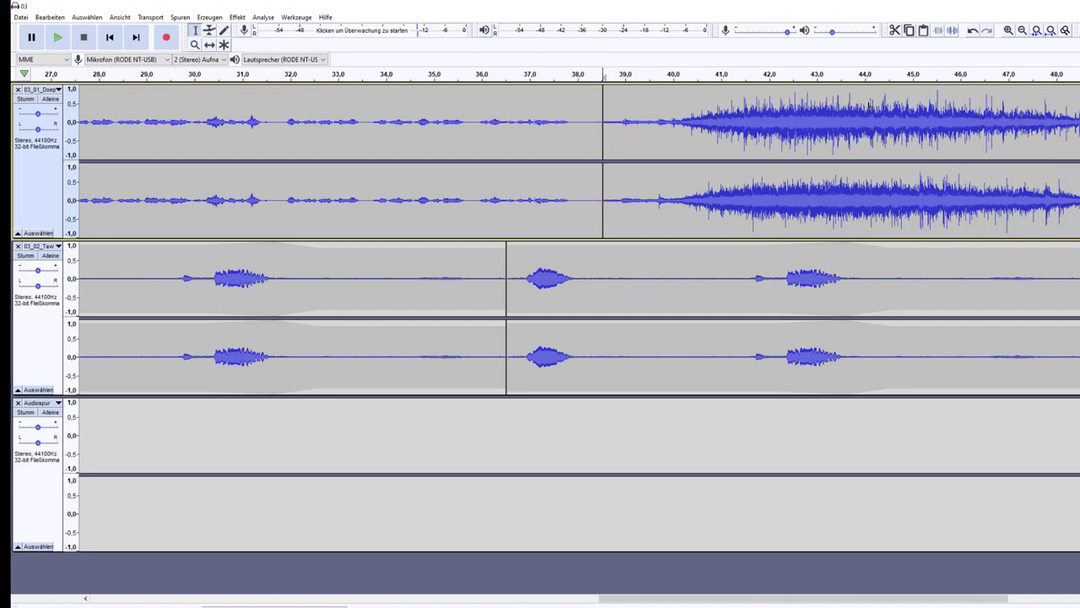
Step: Split off the applause from about 46.2 s to its end and delete that part
{"action": "left_click", "coordinate": [1021, 31]}
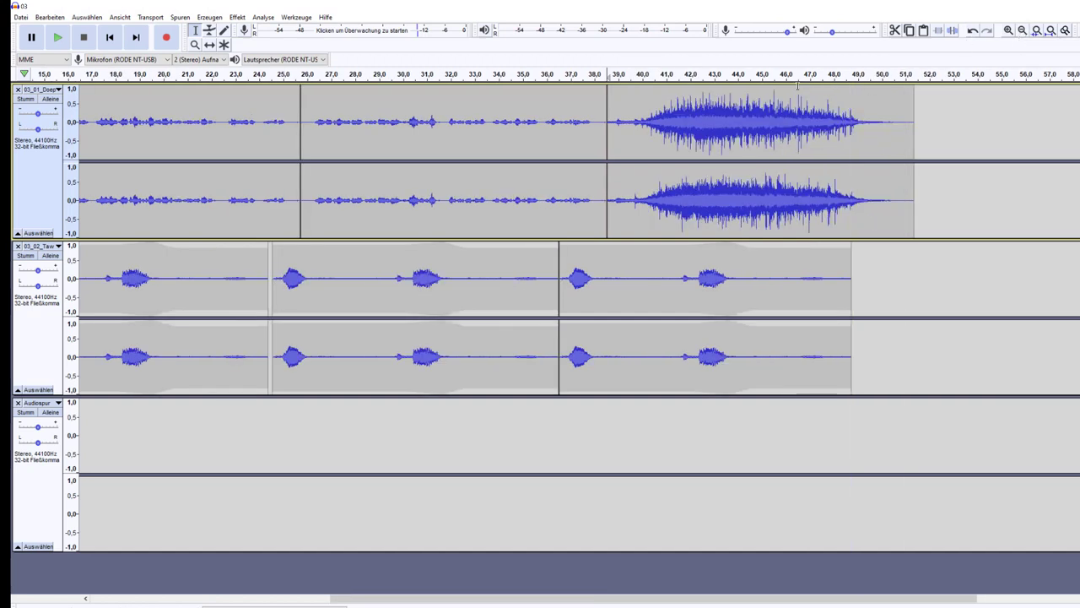
{"action": "left_click_drag", "start_coordinate": [793, 93], "coordinate": [911, 106]}
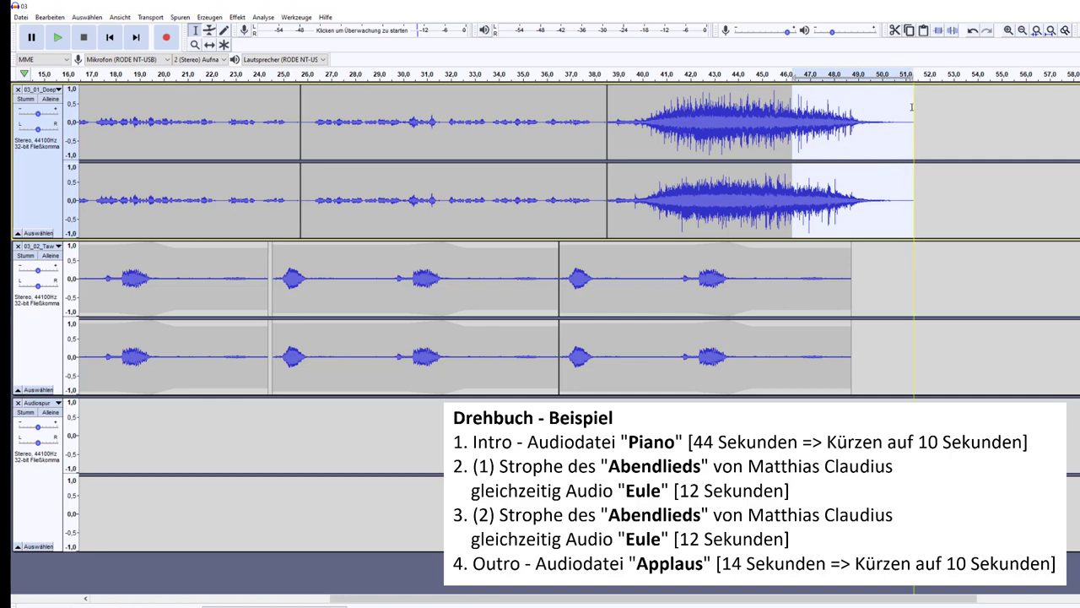
{"action": "left_click", "coordinate": [65, 17]}
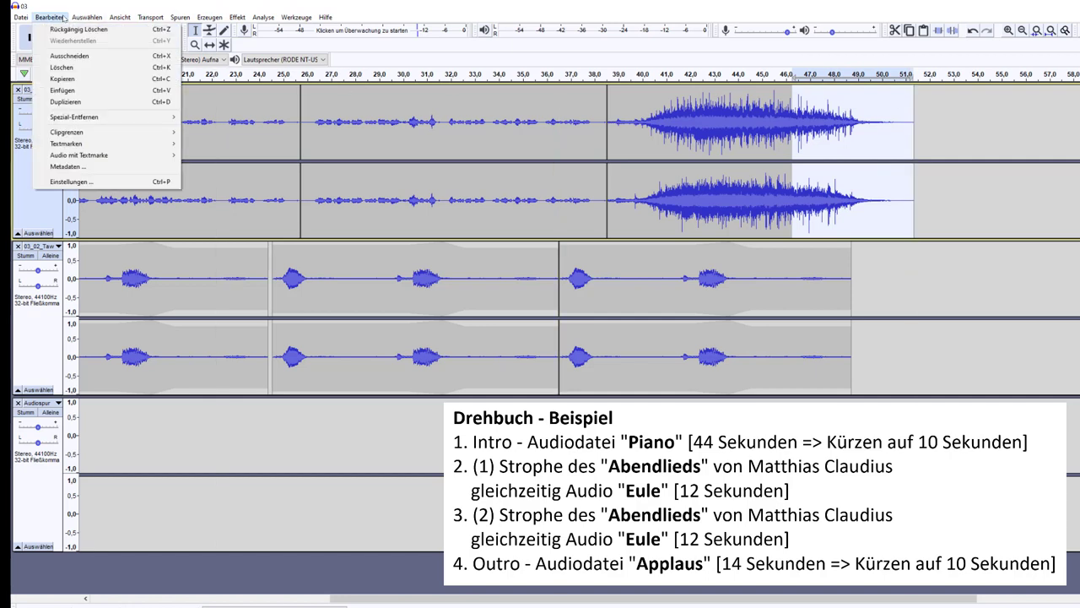
{"action": "mouse_move", "coordinate": [118, 137]}
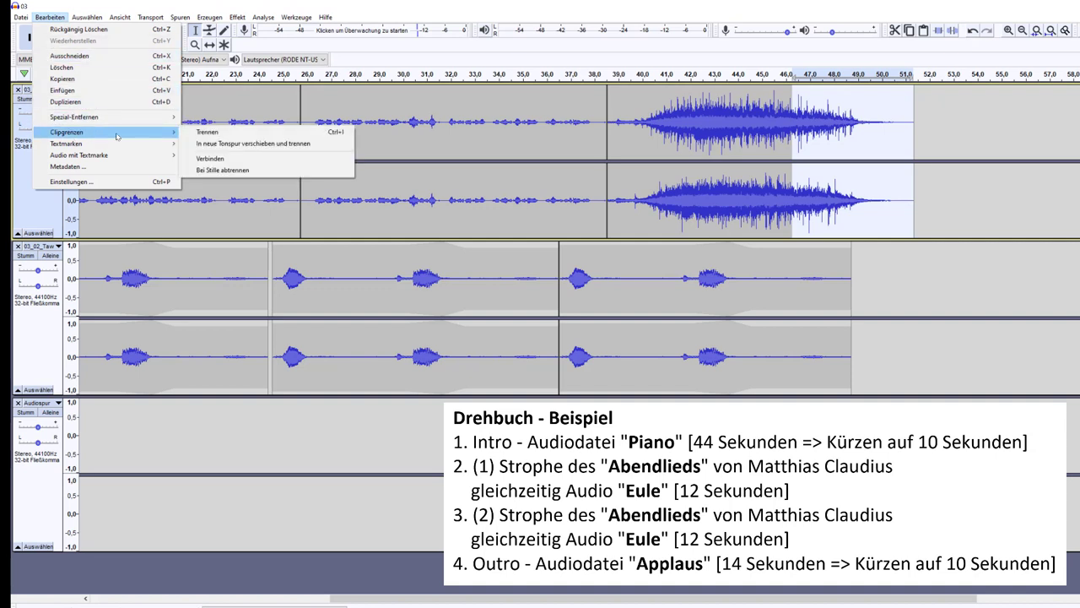
{"action": "left_click", "coordinate": [206, 131]}
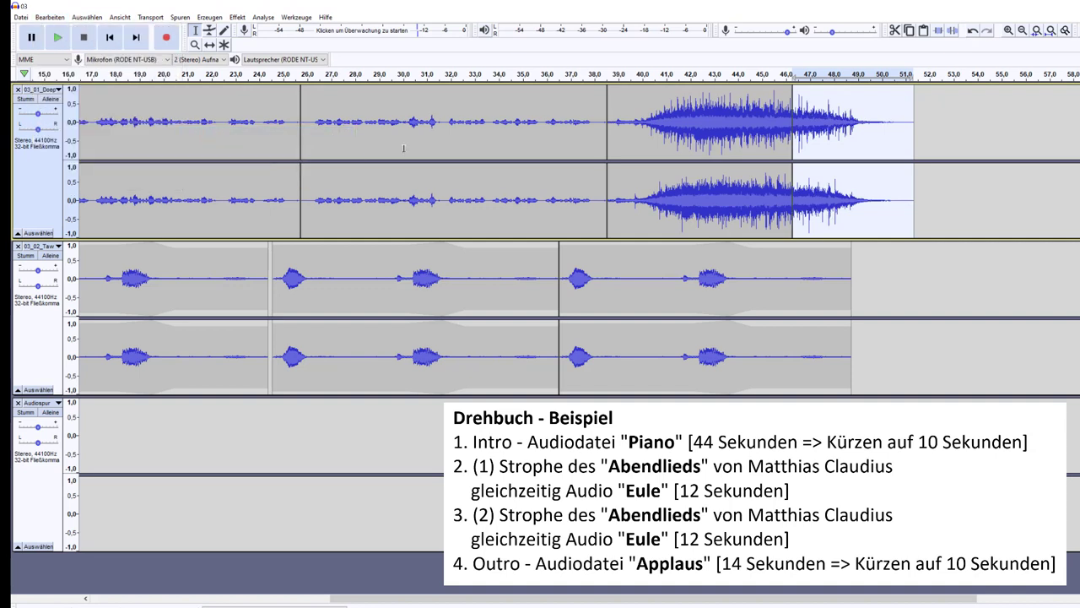
{"action": "left_click", "coordinate": [838, 139]}
{"action": "double_click", "coordinate": [854, 139]}
{"action": "key", "text": "Delete"}
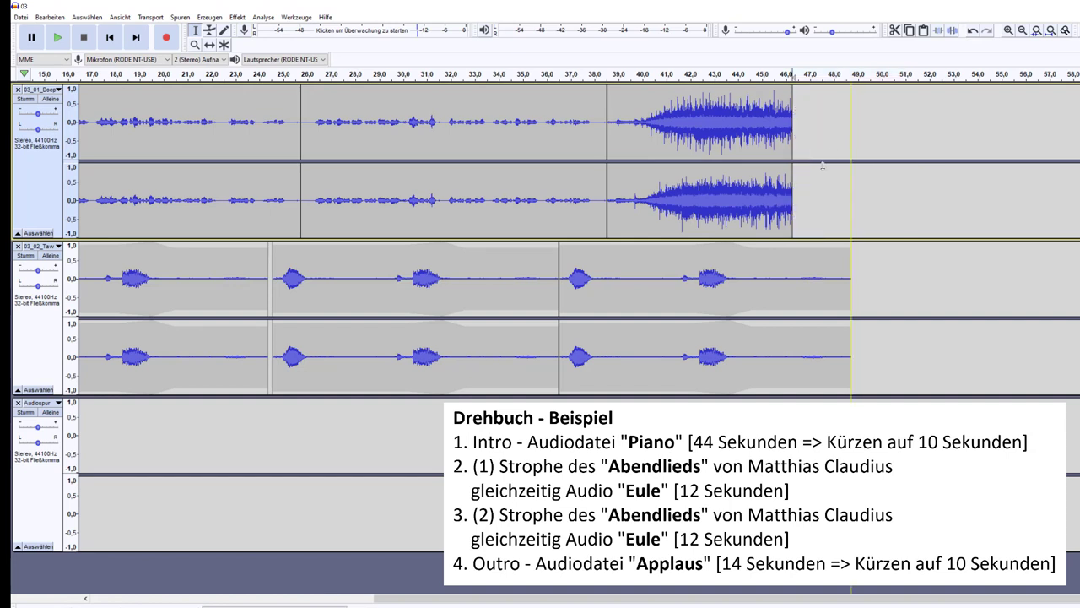
Step: Split the last owl clip where the applause ends, at about 46.2 s, and delete the part behind it
{"action": "left_click_drag", "start_coordinate": [792, 249], "coordinate": [842, 256]}
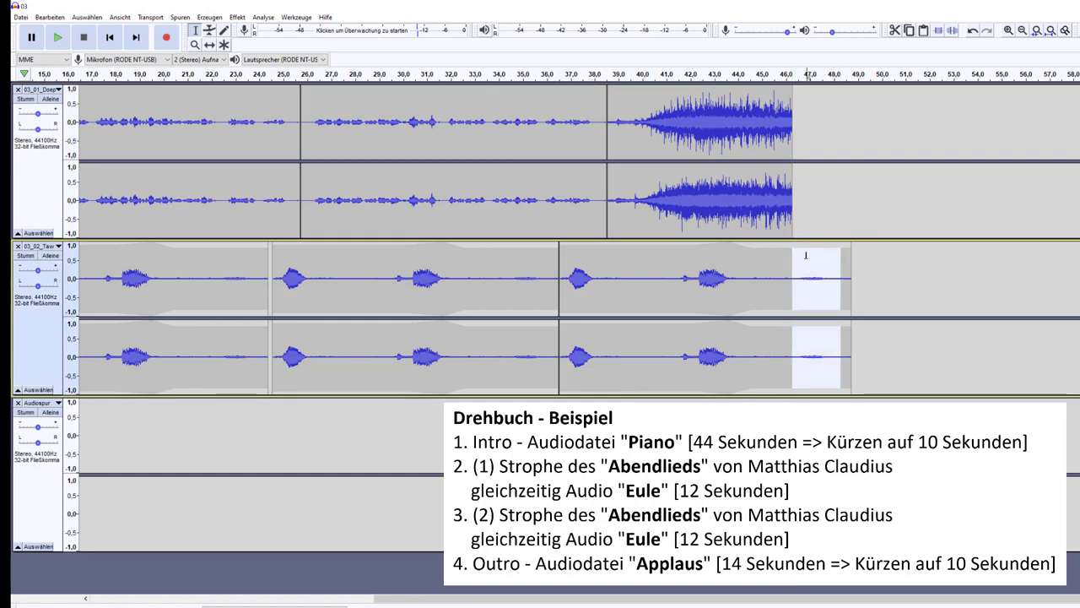
{"action": "left_click", "coordinate": [806, 255]}
{"action": "left_click", "coordinate": [791, 250]}
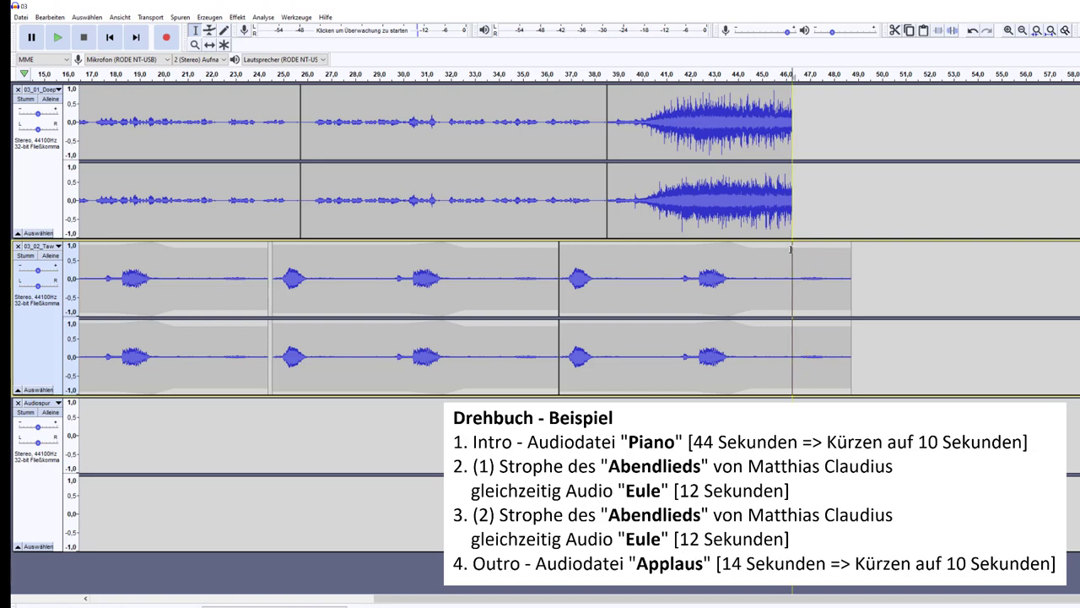
{"action": "left_click", "coordinate": [61, 17]}
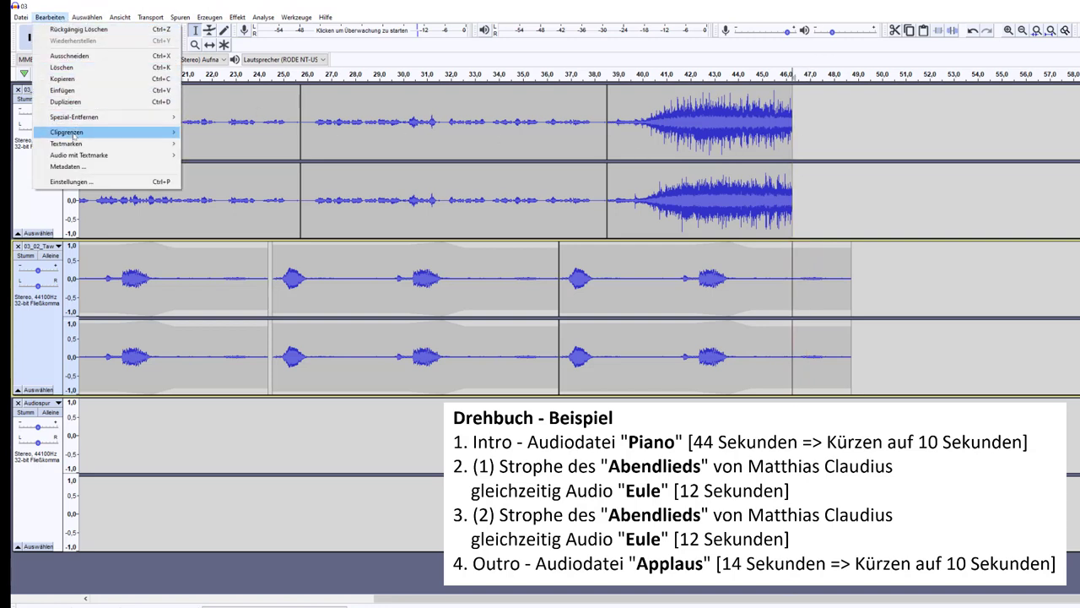
{"action": "mouse_move", "coordinate": [96, 135]}
{"action": "left_click", "coordinate": [218, 138]}
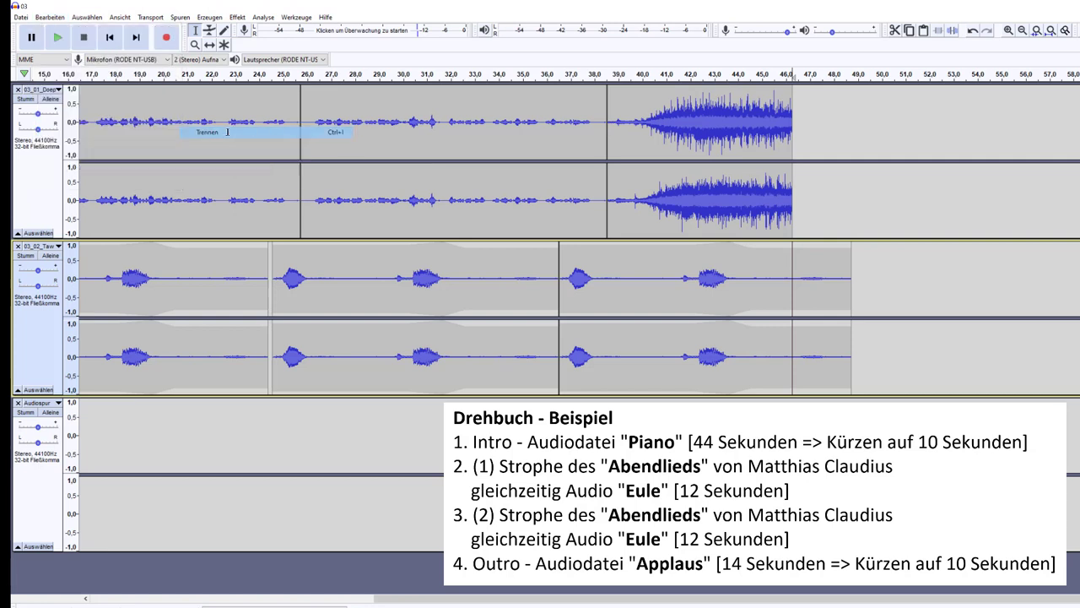
{"action": "double_click", "coordinate": [818, 270]}
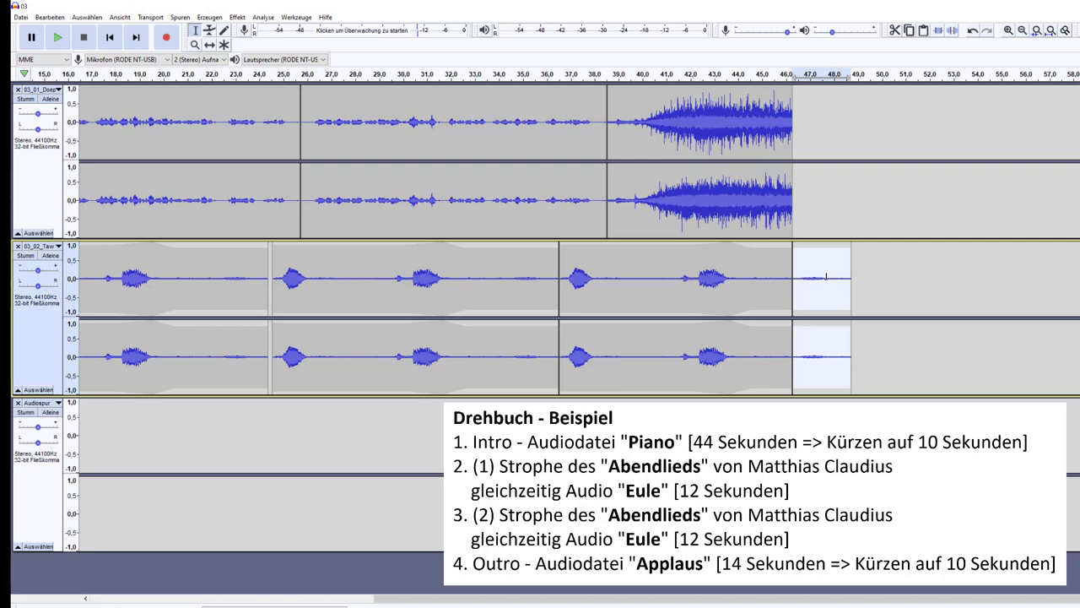
{"action": "key", "text": "Delete"}
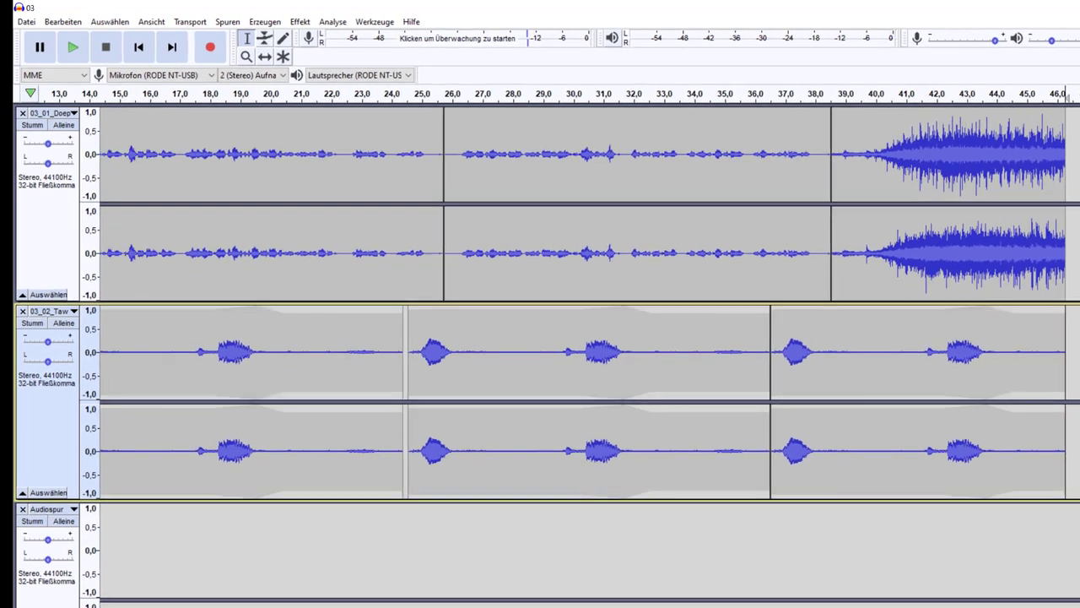
Step: Play the arrangement from the very start until just after the second owl clip begins, at about 12.8 s
{"action": "left_click_drag", "start_coordinate": [367, 598], "coordinate": [257, 598]}
{"action": "key", "text": "End"}
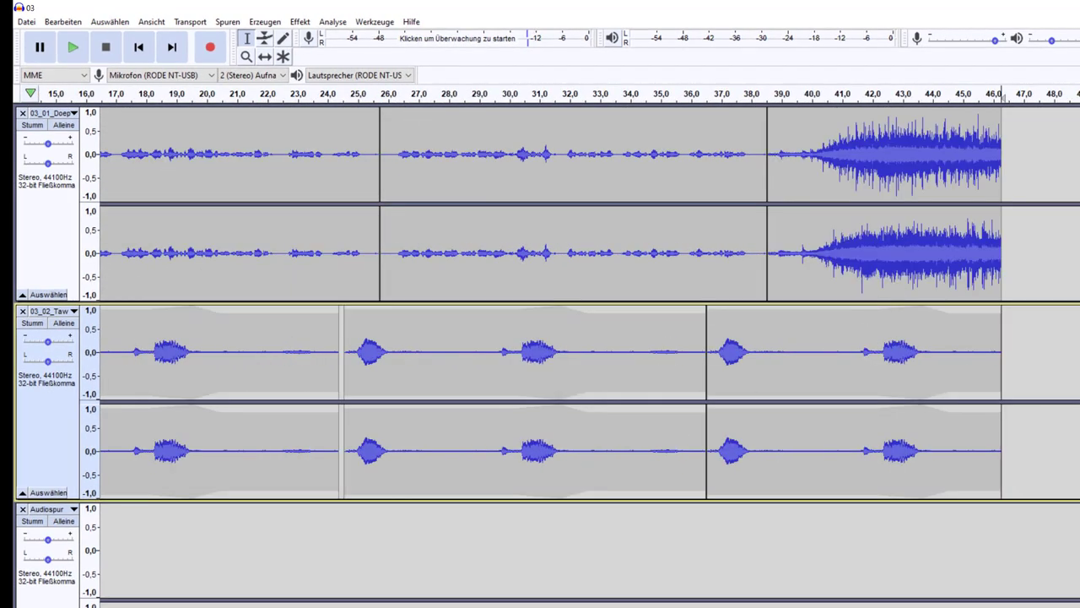
{"action": "key", "text": "ctrl+3"}
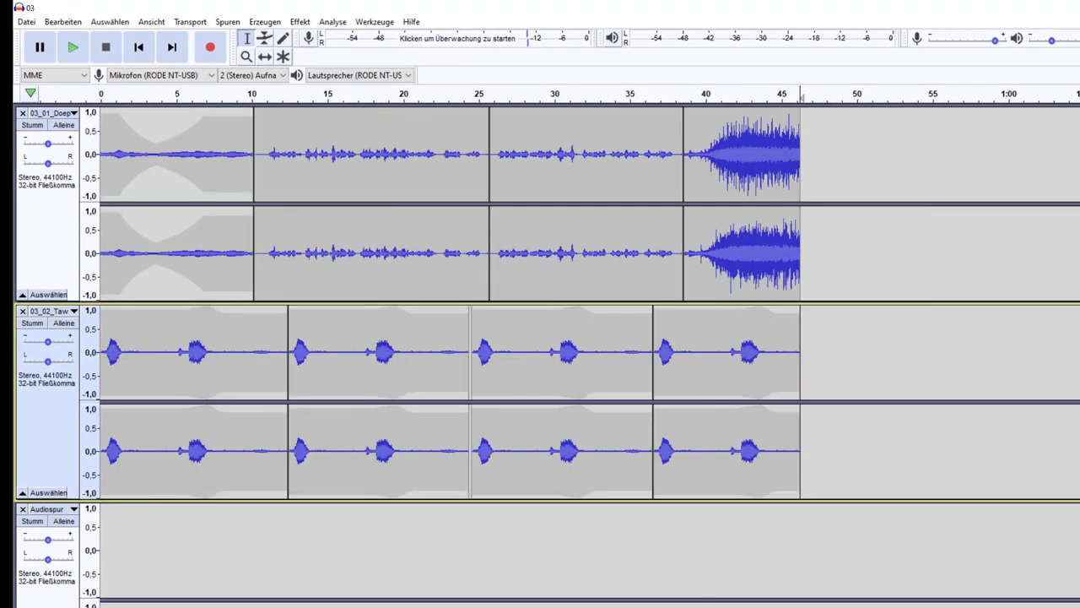
{"action": "left_click", "coordinate": [157, 132]}
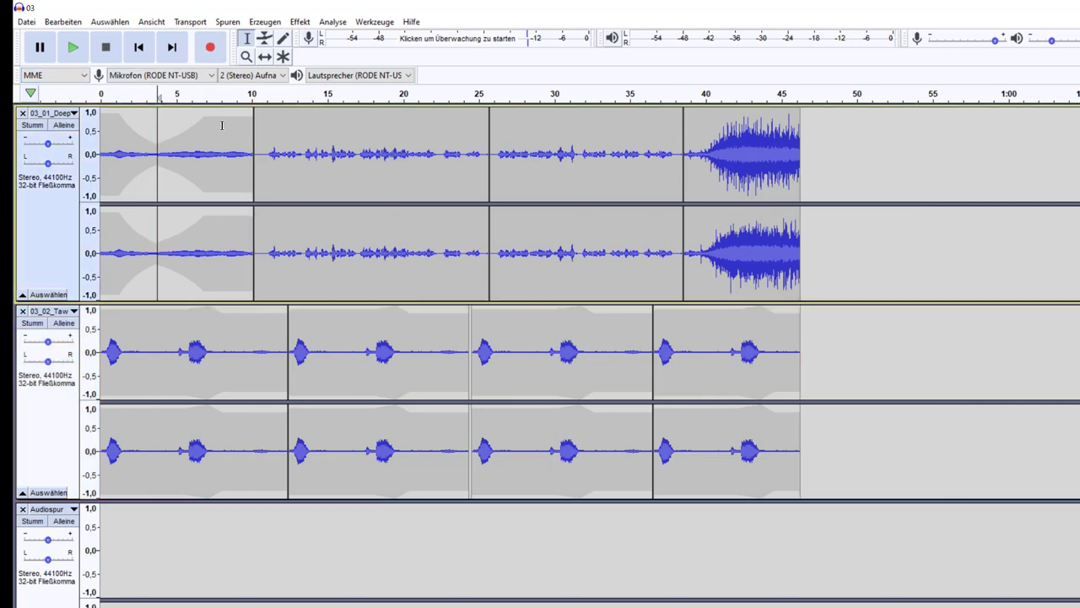
{"action": "key", "text": "Home"}
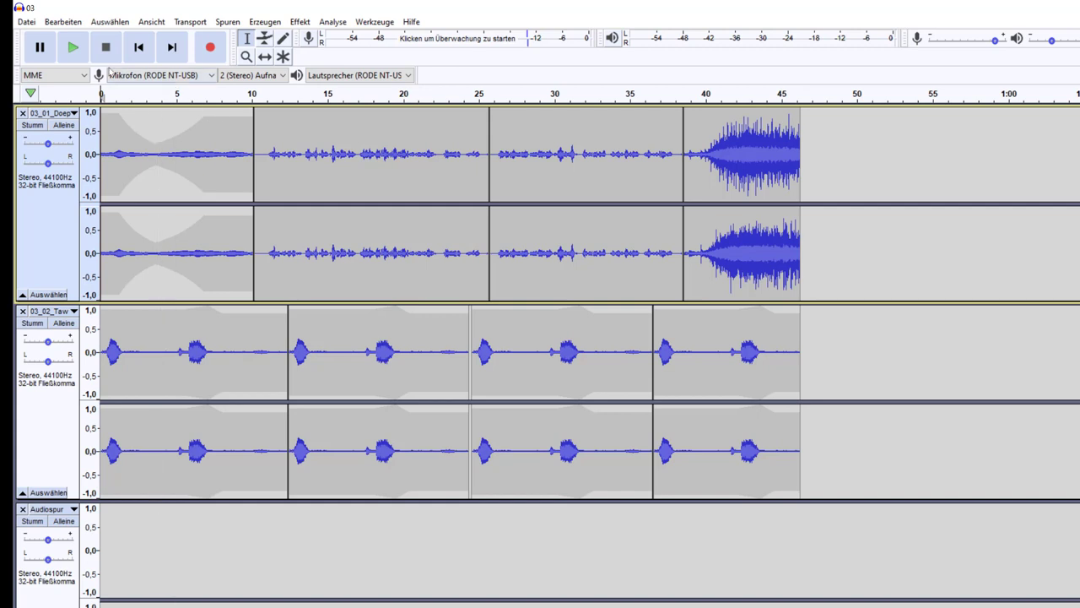
{"action": "left_click", "coordinate": [74, 47]}
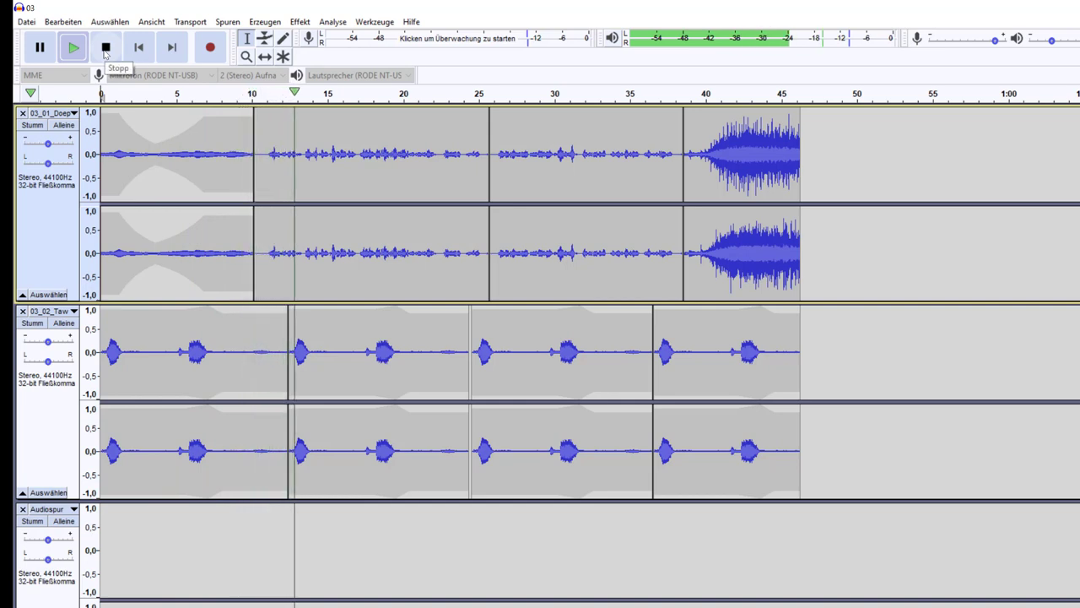
{"action": "left_click", "coordinate": [105, 49]}
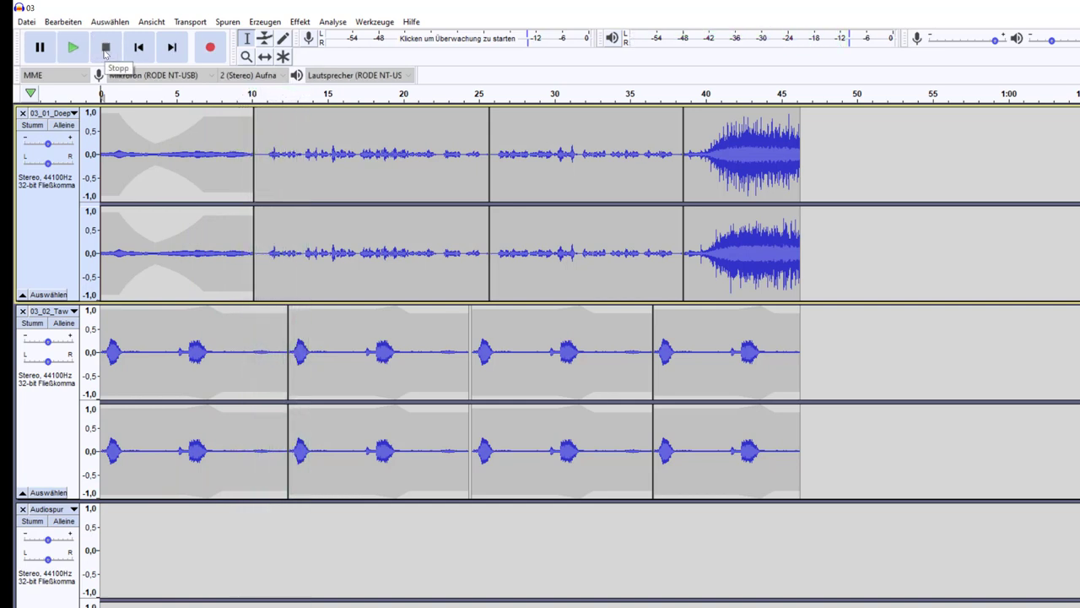
Step: Shape the second owl clip's volume with the envelope tool, adding deep dips at about 16 s and 20 s around its peak
{"action": "left_click", "coordinate": [362, 330]}
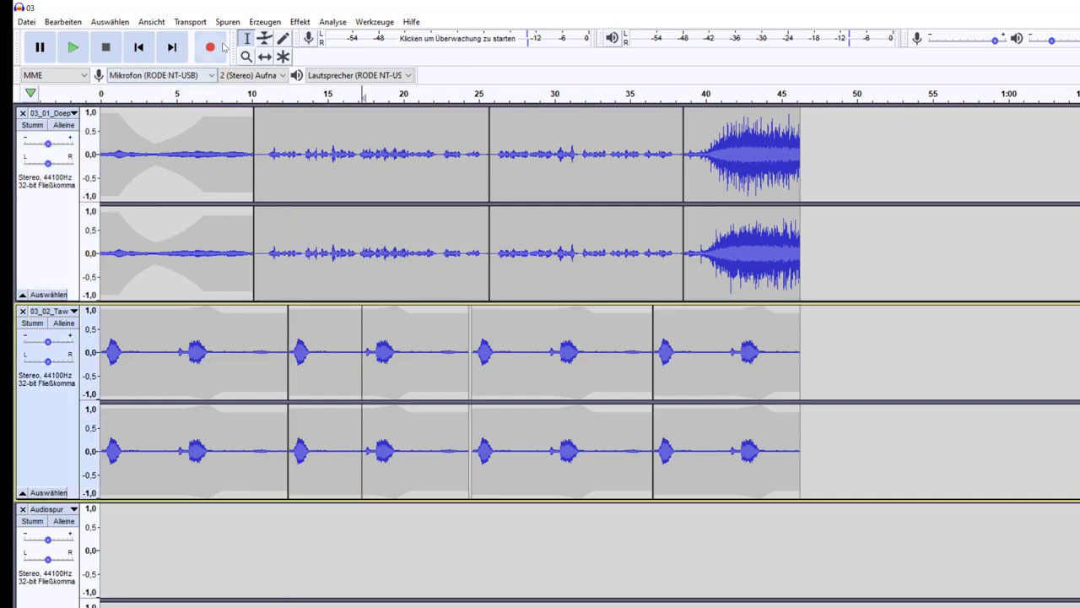
{"action": "left_click", "coordinate": [265, 39]}
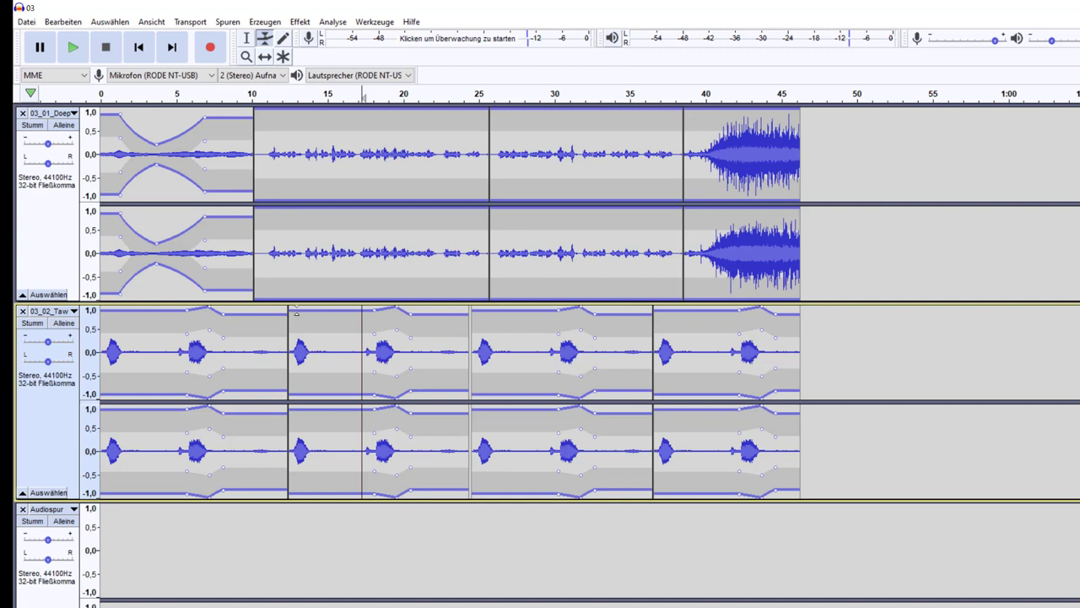
{"action": "left_click_drag", "start_coordinate": [296, 313], "coordinate": [297, 310]}
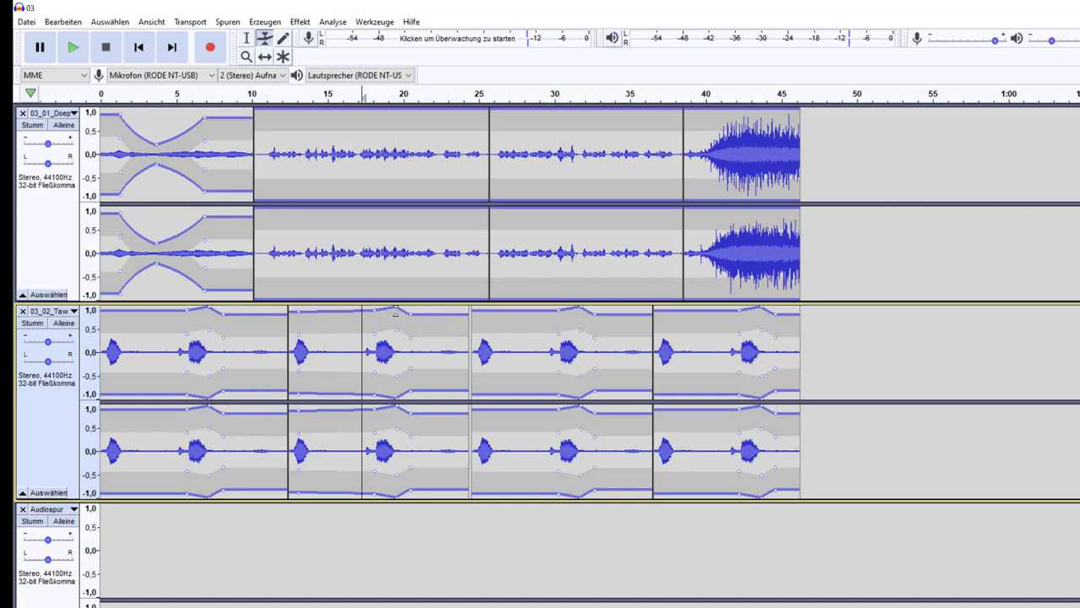
{"action": "left_click_drag", "start_coordinate": [448, 314], "coordinate": [448, 319]}
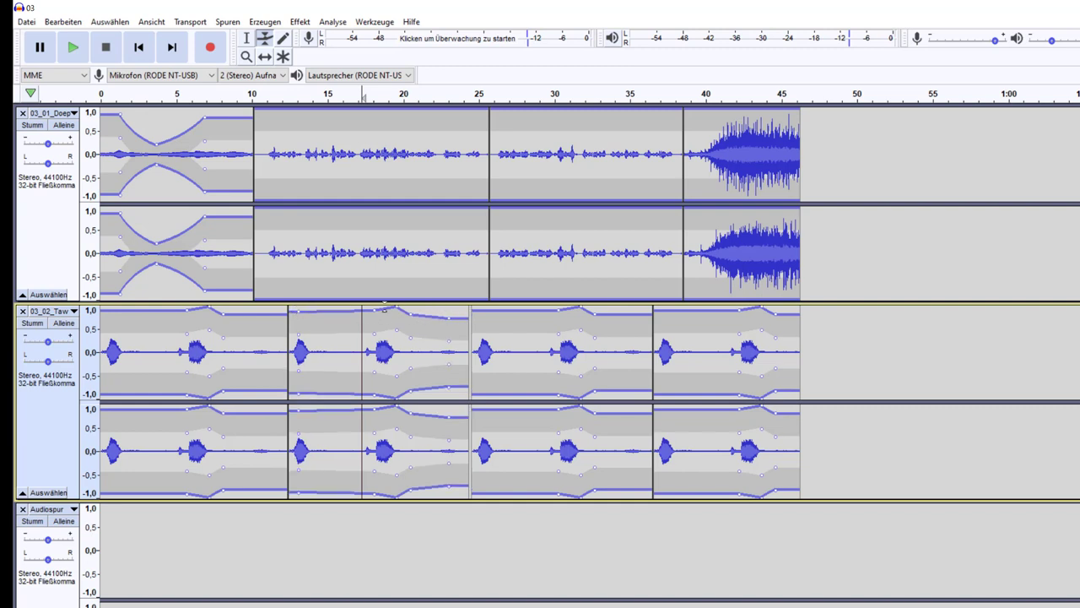
{"action": "left_click_drag", "start_coordinate": [346, 314], "coordinate": [345, 339]}
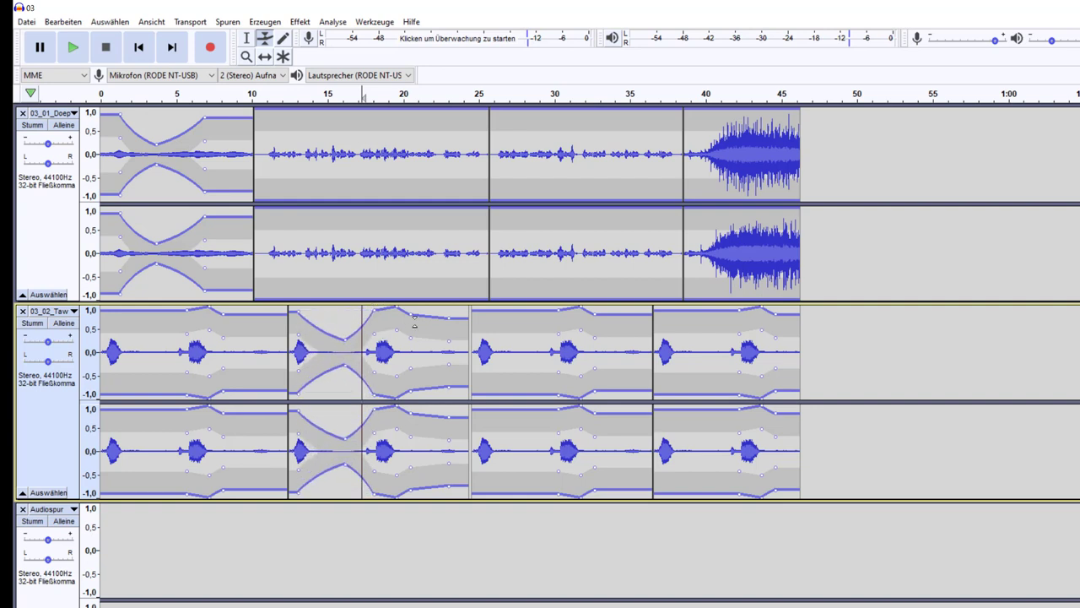
{"action": "left_click_drag", "start_coordinate": [411, 314], "coordinate": [378, 329]}
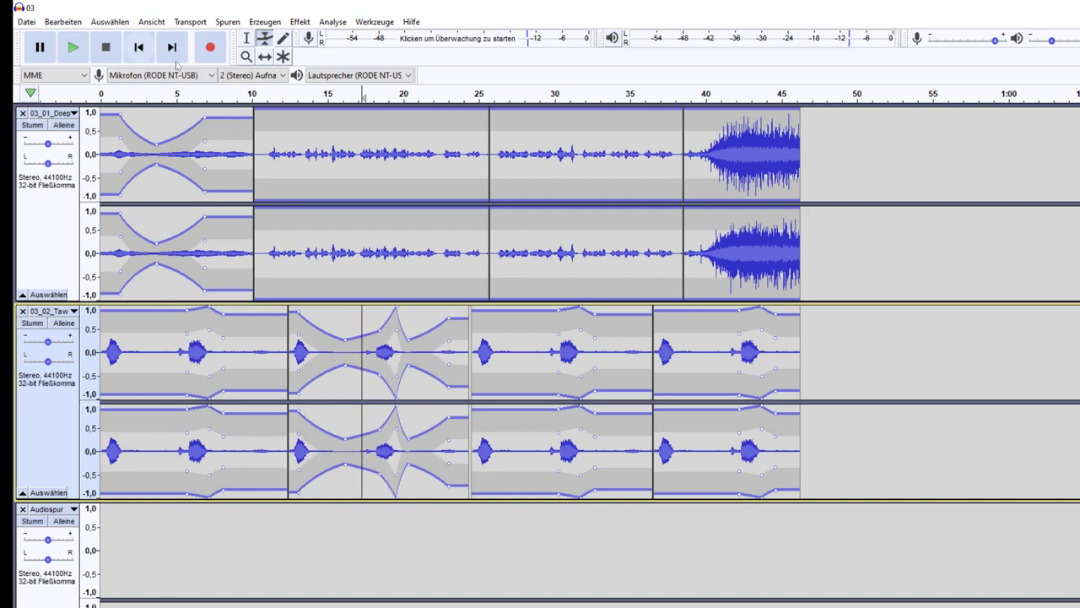
{"action": "left_click", "coordinate": [247, 38]}
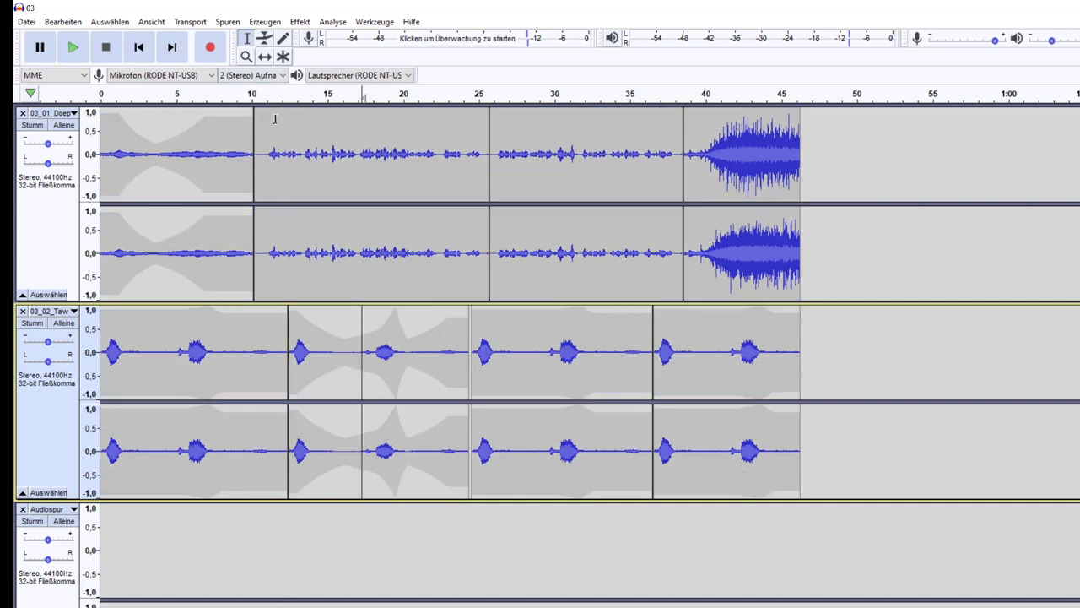
Step: Play the first verse with the reshaped owl clip from about 11.6 s to 24 s
{"action": "left_click", "coordinate": [276, 122]}
{"action": "left_click", "coordinate": [72, 48]}
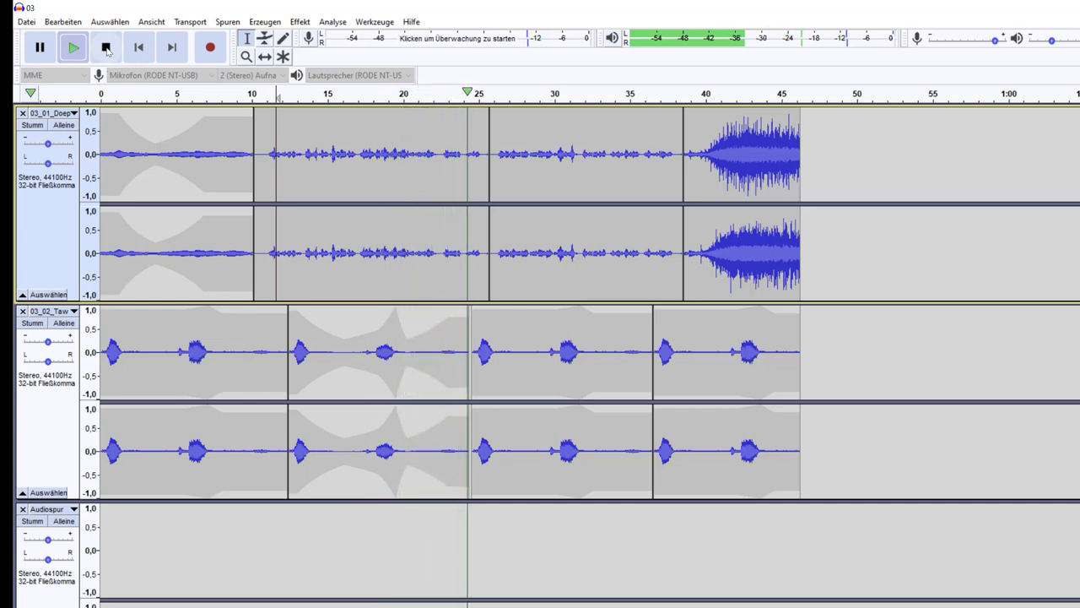
{"action": "left_click", "coordinate": [106, 49]}
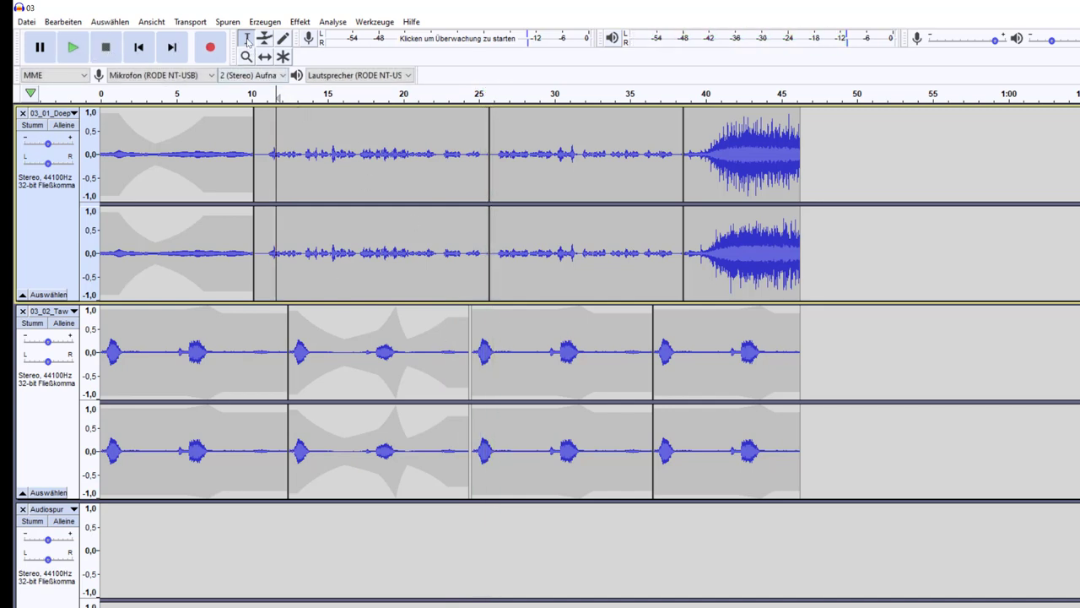
Step: Shift the third owl clip against the second clip's end at about 24.3 s and the fourth directly behind it, at about 36.3 s
{"action": "left_click", "coordinate": [514, 330]}
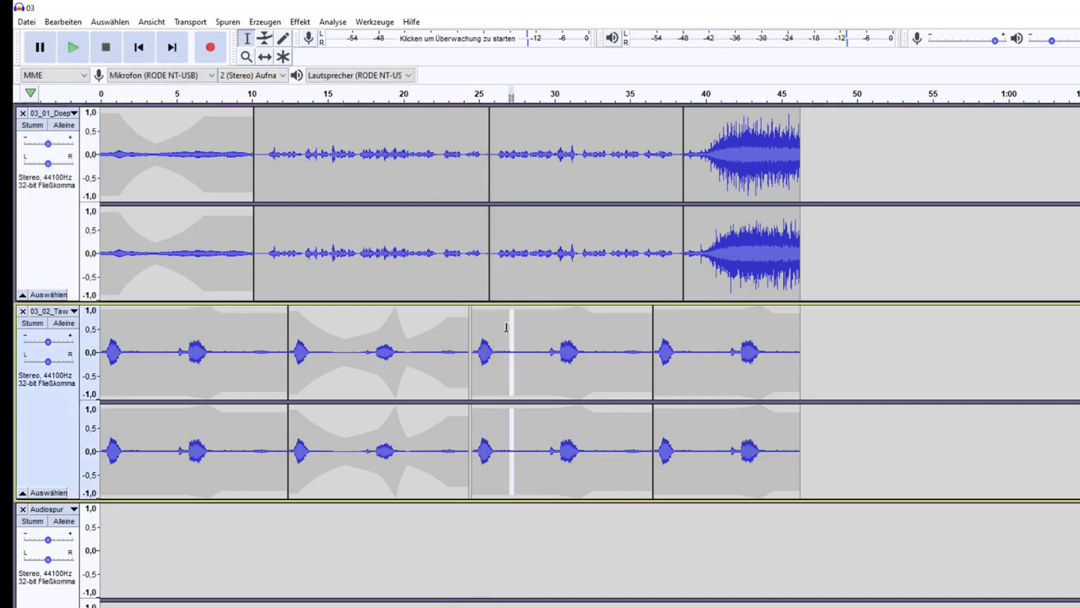
{"action": "left_click", "coordinate": [566, 330]}
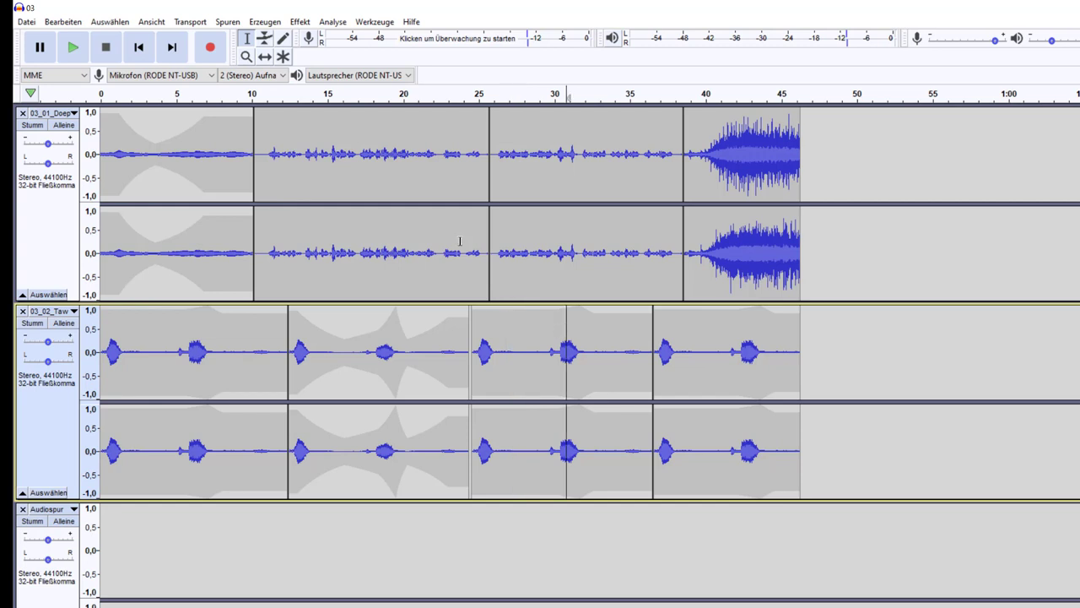
{"action": "left_click", "coordinate": [265, 57]}
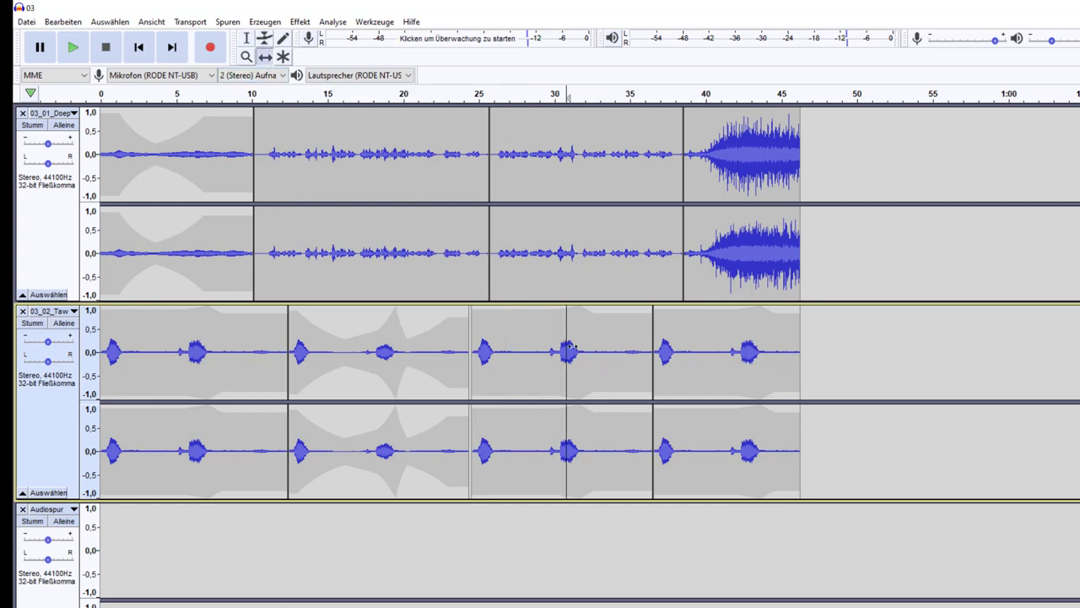
{"action": "left_click_drag", "start_coordinate": [537, 330], "coordinate": [535, 330]}
{"action": "left_click_drag", "start_coordinate": [714, 340], "coordinate": [703, 339]}
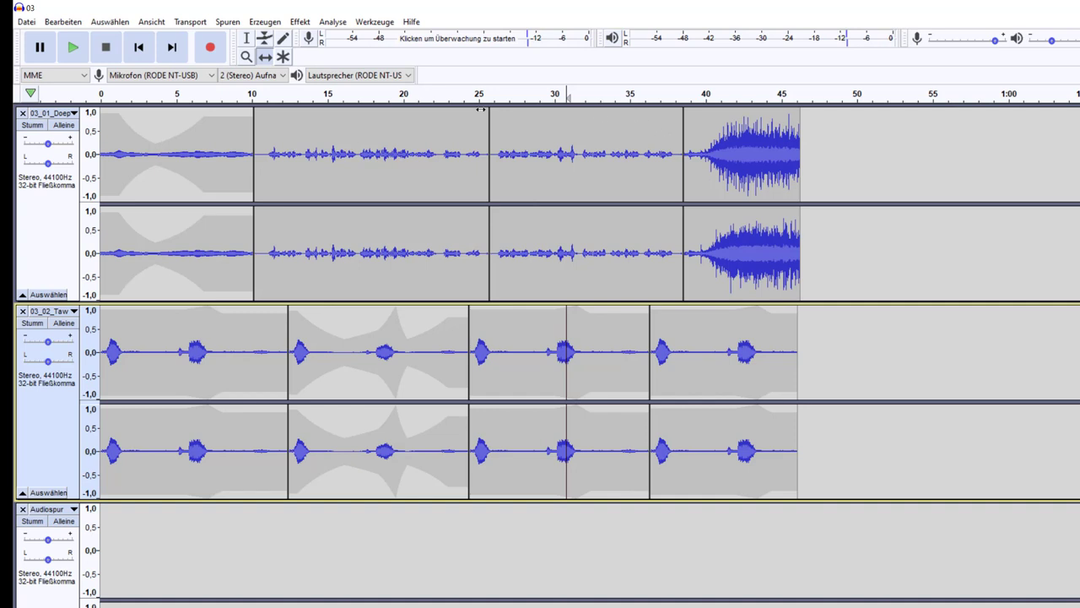
Step: Play the transition from the second verse into the applause, from about 32 s to 41 s
{"action": "left_click", "coordinate": [247, 39]}
{"action": "left_click", "coordinate": [585, 124]}
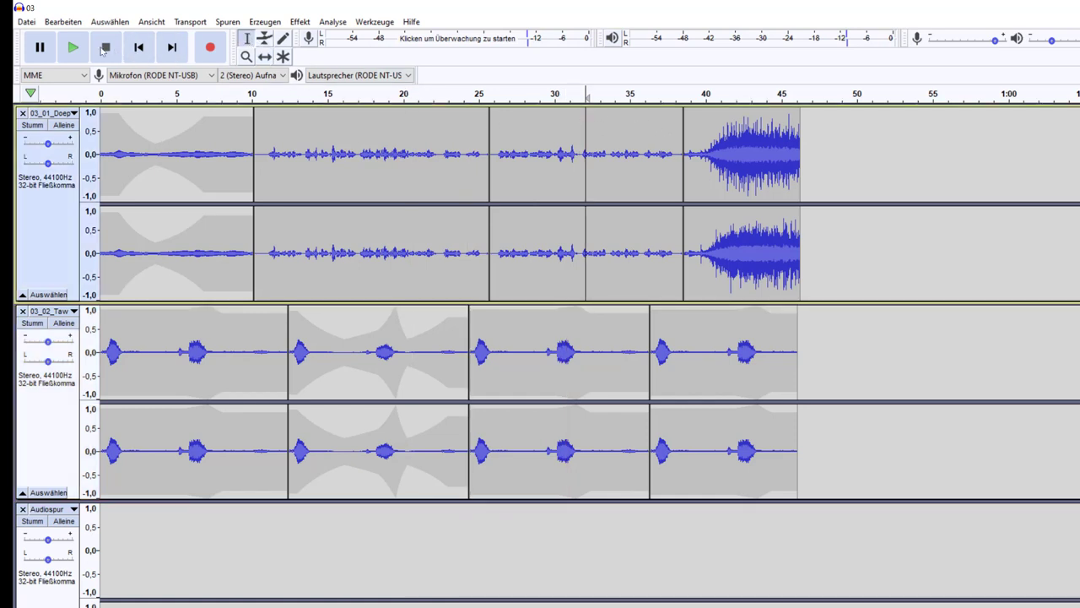
{"action": "left_click", "coordinate": [74, 49]}
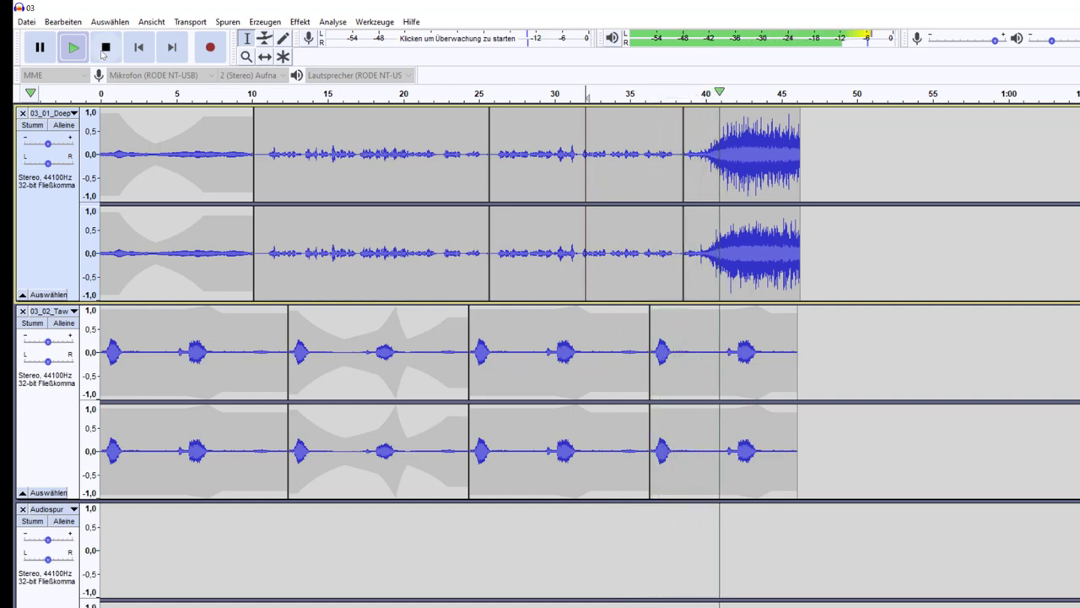
{"action": "key", "text": "space"}
Step: Change the tempo of the applause between about 39 s and 46 s by -86 percent
{"action": "left_click", "coordinate": [731, 149]}
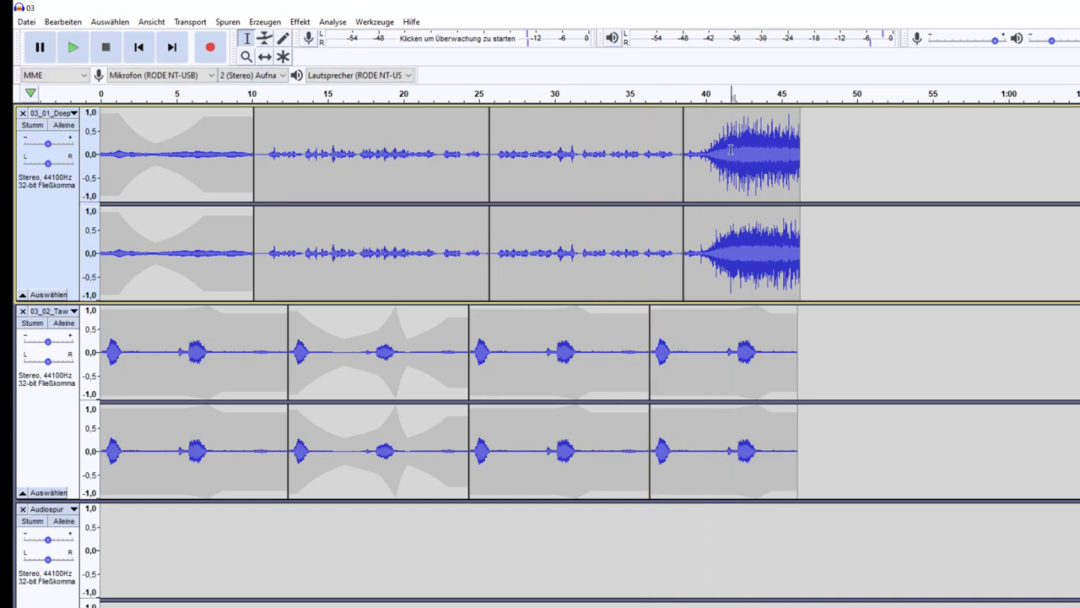
{"action": "left_click_drag", "start_coordinate": [690, 126], "coordinate": [796, 141]}
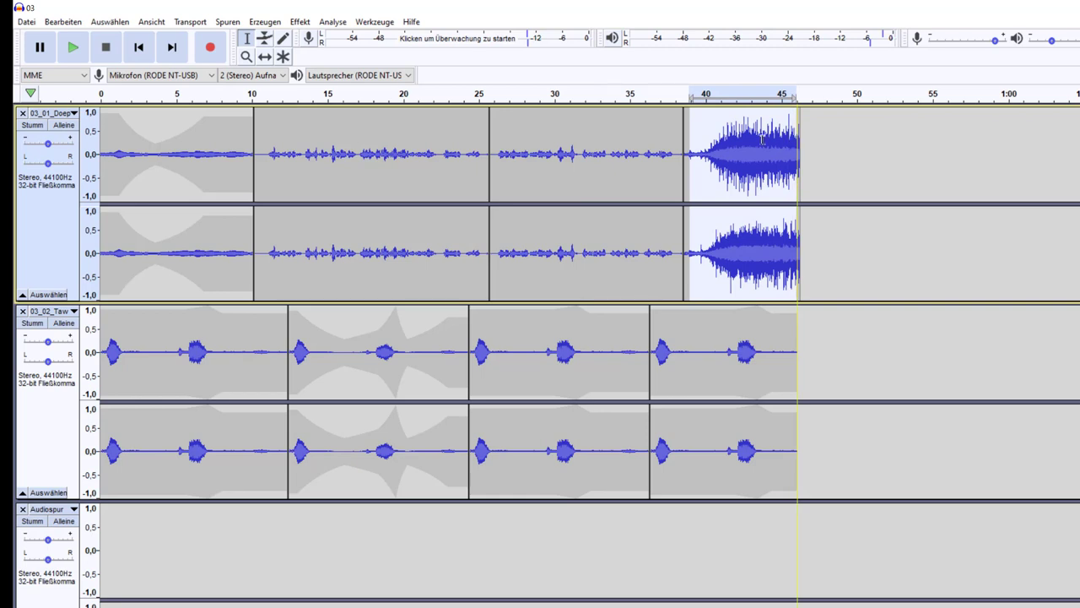
{"action": "left_click", "coordinate": [252, 26]}
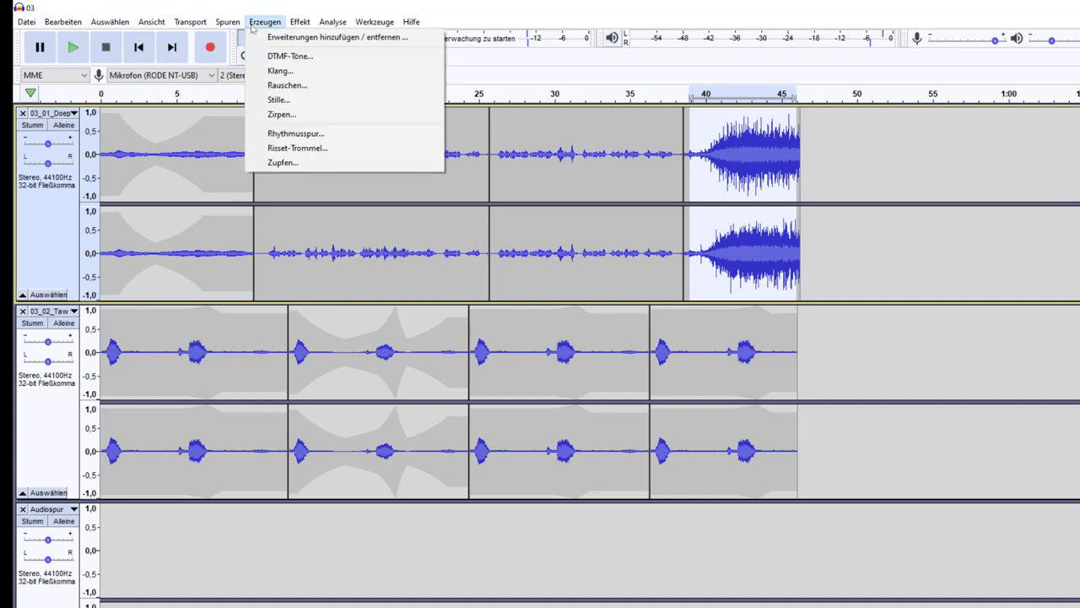
{"action": "mouse_move", "coordinate": [307, 27]}
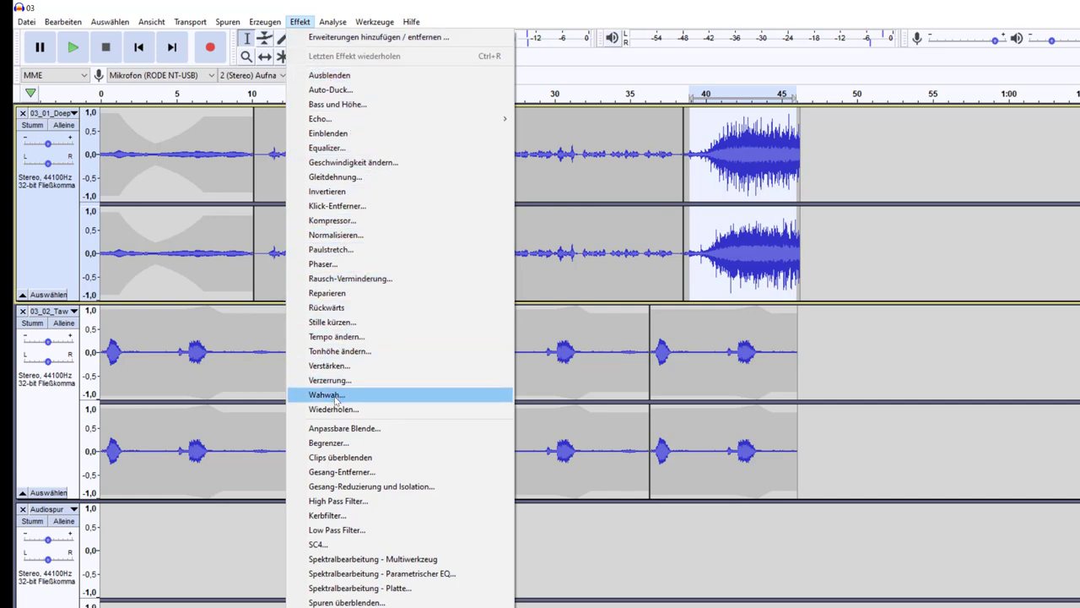
{"action": "left_click", "coordinate": [337, 337]}
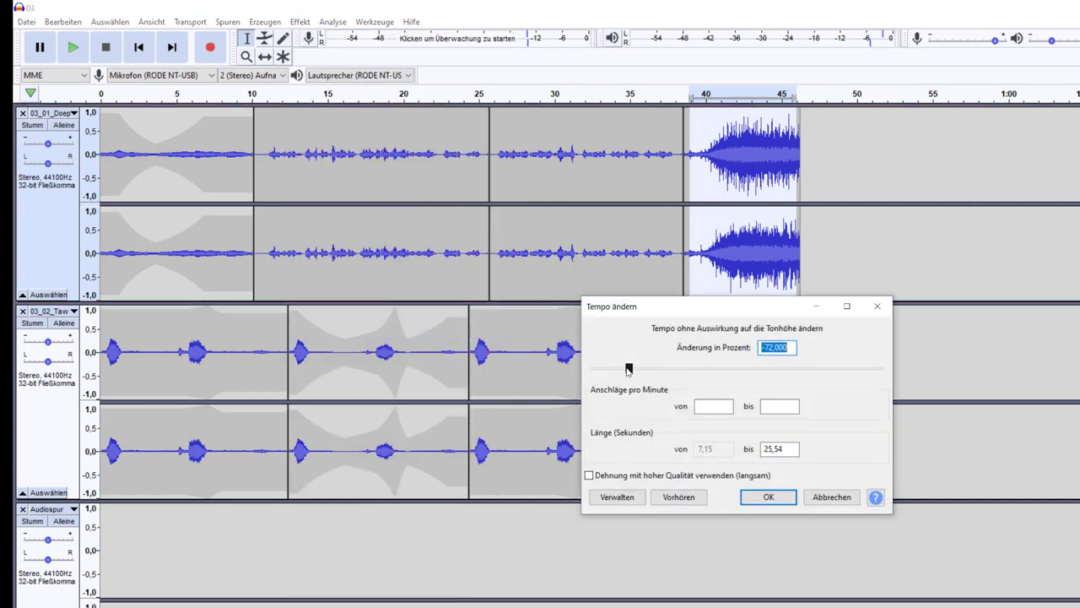
{"action": "left_click_drag", "start_coordinate": [628, 369], "coordinate": [606, 372]}
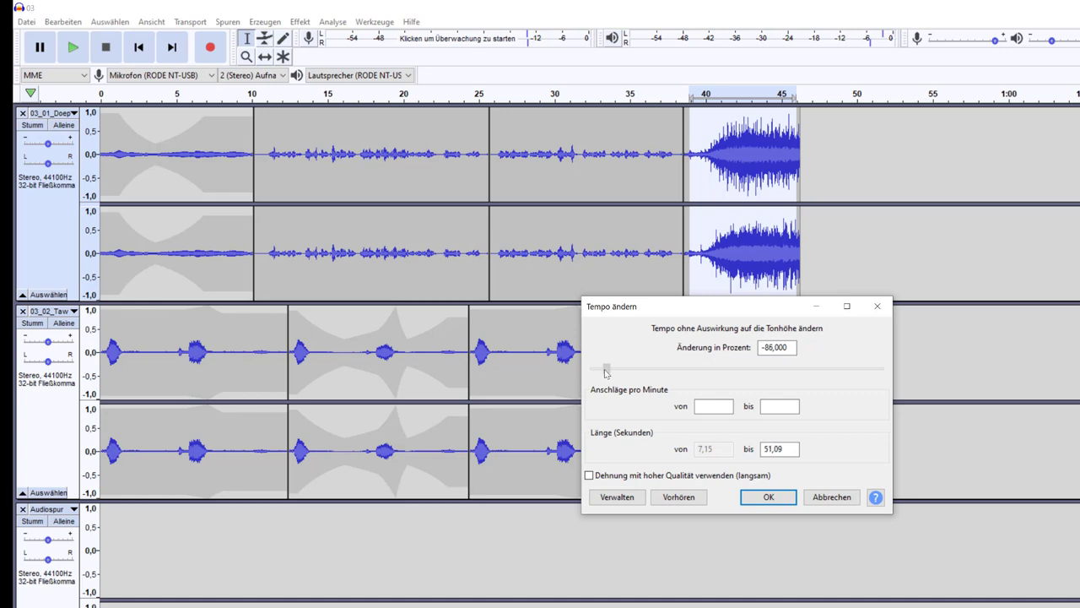
{"action": "left_click", "coordinate": [761, 497]}
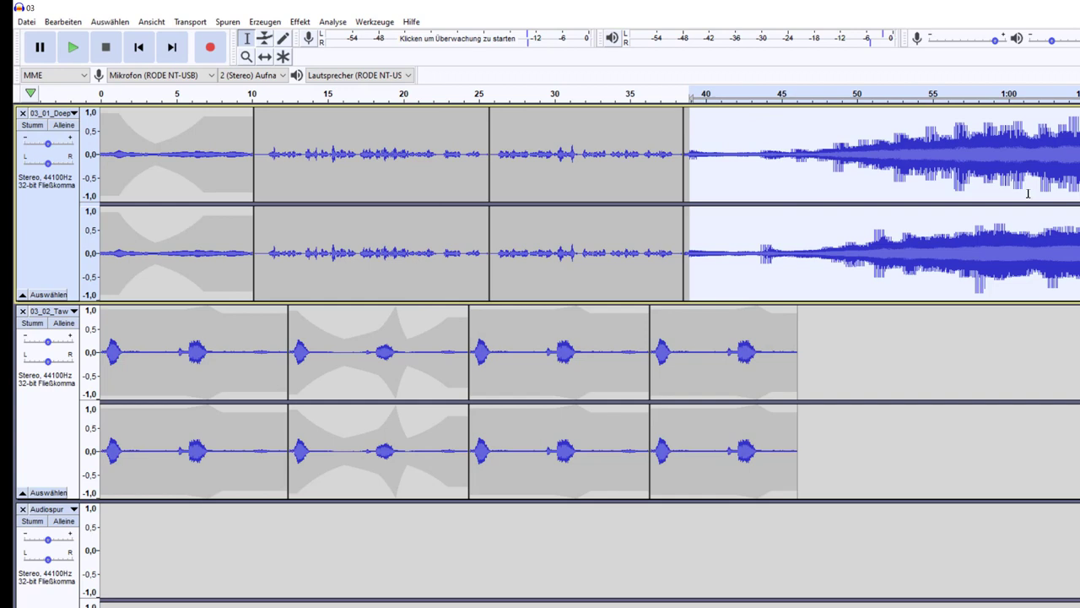
Step: Undo the last tempo change on the applause clip
{"action": "left_click", "coordinate": [63, 21]}
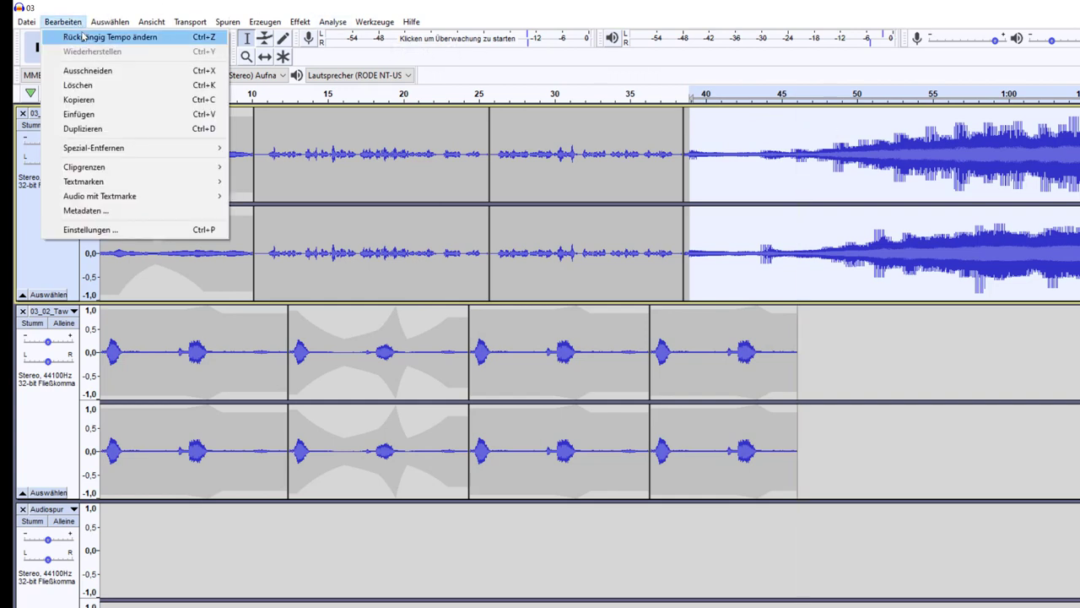
{"action": "left_click", "coordinate": [83, 36]}
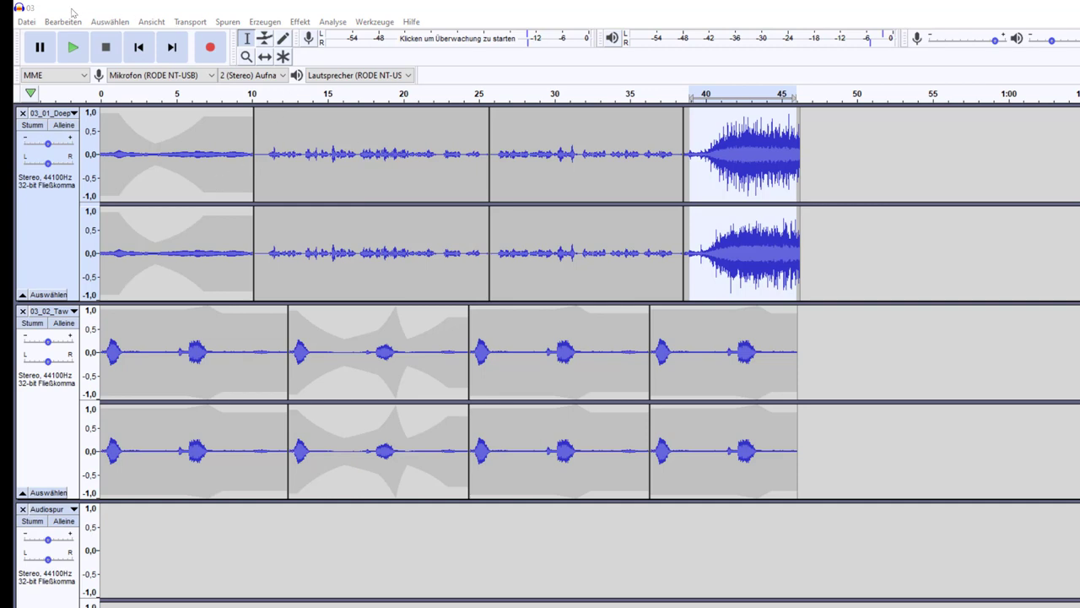
Step: Set the genre to Vocal in the project's metadata tags and apply the changes
{"action": "left_click", "coordinate": [64, 22]}
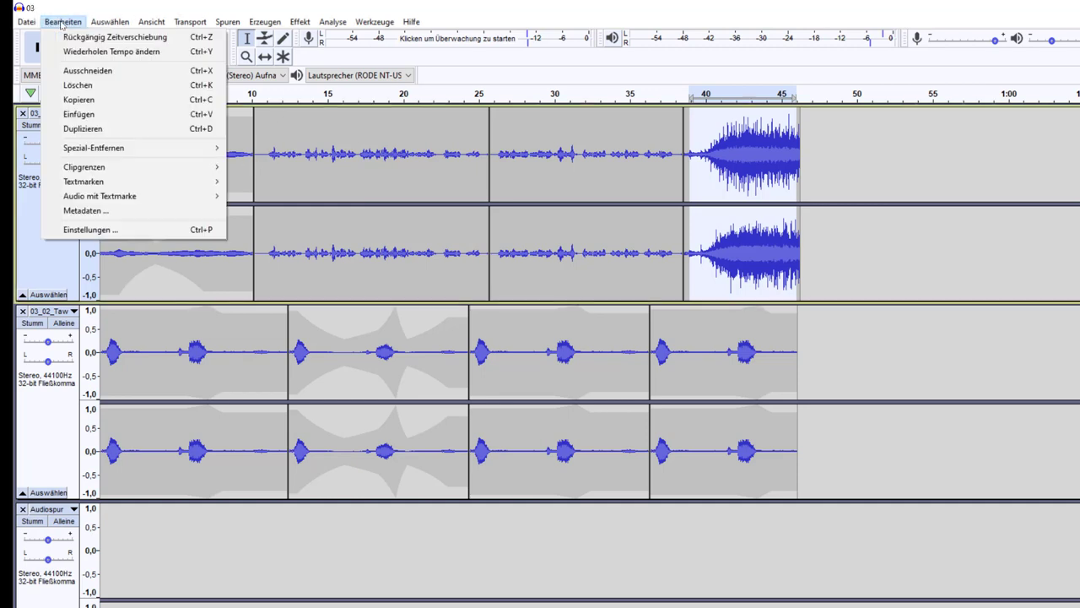
{"action": "left_click", "coordinate": [115, 212]}
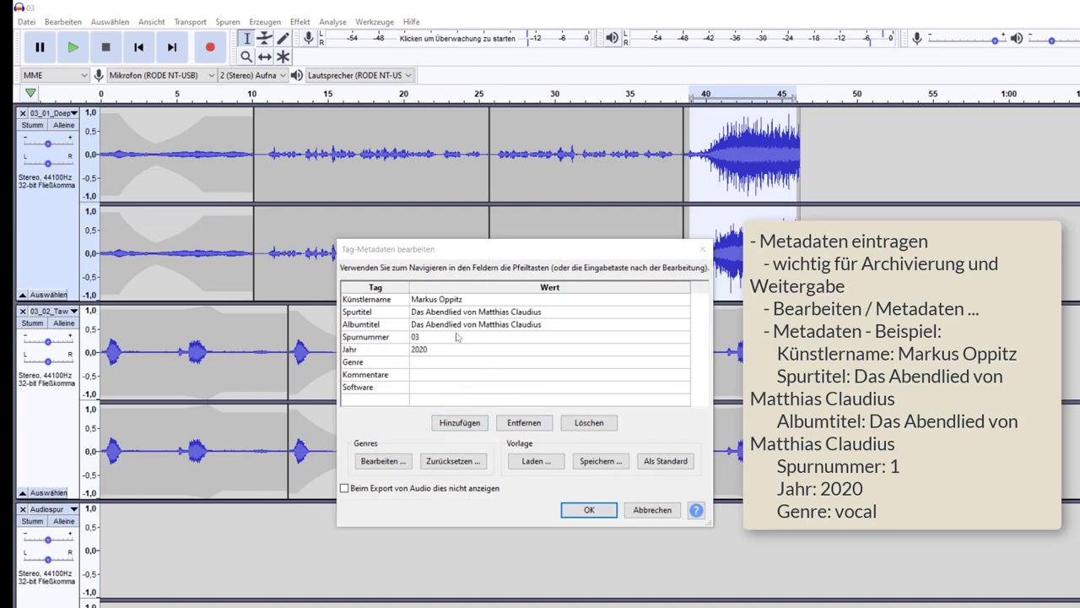
{"action": "left_click", "coordinate": [428, 364]}
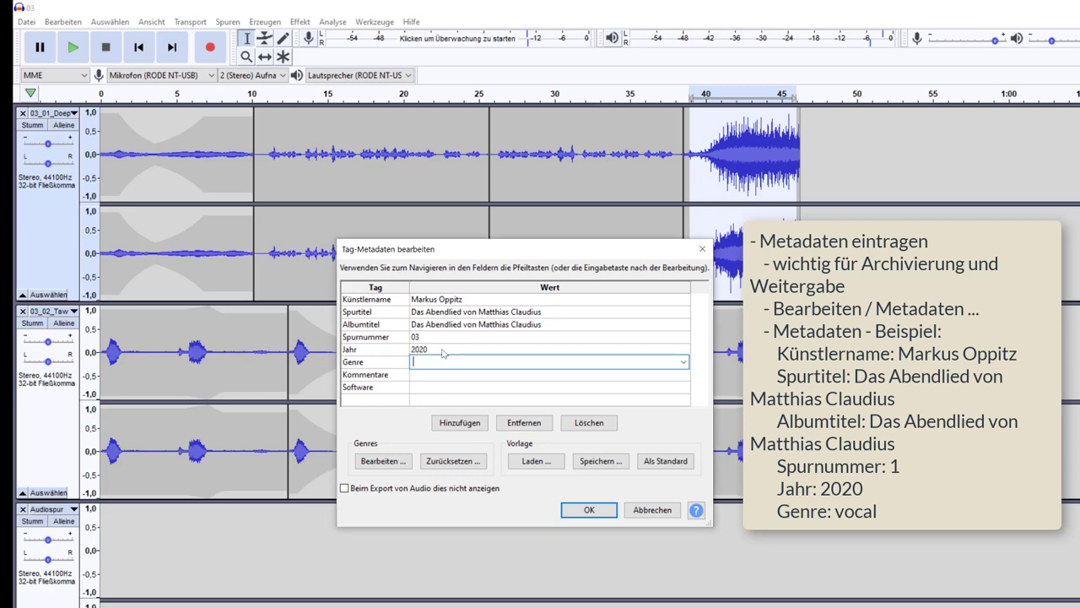
{"action": "left_click", "coordinate": [684, 362]}
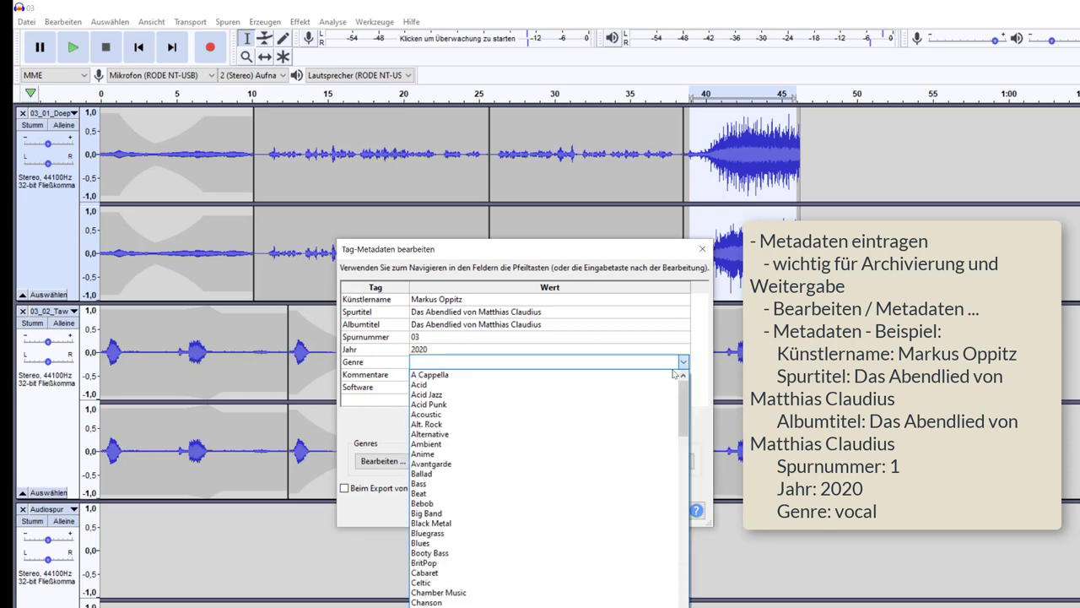
{"action": "scroll", "coordinate": [635, 382], "scroll_direction": "down", "scroll_amount": 20}
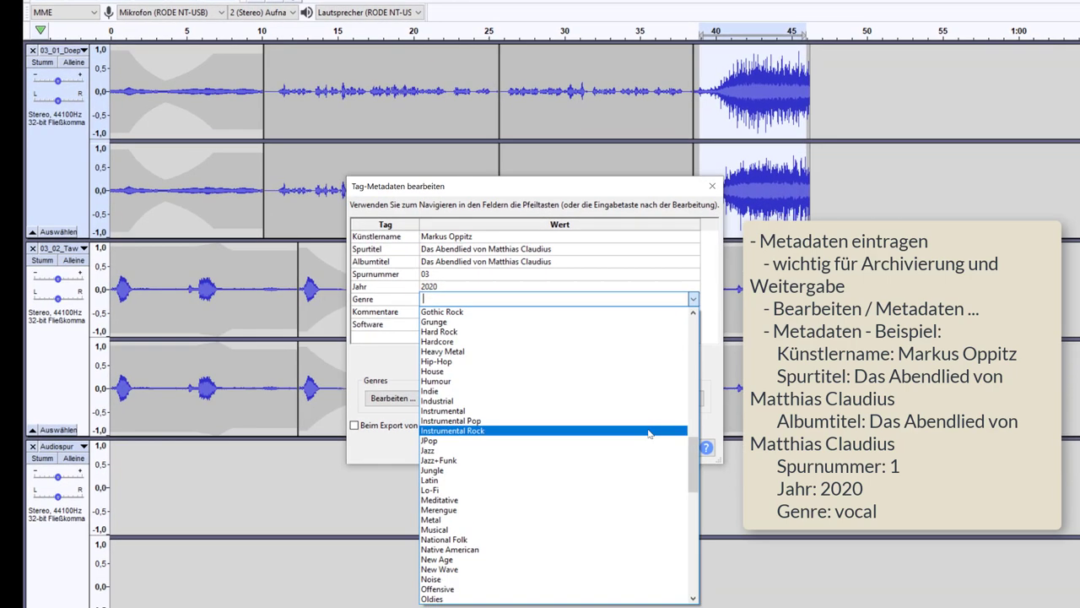
{"action": "scroll", "coordinate": [648, 433], "scroll_direction": "down", "scroll_amount": 18}
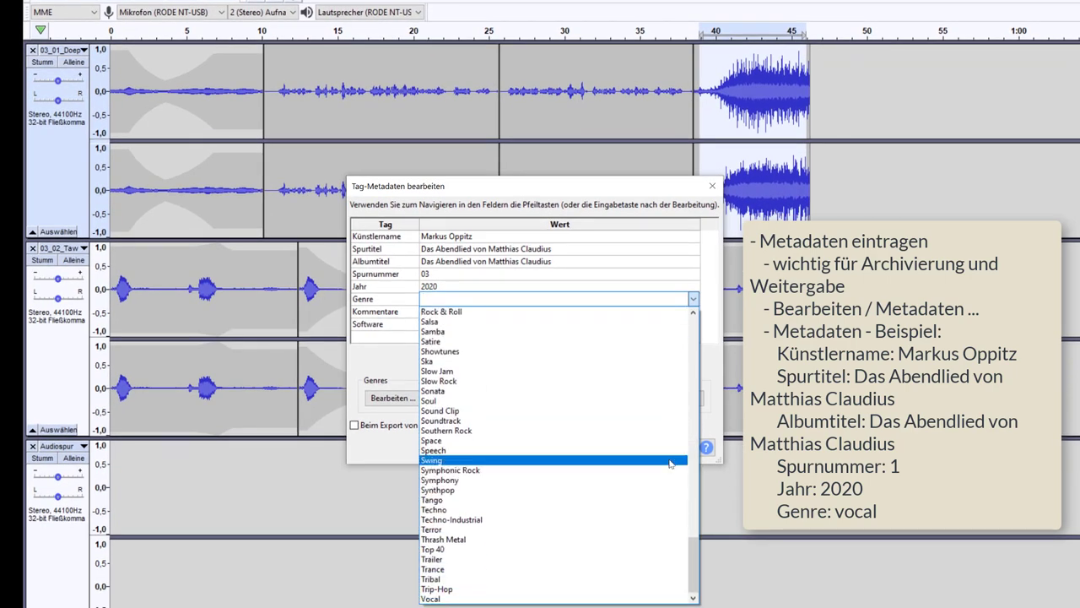
{"action": "left_click", "coordinate": [432, 599]}
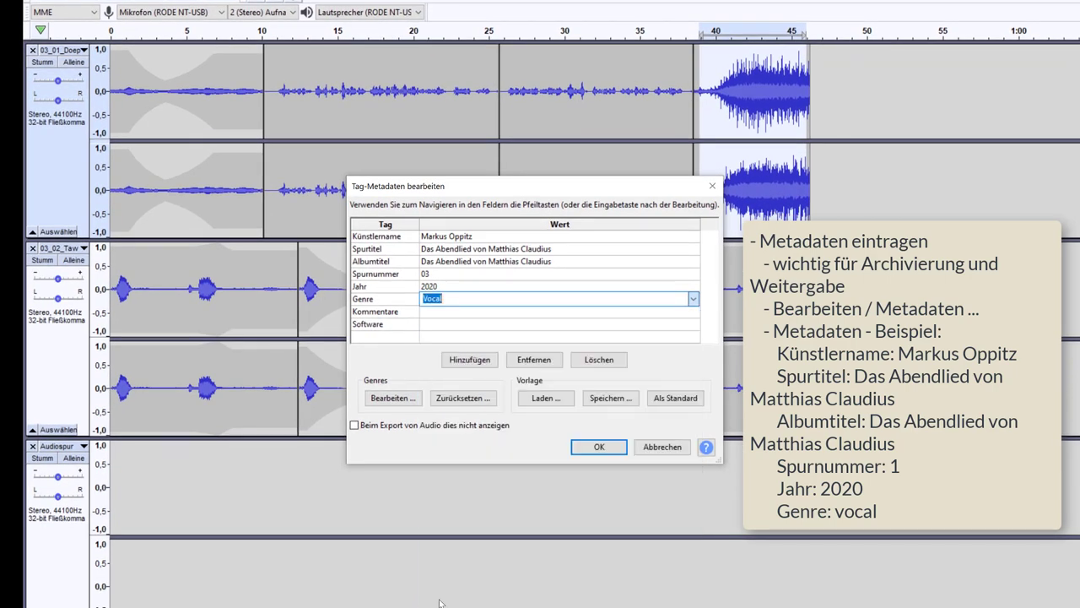
{"action": "left_click", "coordinate": [538, 287]}
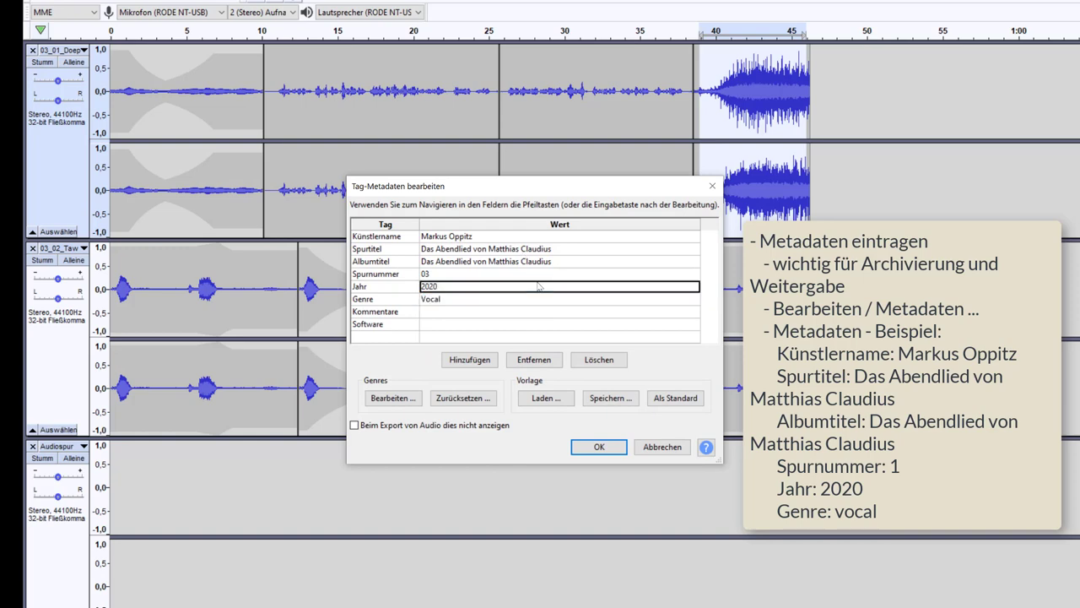
{"action": "left_click", "coordinate": [599, 447]}
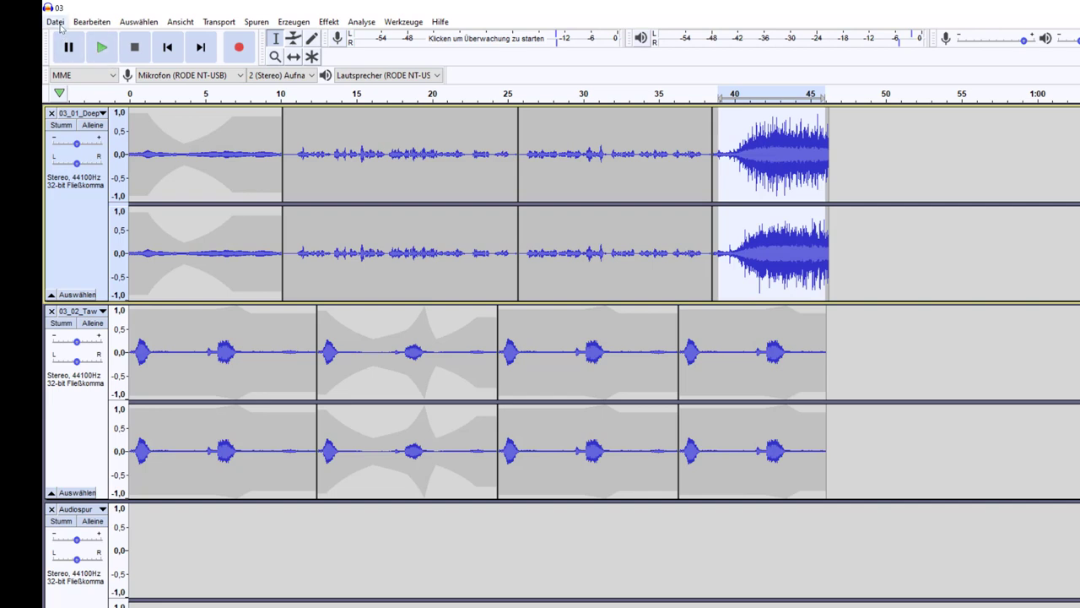
Step: Save the current project under its existing name
{"action": "left_click", "coordinate": [56, 21]}
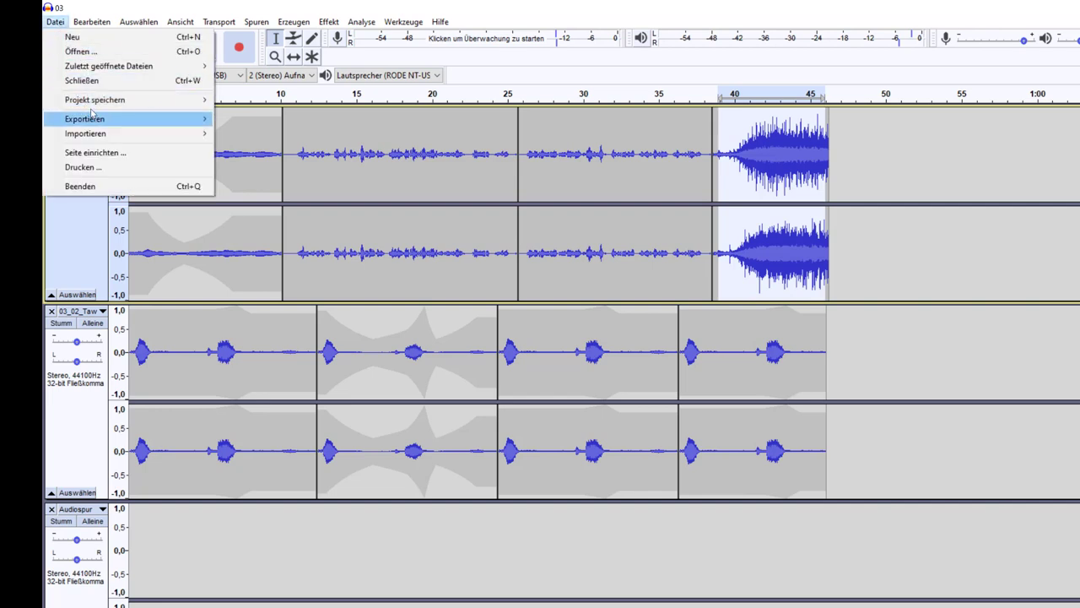
{"action": "mouse_move", "coordinate": [93, 107]}
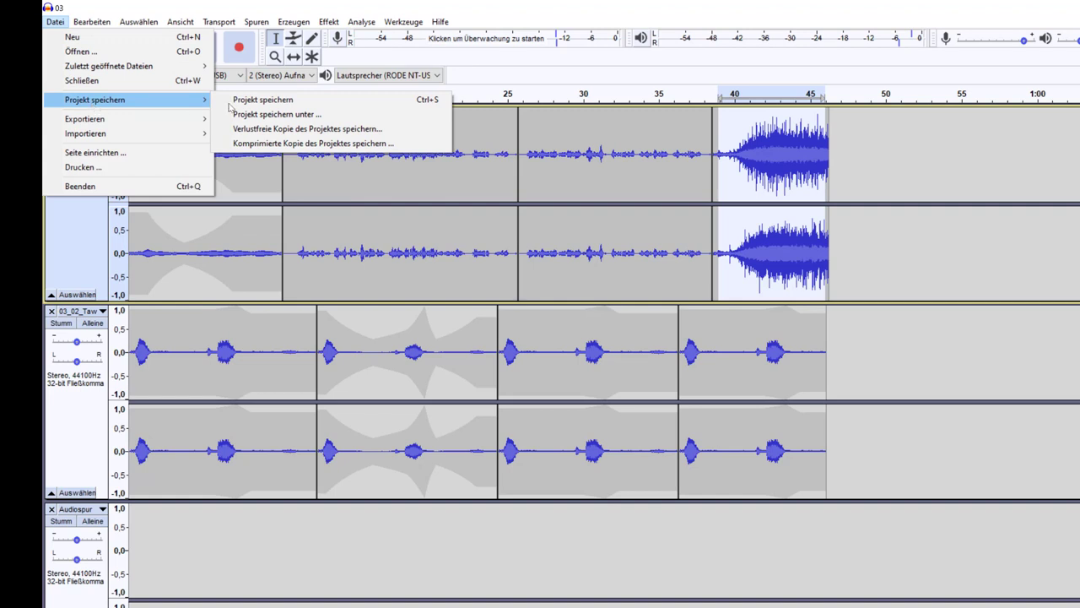
{"action": "left_click", "coordinate": [271, 105]}
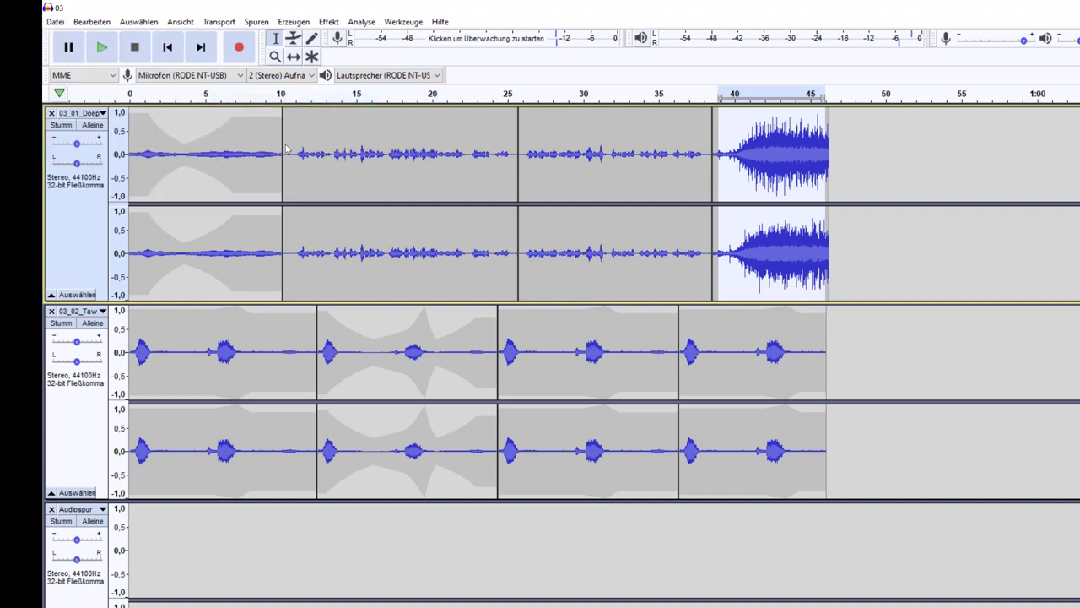
{"action": "key", "text": "p"}
Step: Start an MP3 export of the project into Projektordner and name the file Abendlied.mp3
{"action": "left_click", "coordinate": [57, 24]}
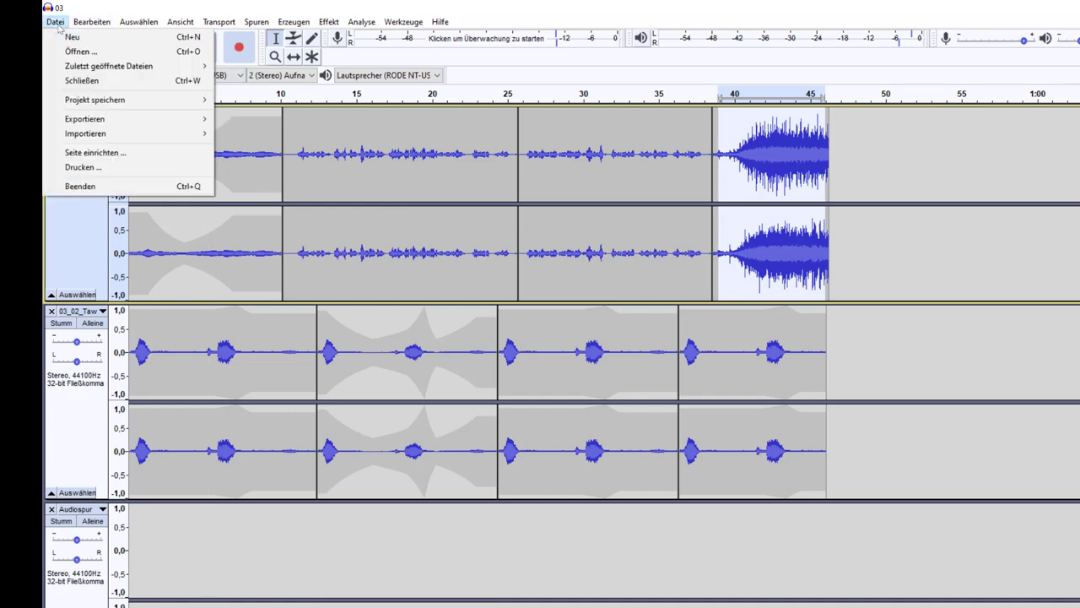
{"action": "mouse_move", "coordinate": [90, 126]}
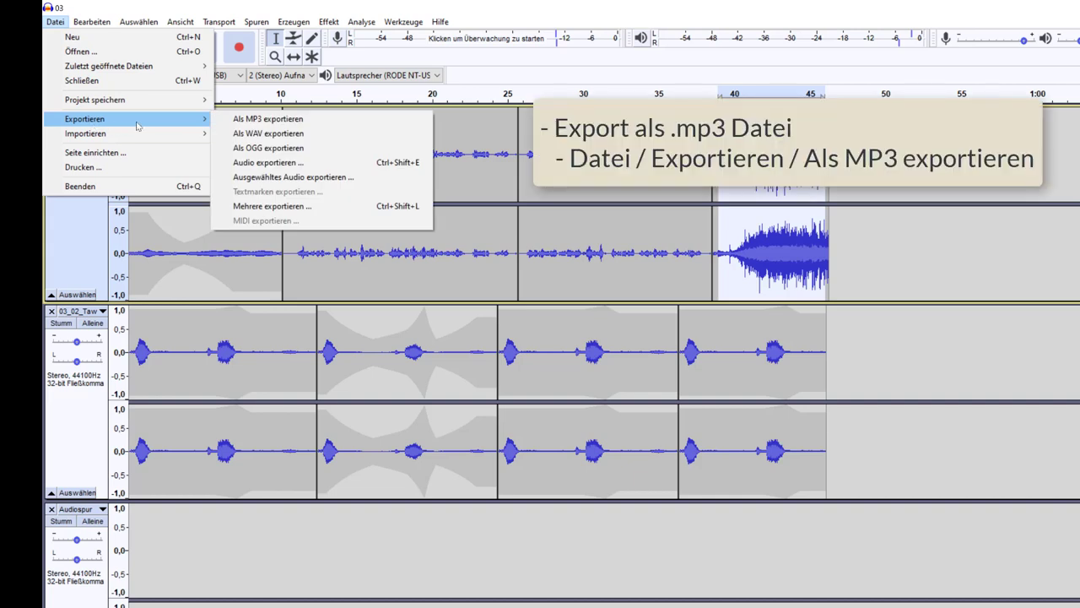
{"action": "left_click", "coordinate": [292, 125]}
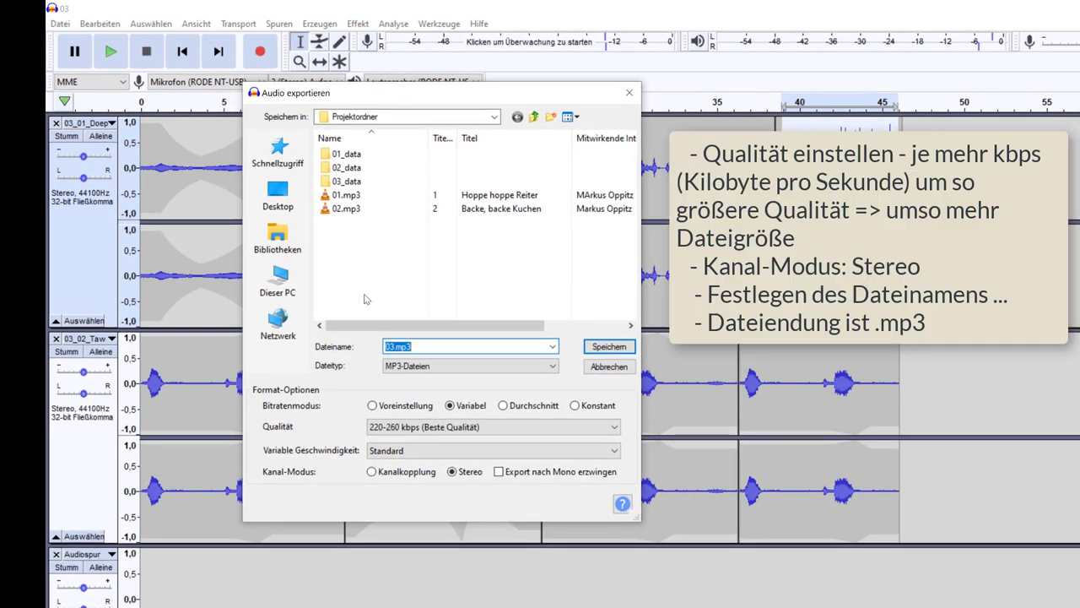
{"action": "left_click", "coordinate": [398, 347]}
{"action": "key", "text": "BackSpace"}
{"action": "key", "text": "BackSpace"}
{"action": "type", "text": "Abendlied"}
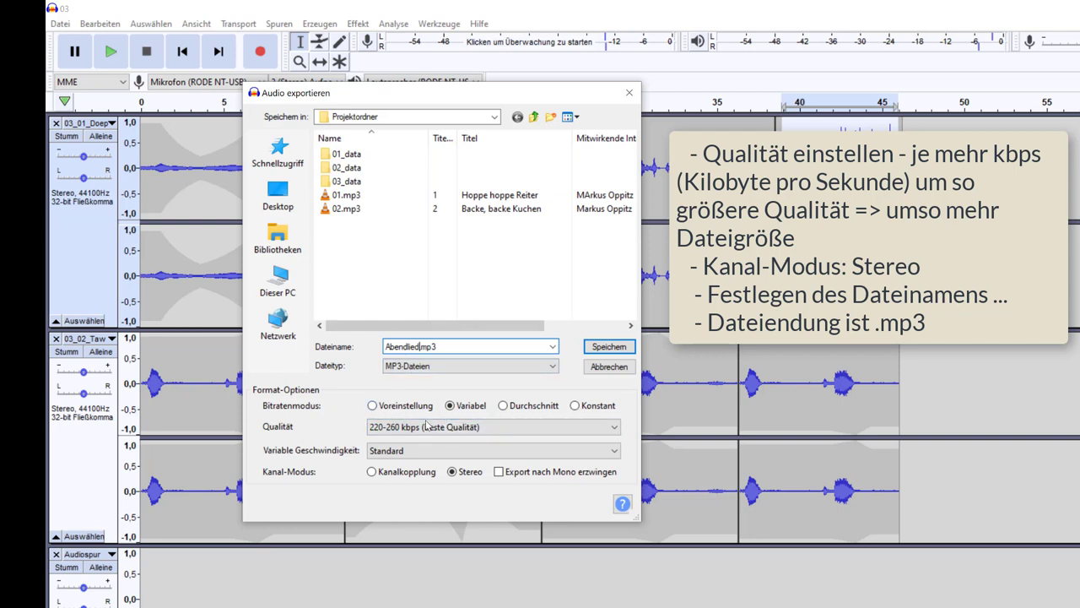
Step: Export at 220-260 kbps (Beste Qualität), accepting the stereo mixdown and the metadata tags
{"action": "left_click", "coordinate": [431, 429]}
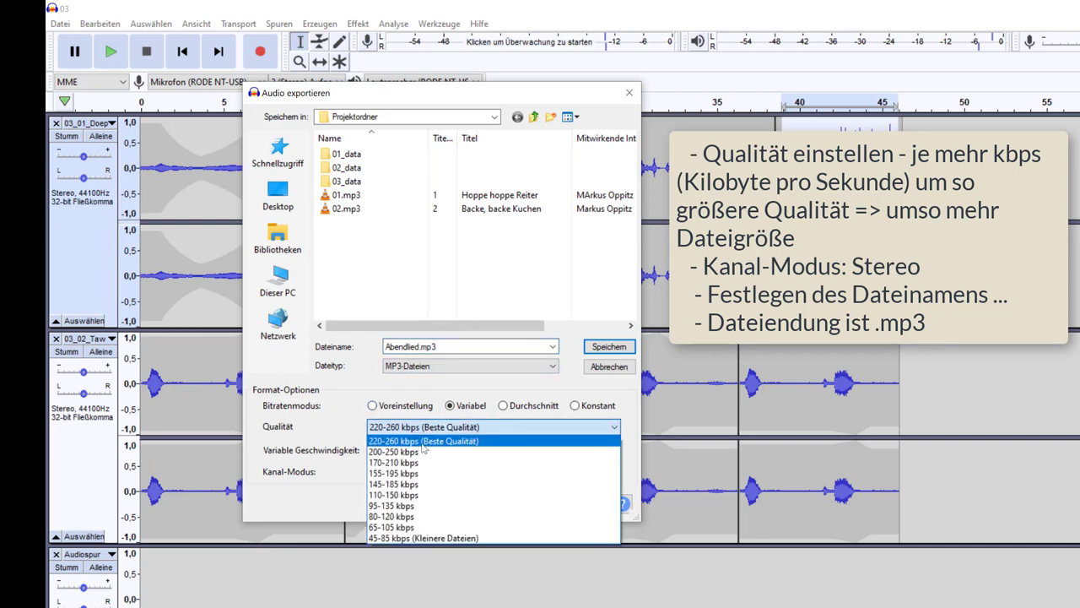
{"action": "left_click", "coordinate": [422, 443]}
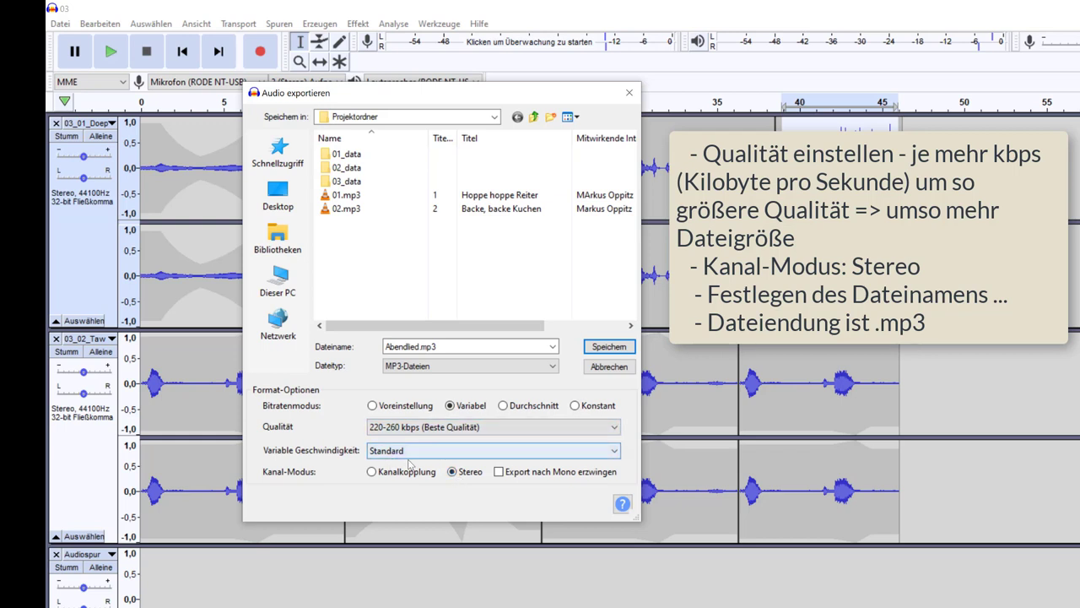
{"action": "left_click", "coordinate": [605, 347]}
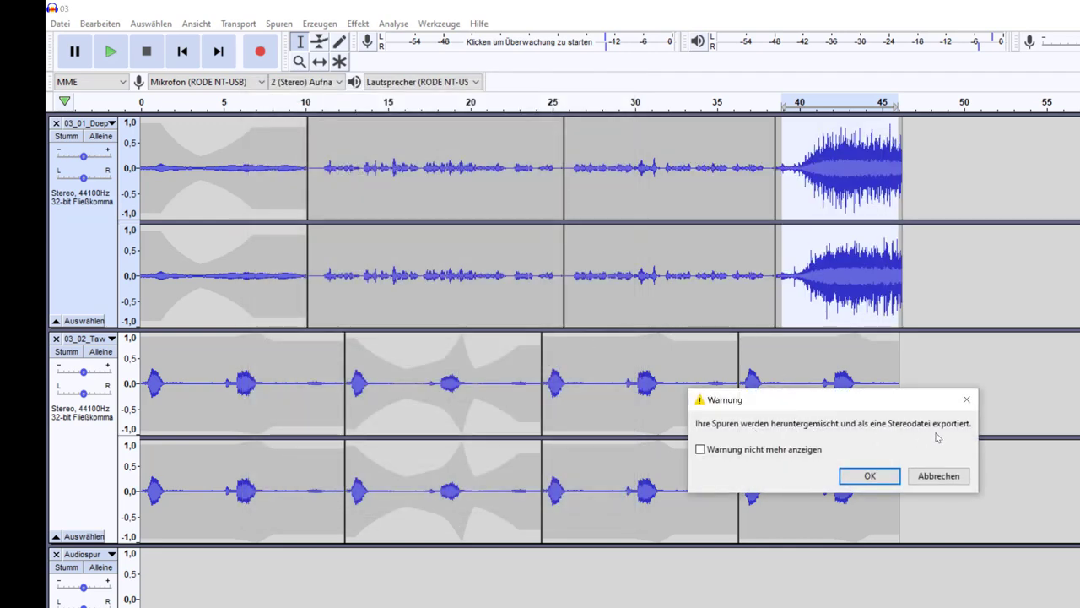
{"action": "left_click", "coordinate": [871, 478]}
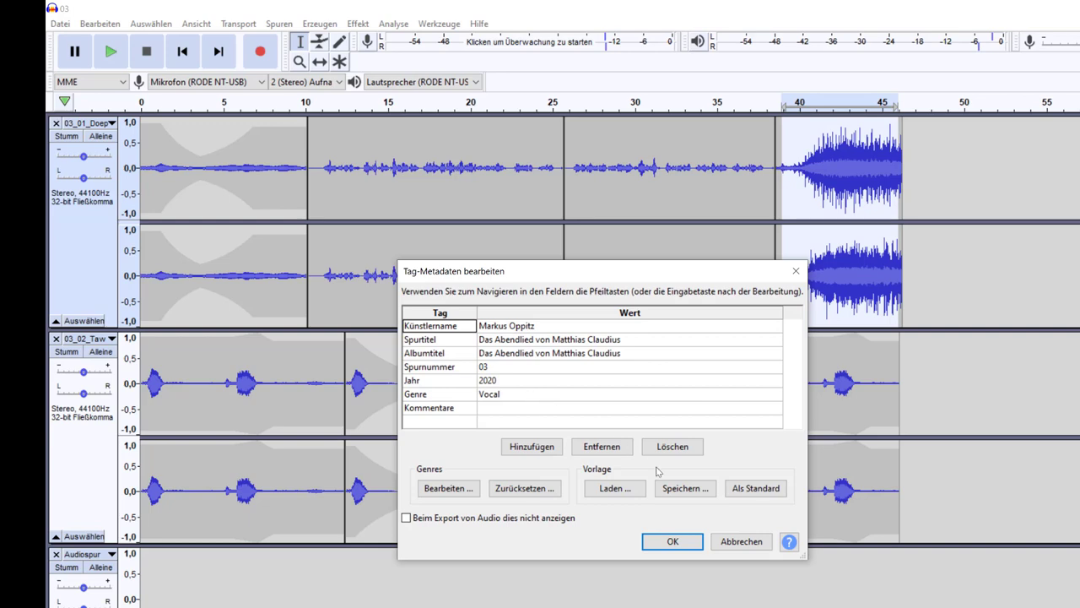
{"action": "left_click", "coordinate": [671, 542]}
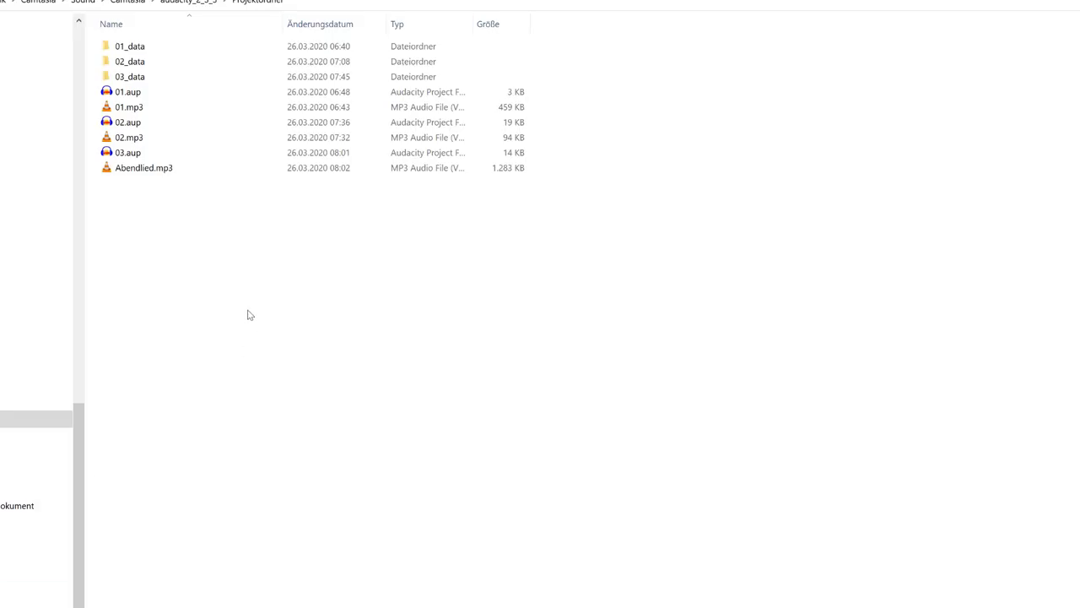
Step: Examine the detailed file properties of Abendlied.mp3 in the project folder, then close them without changes
{"action": "left_click", "coordinate": [139, 171]}
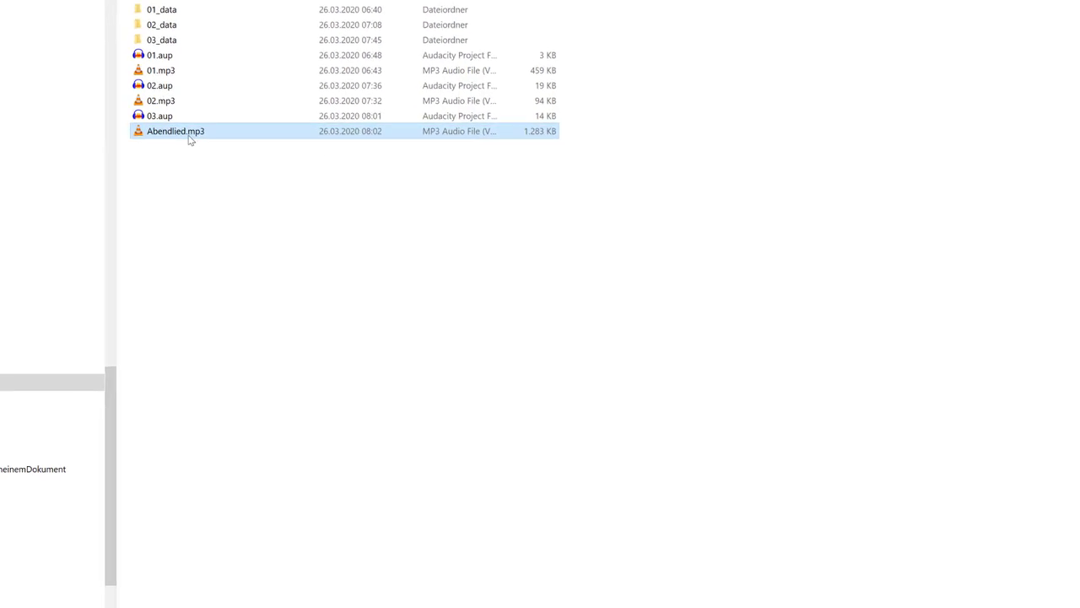
{"action": "right_click", "coordinate": [158, 173]}
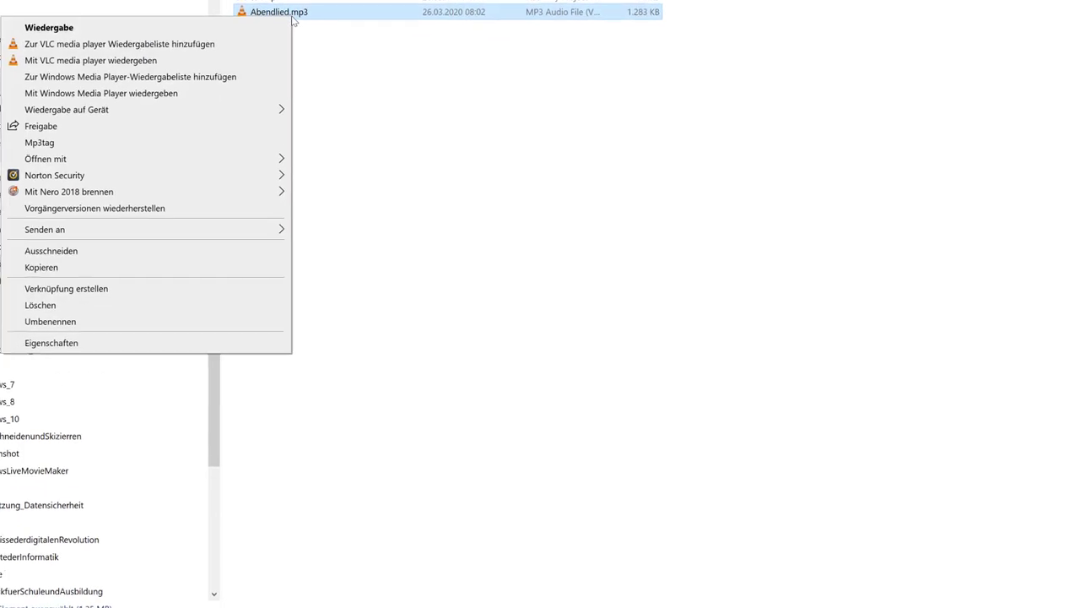
{"action": "left_click", "coordinate": [171, 333]}
{"action": "left_click", "coordinate": [417, 42]}
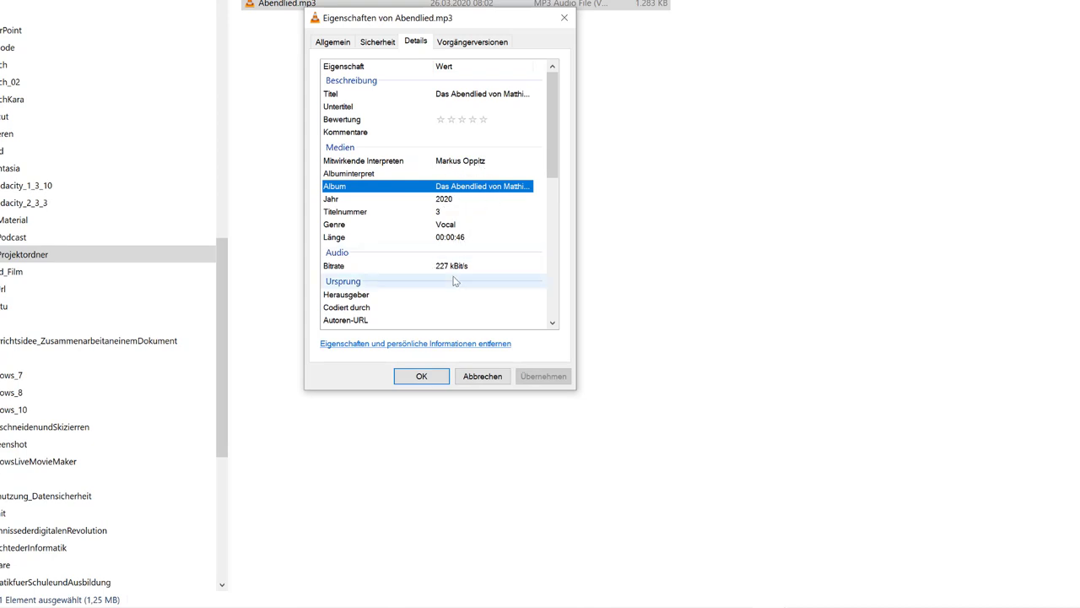
{"action": "left_click", "coordinate": [481, 376]}
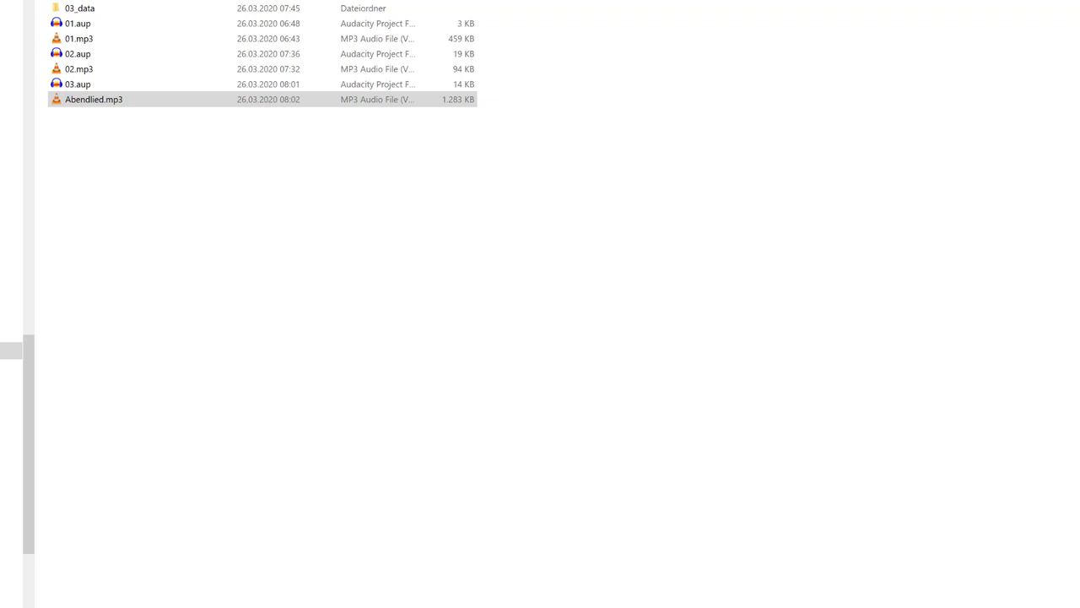
Step: Play Abendlied.mp3 in VLC media player, skip ahead to the applause near the end and close the player
{"action": "left_click", "coordinate": [100, 102]}
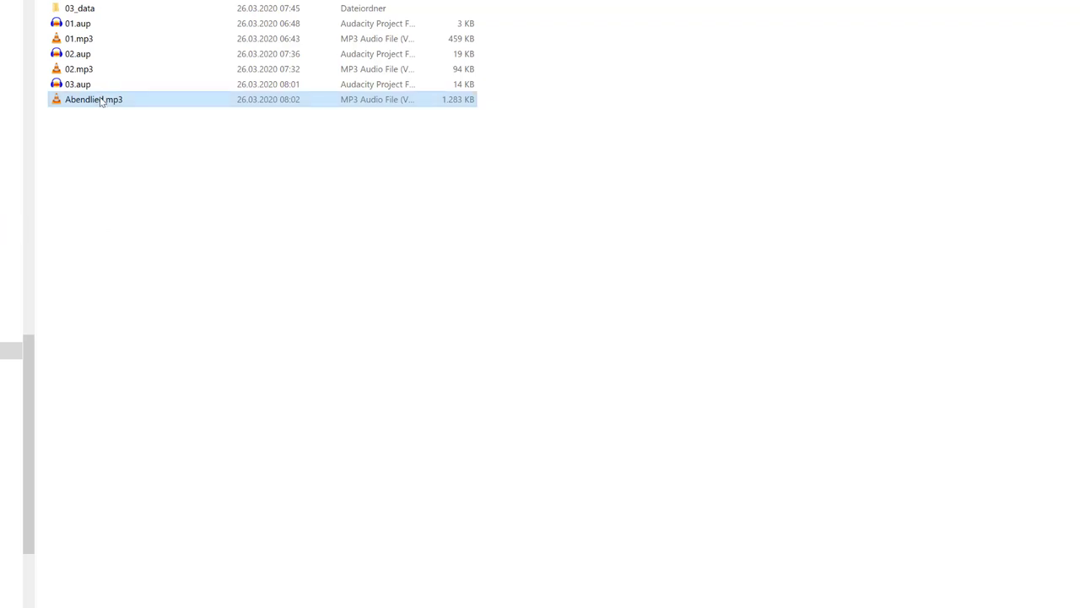
{"action": "double_click", "coordinate": [108, 102]}
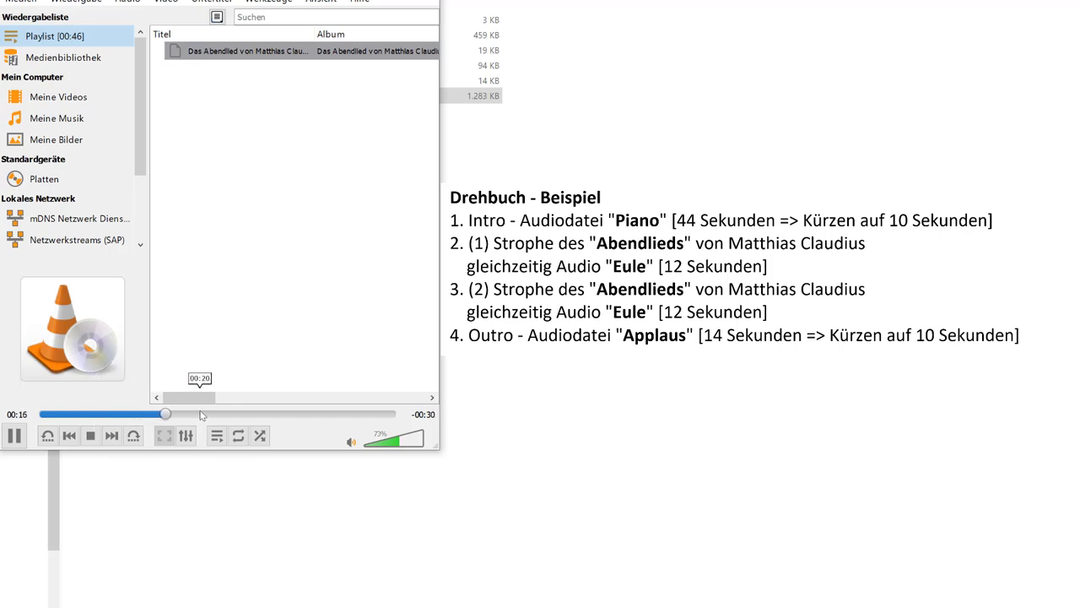
{"action": "left_click", "coordinate": [354, 414]}
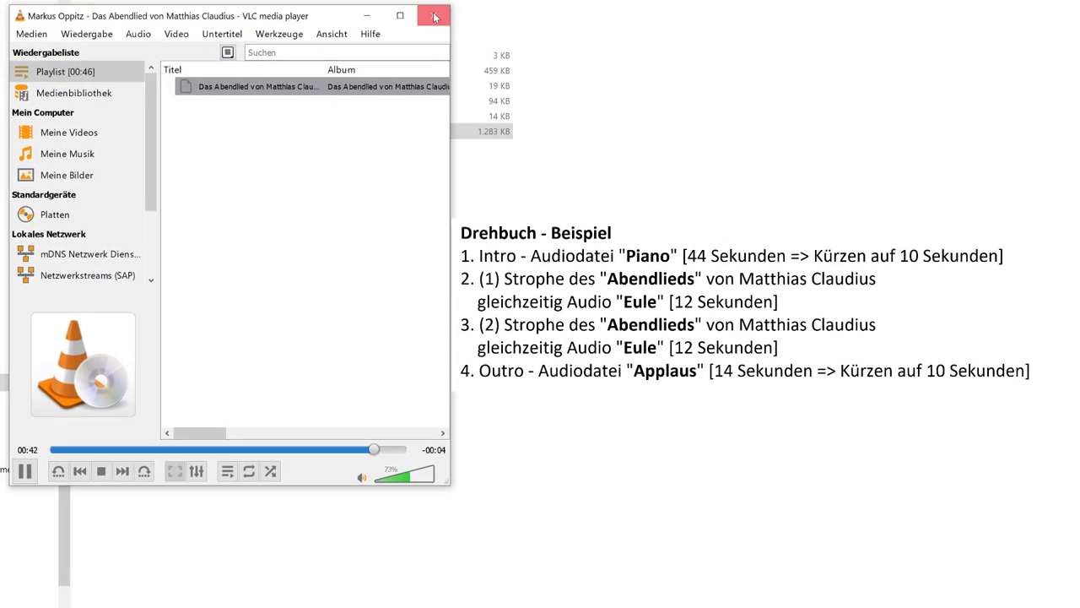
{"action": "left_click", "coordinate": [434, 2]}
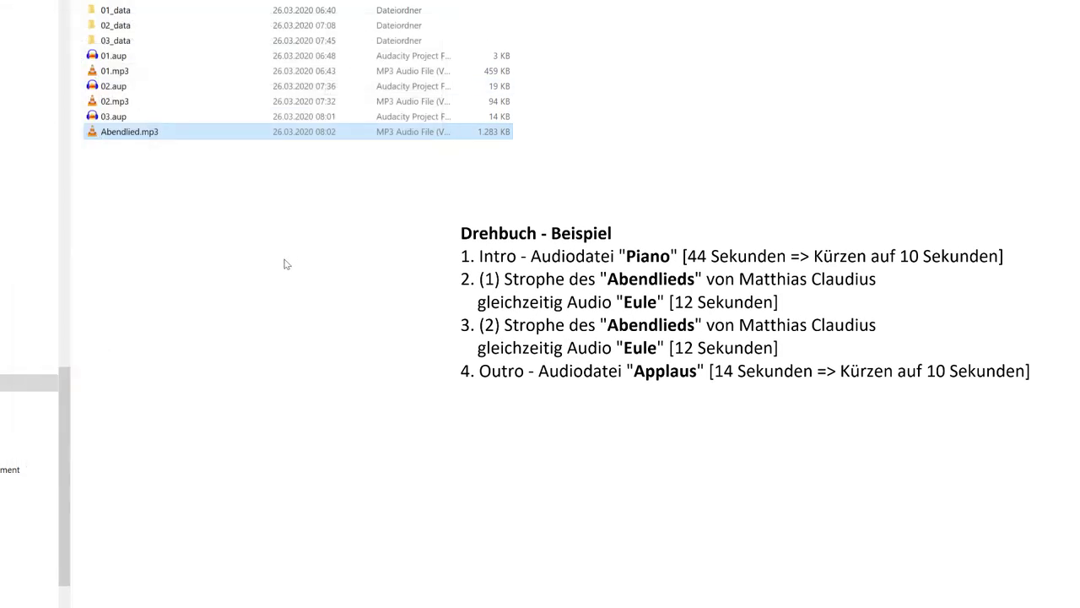